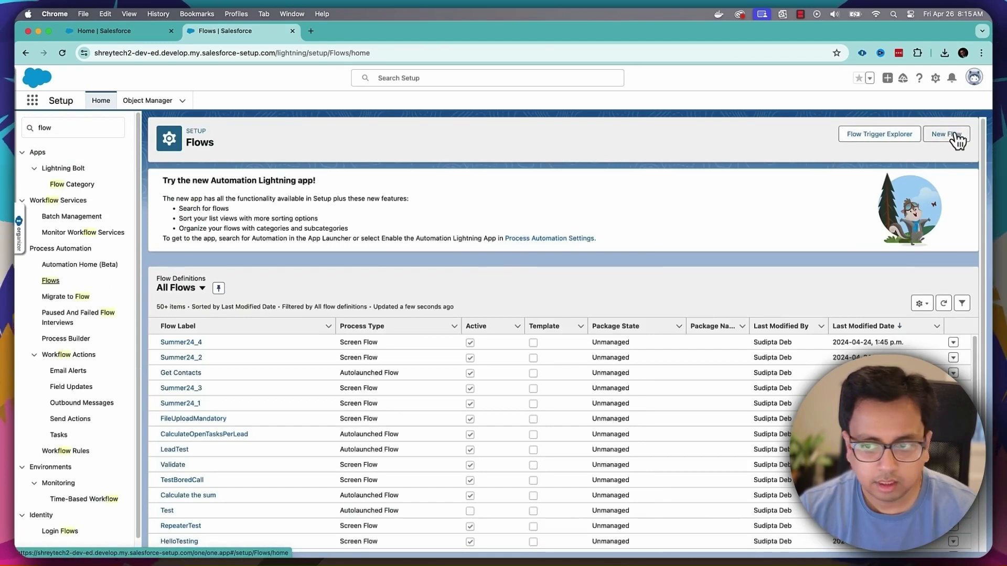
- Create a new Screen Flow from scratch and list the elements available after Start
left_click(954, 135)
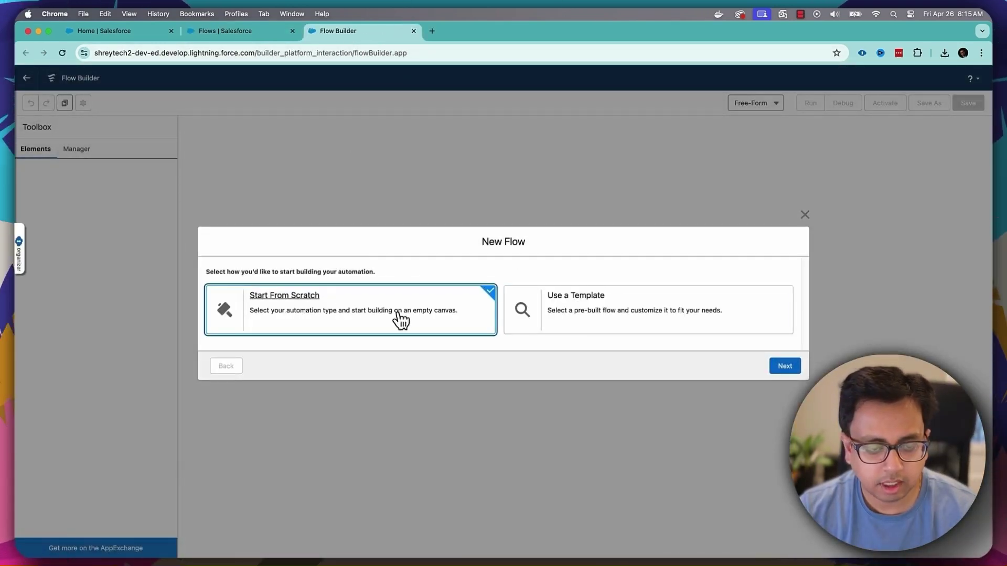
left_click(798, 365)
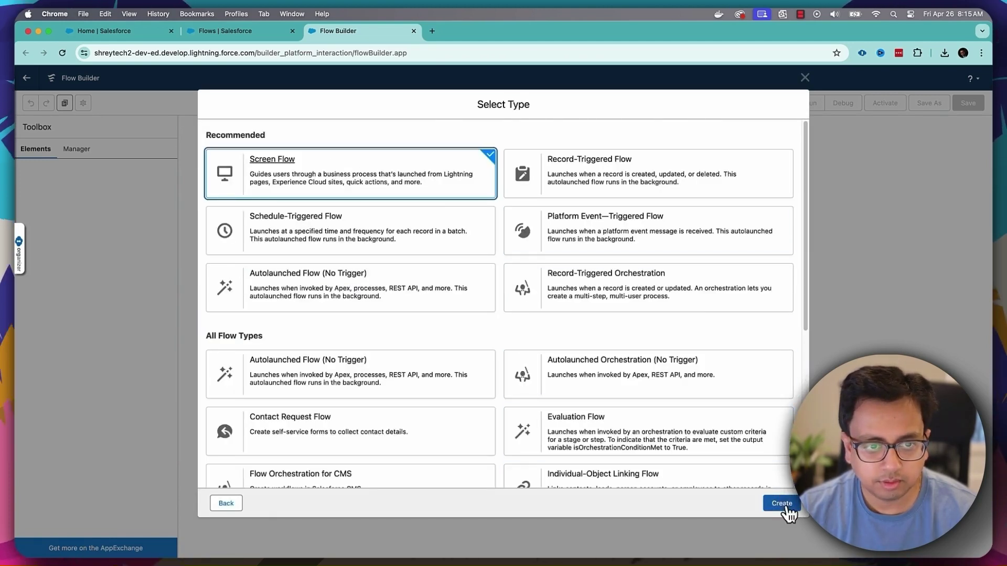
left_click(785, 504)
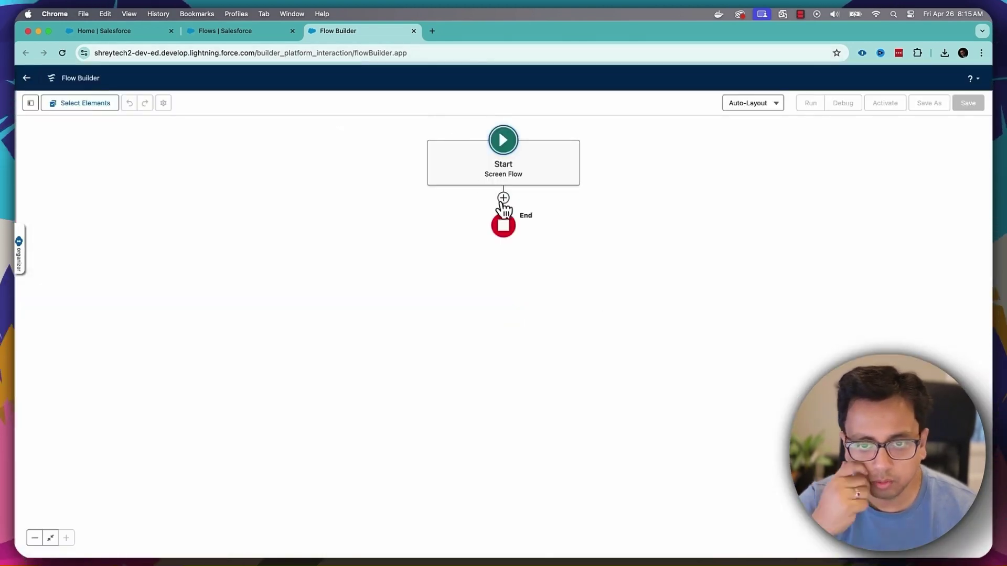
left_click(504, 198)
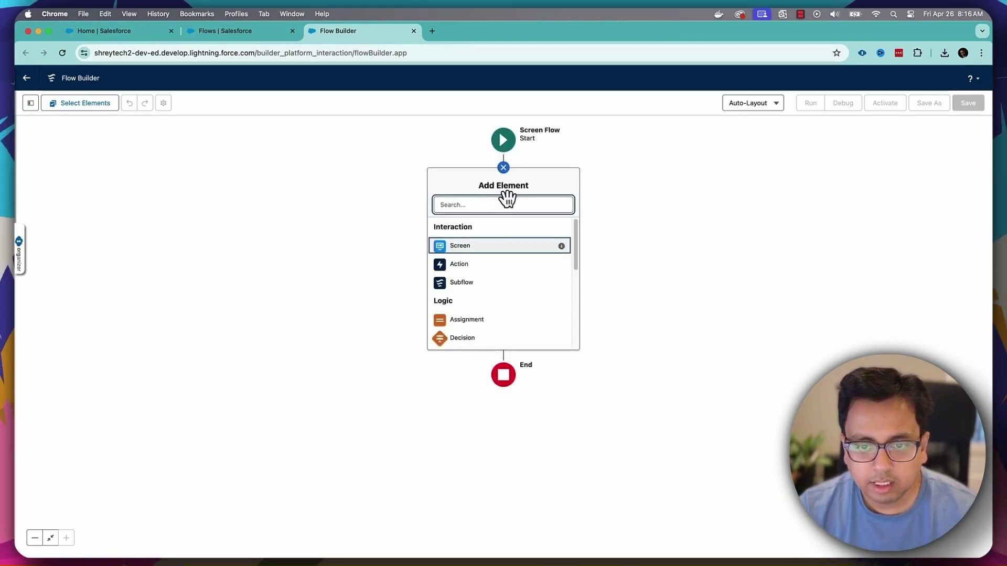
left_click_drag(576, 252, 577, 328)
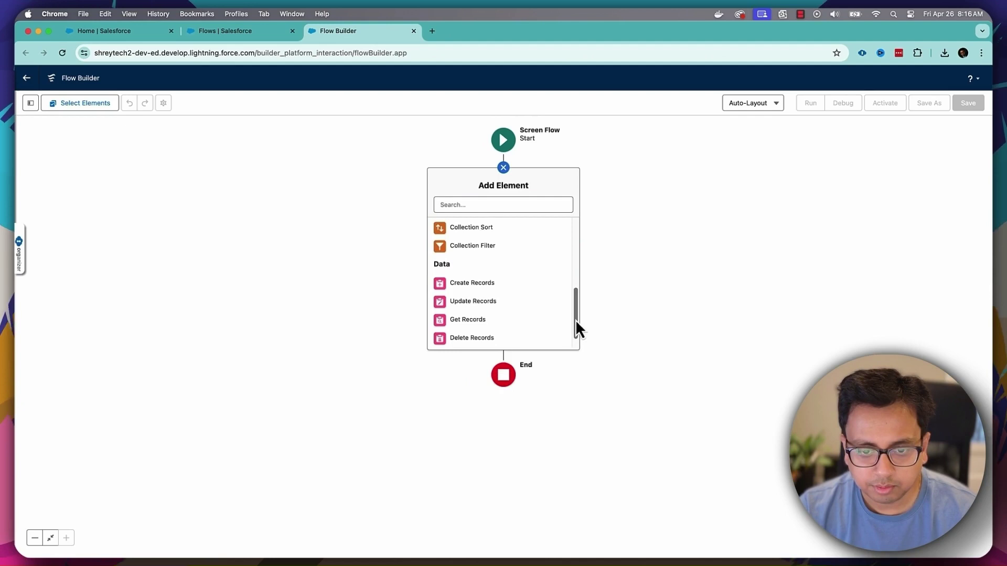
- Add a Get Records element labelled 'Get All Accounts' with API name Get_All_Accounts
left_click(505, 321)
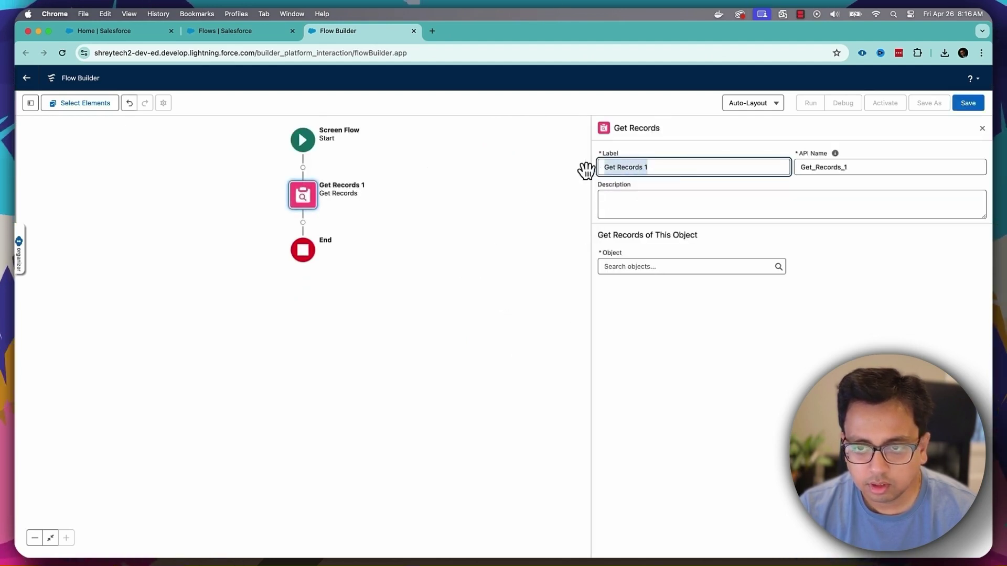
type("Get All A")
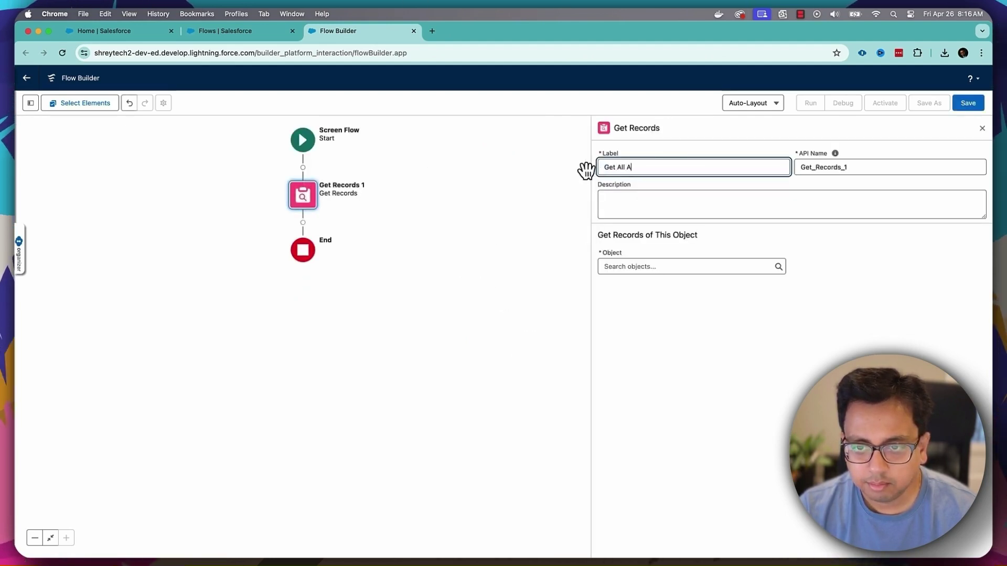
type("ccounts")
key("Tab")
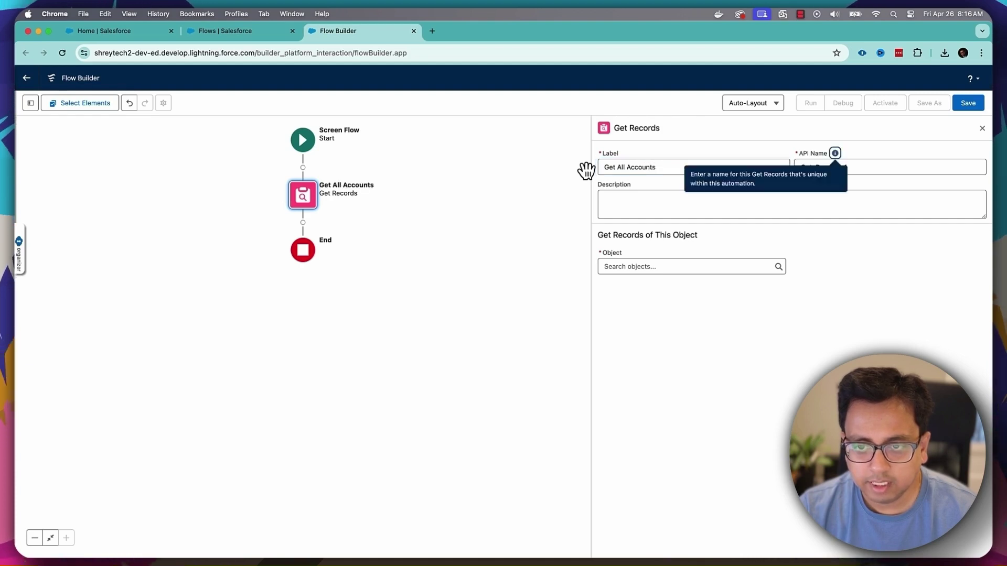
key("Tab")
key("BackSpace")
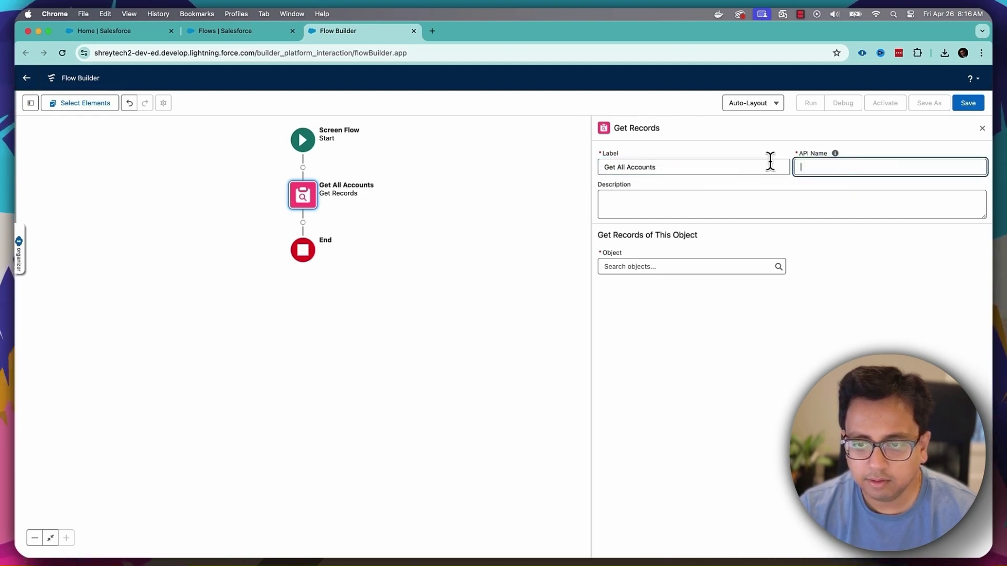
left_click(750, 167)
key("Tab")
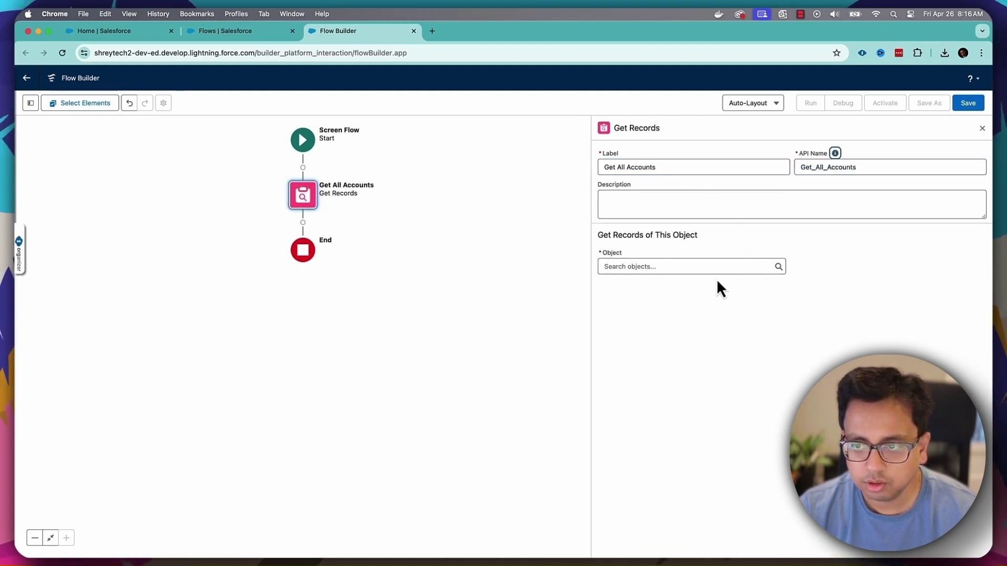
- Query the Account object filtered on Active__c equalling a chosen value, storing all records
left_click(715, 266)
type("Account")
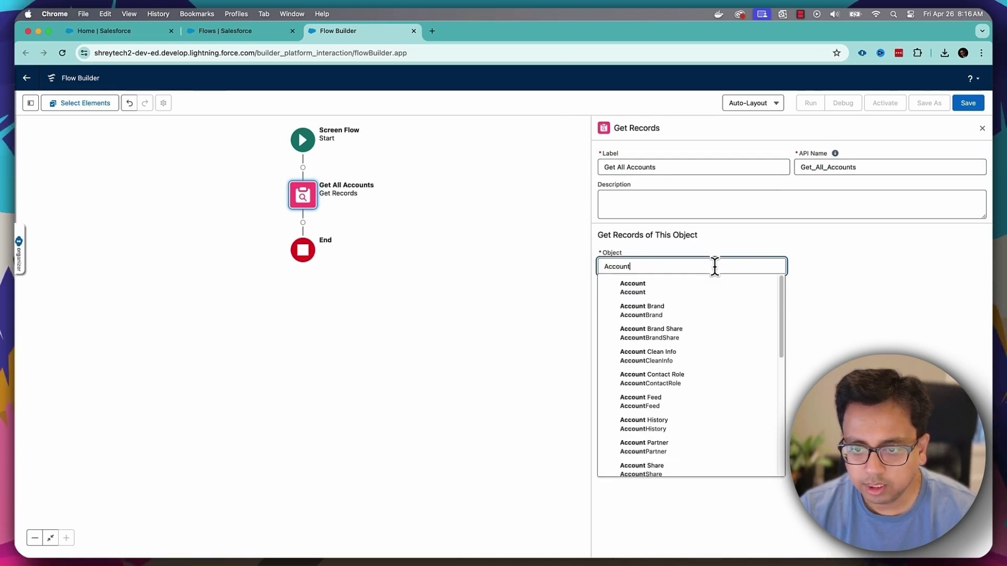
left_click(710, 286)
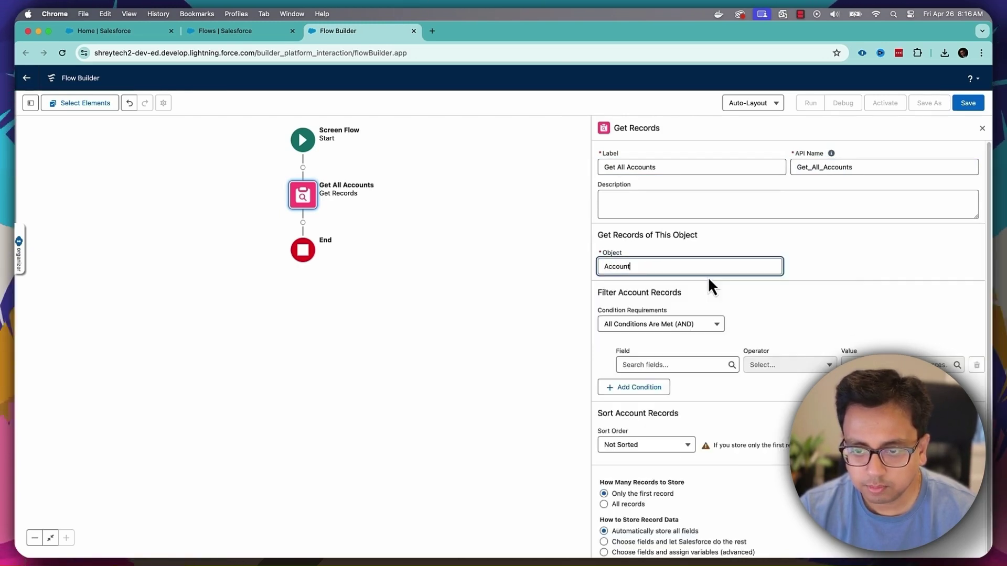
left_click(680, 362)
type("act")
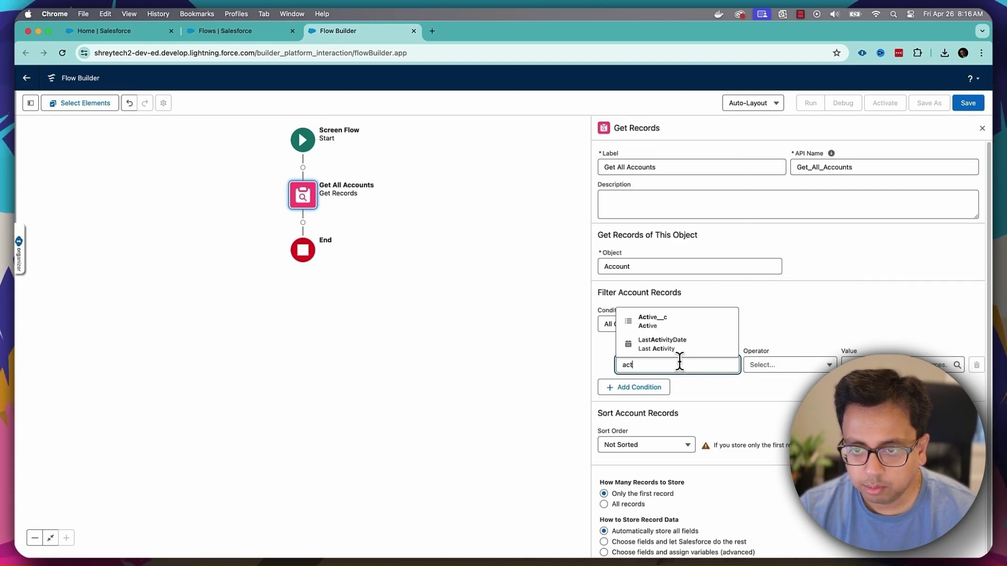
left_click(688, 322)
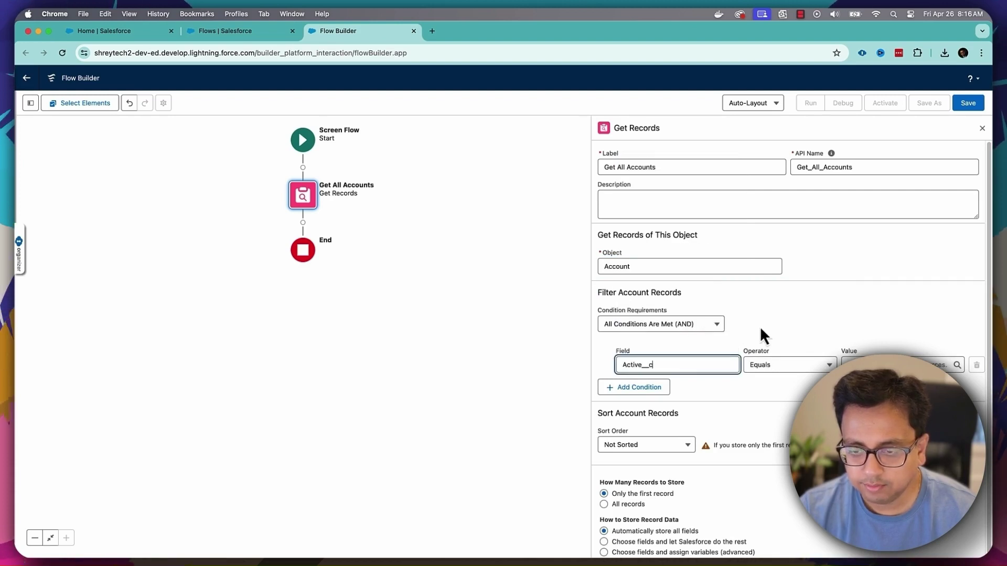
left_click(888, 357)
left_click(879, 231)
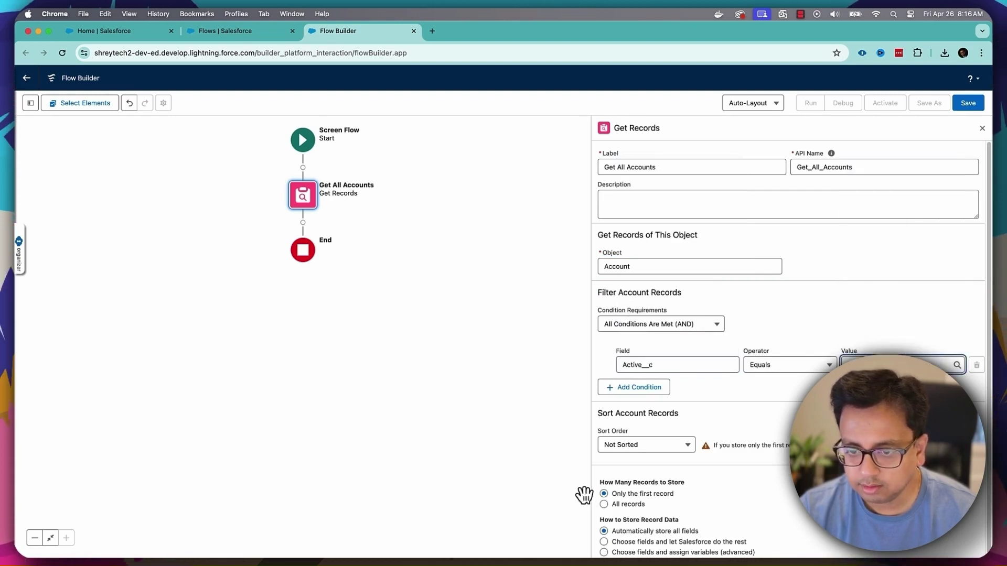
left_click(607, 506)
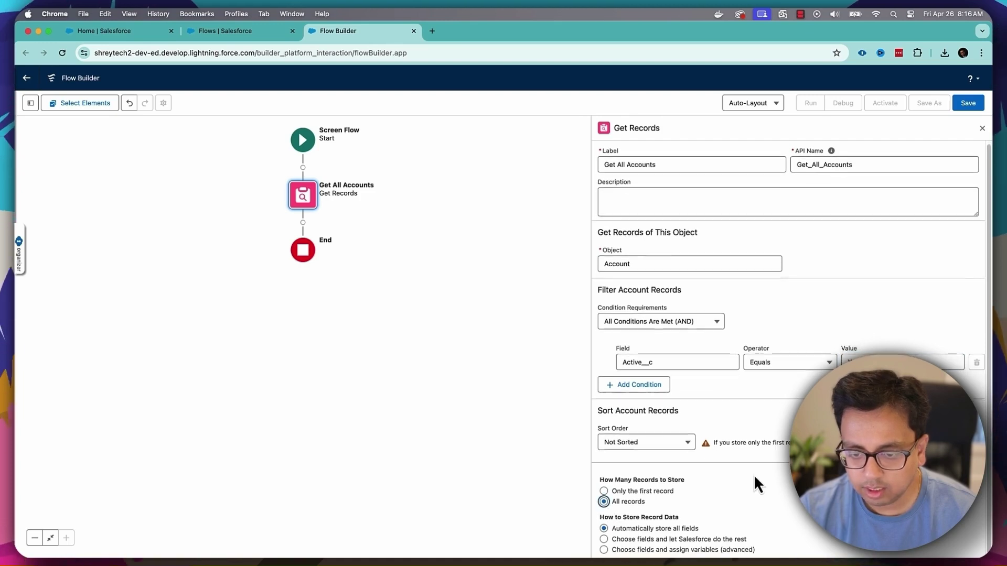
left_click(303, 223)
left_click(297, 298)
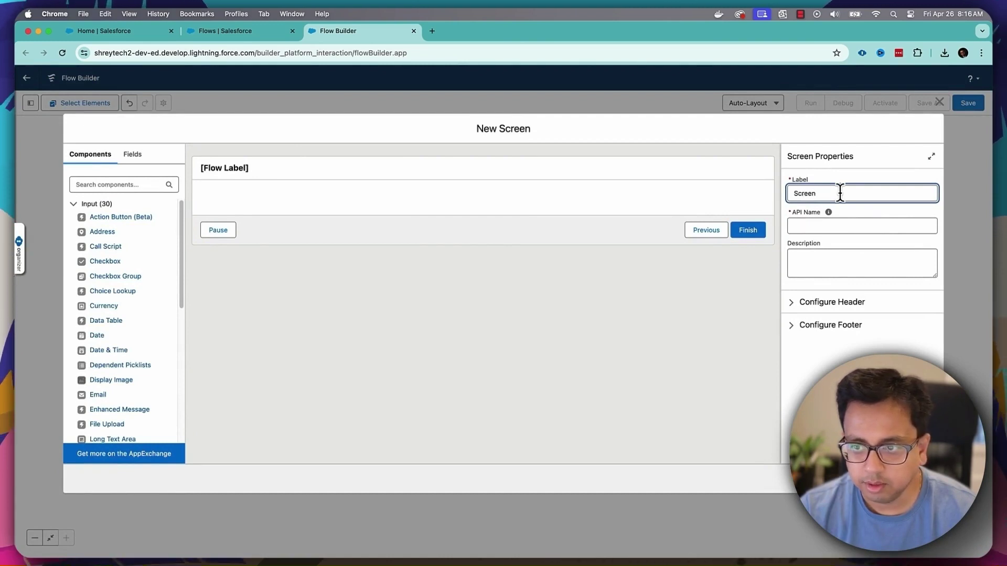
- Name the screen Screen1 and add a Data Table titled 'All Accounts'
left_click(797, 227)
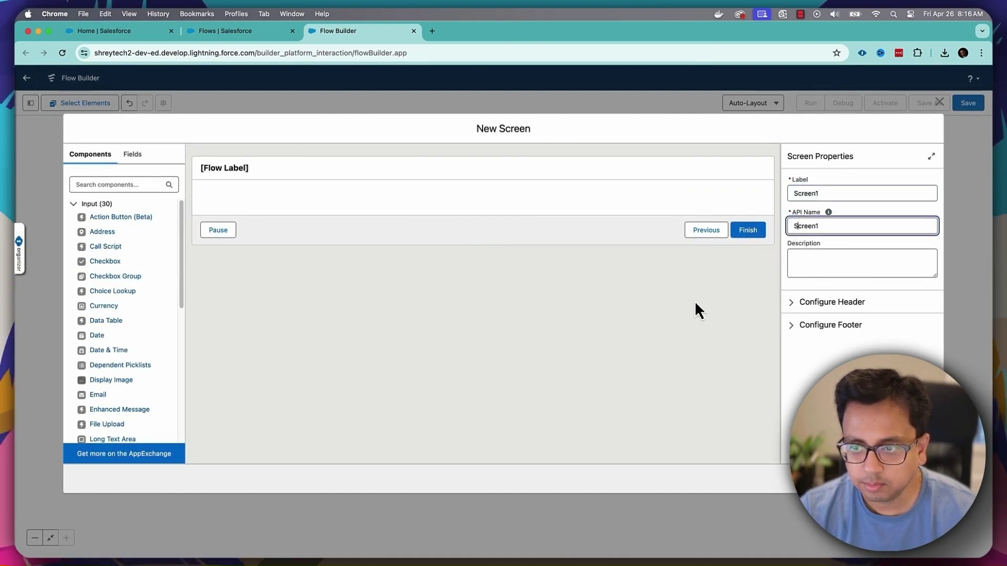
left_click(526, 353)
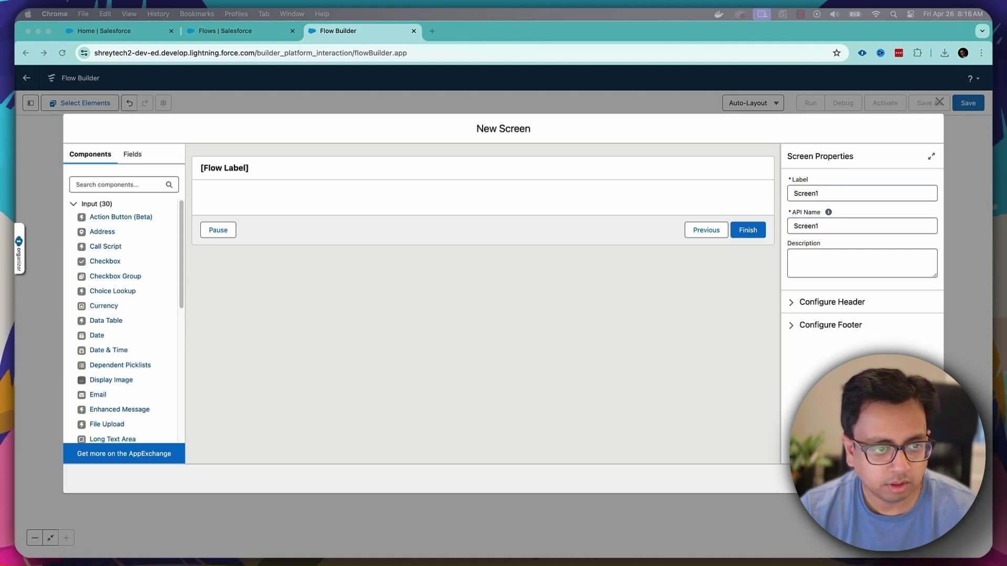
left_click(138, 185)
type("data t")
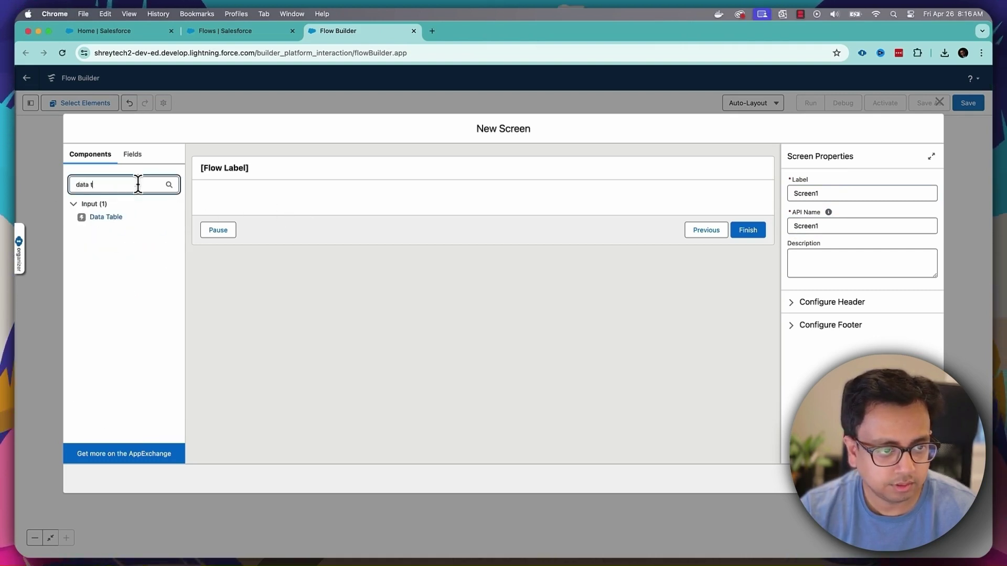
left_click_drag(112, 220, 266, 204)
left_click(849, 191)
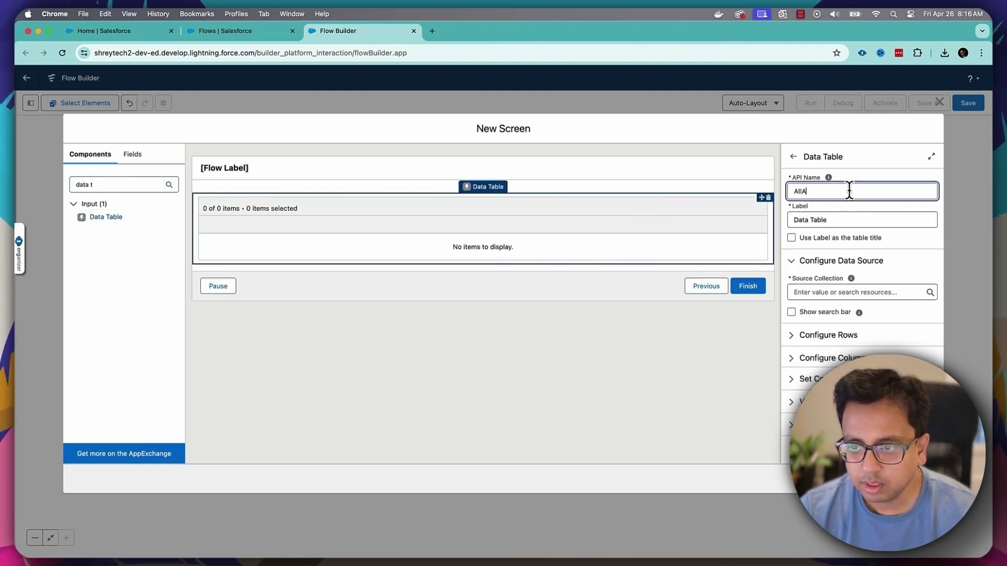
left_click(854, 220)
type("All ")
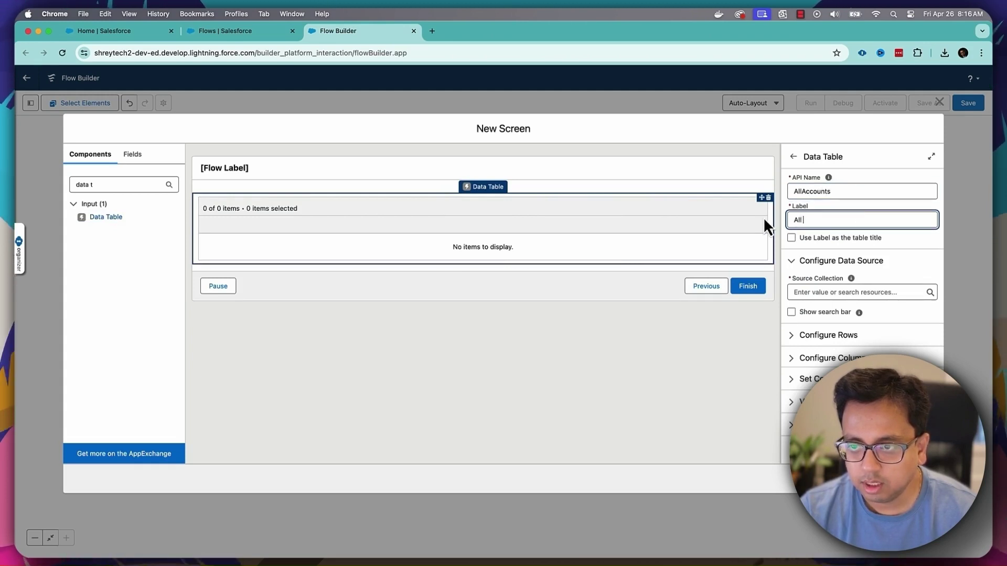
type("Accounts")
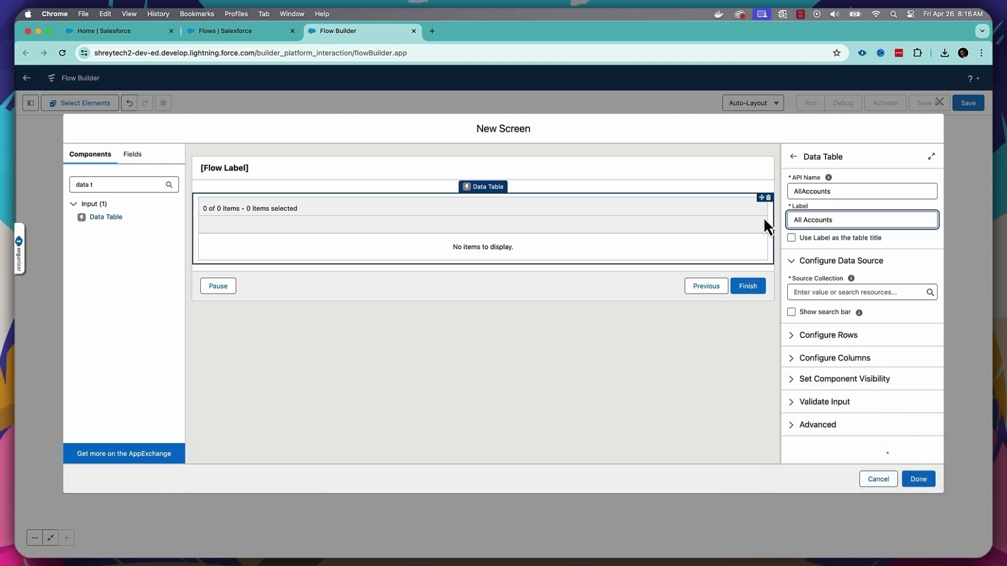
left_click(792, 237)
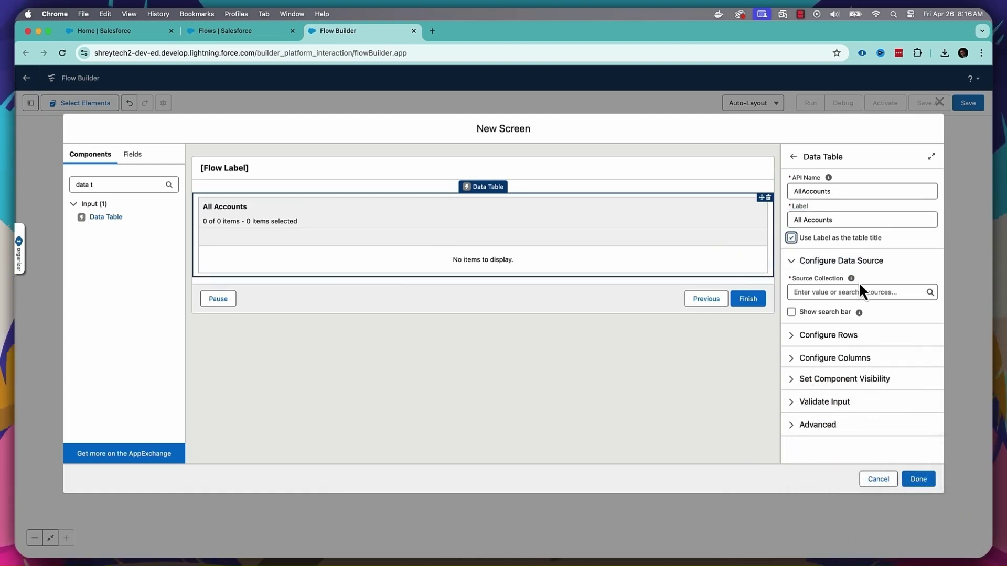
- Source the table from Get_All_Accounts and allow single-row selection
left_click(842, 292)
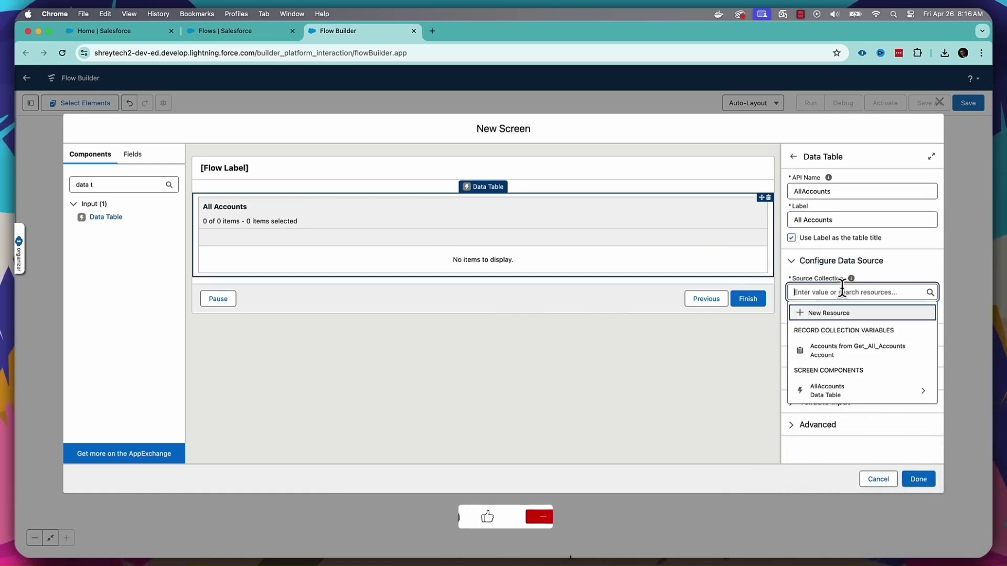
left_click(835, 353)
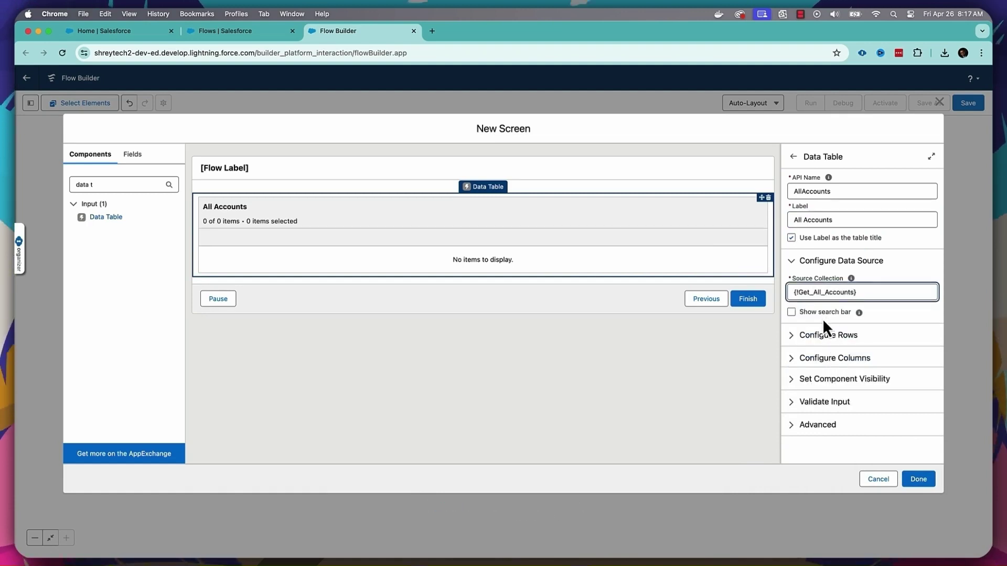
left_click(793, 338)
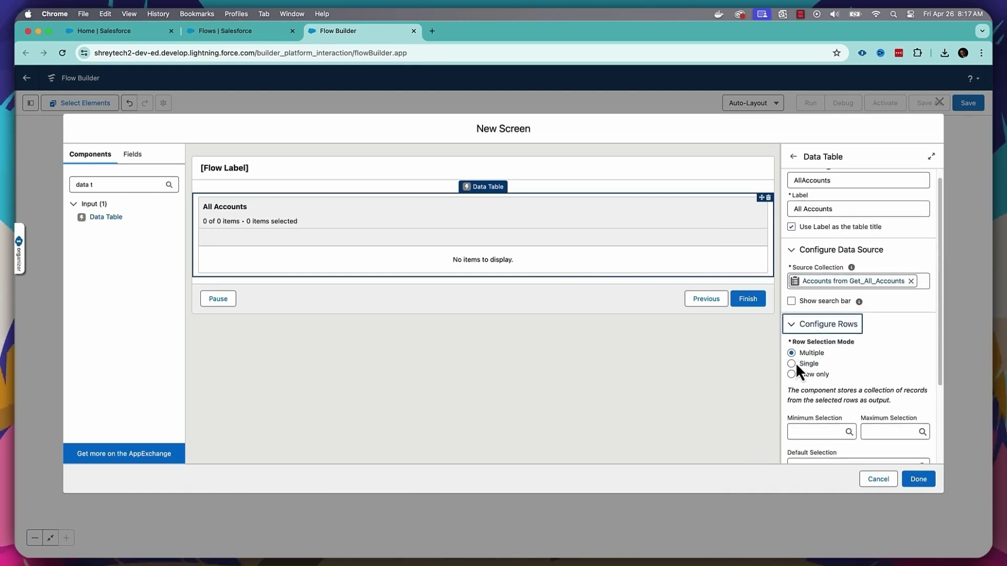
left_click(792, 363)
left_click(794, 324)
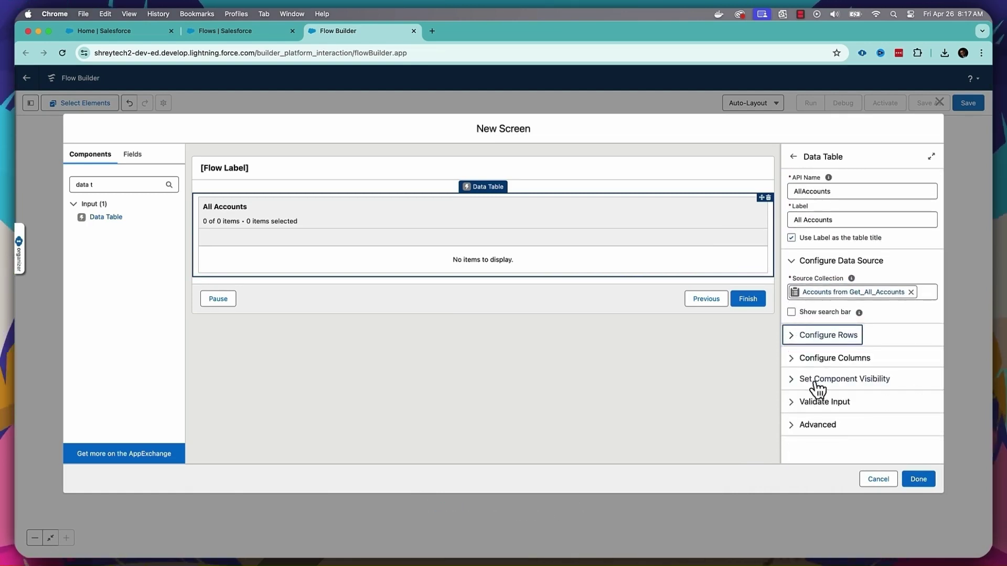
- Add Account Number and Account Name (Name) columns to the table and finish the screen
left_click(799, 364)
scroll(842, 341, "down", 4)
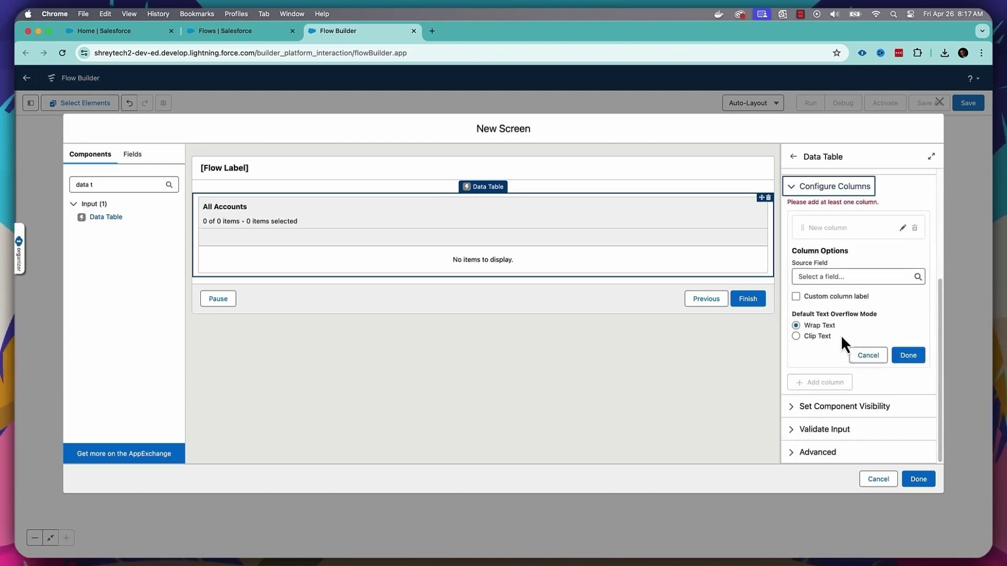
left_click(834, 277)
left_click(842, 309)
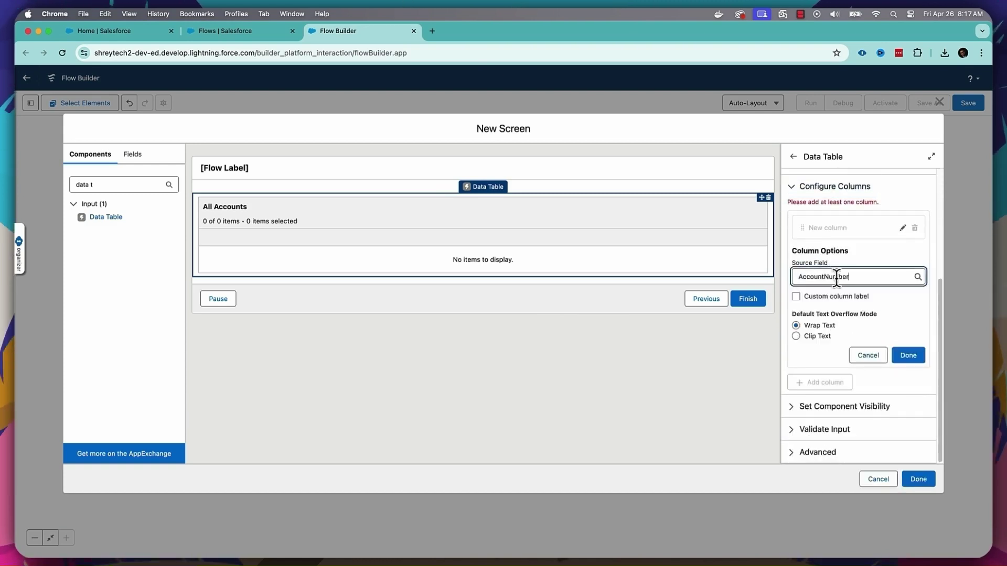
left_click(897, 357)
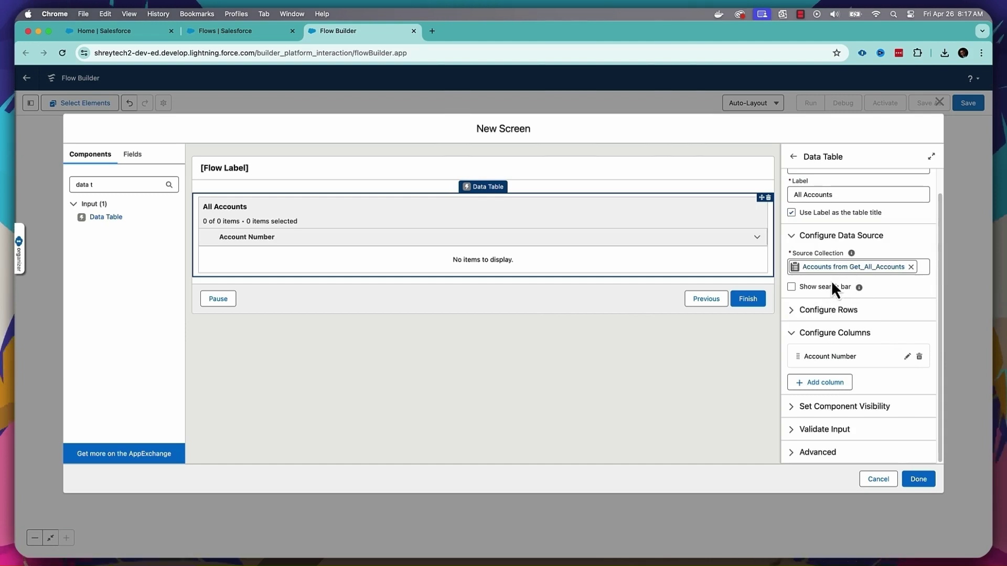
left_click(840, 381)
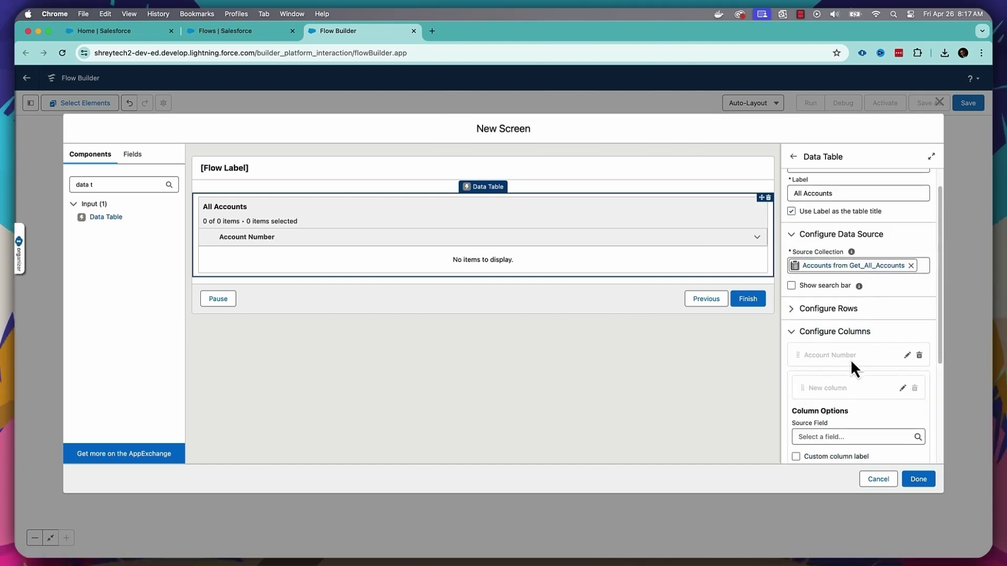
scroll(851, 359, "down", 3)
left_click(844, 309)
type("Name")
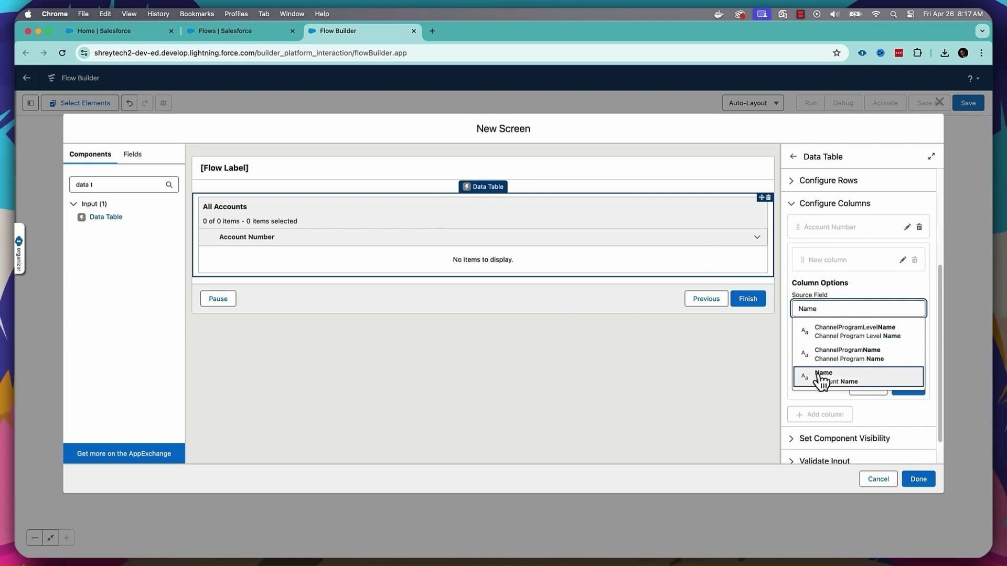
left_click(822, 383)
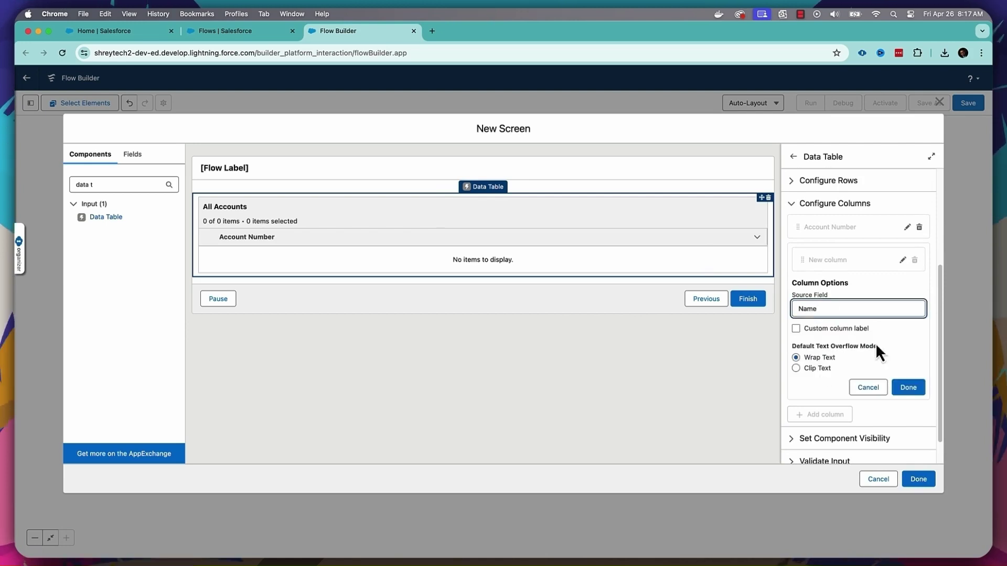
left_click(908, 388)
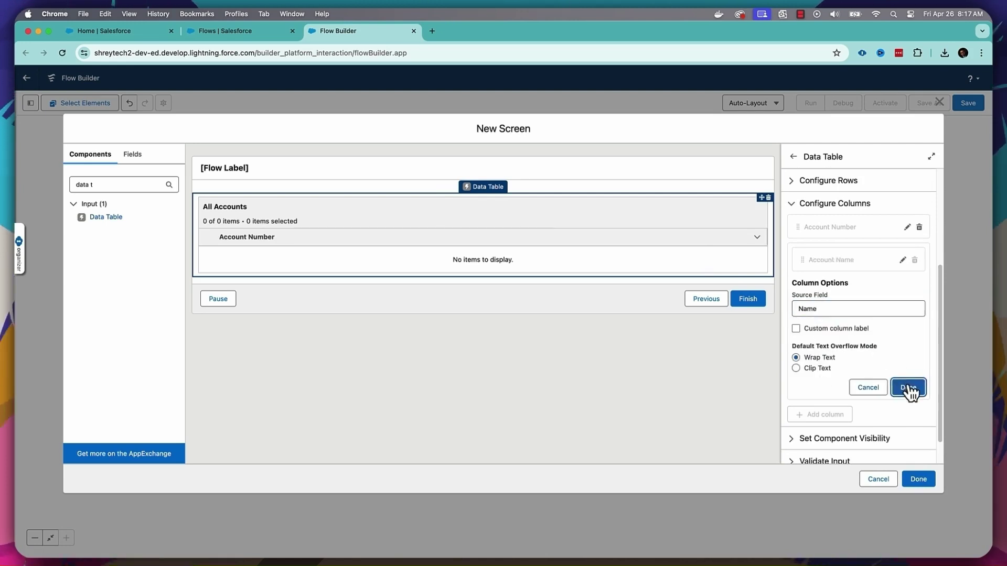
left_click(918, 480)
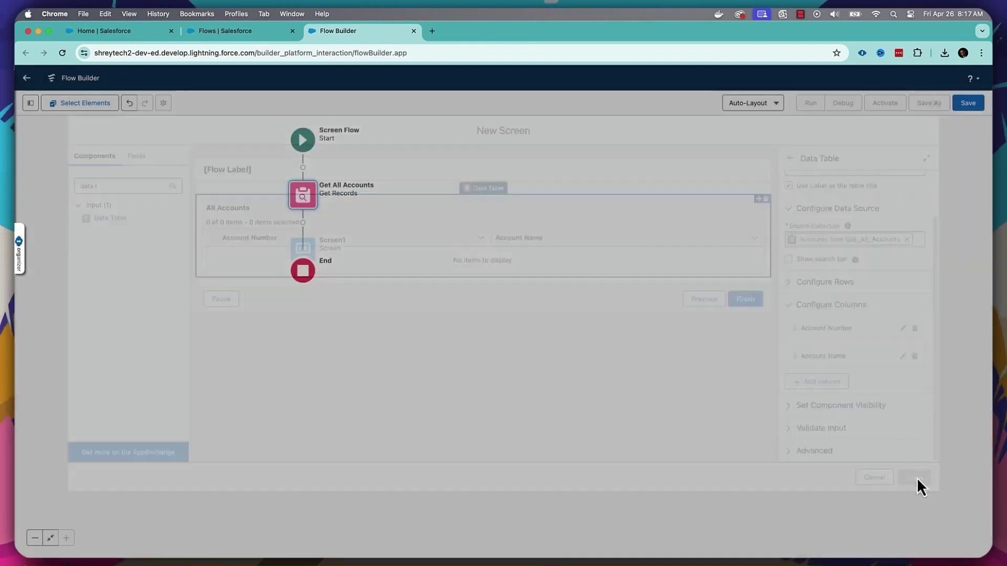
- Reopen Screen1 and place a Repeater with API name repeater1 below the All Accounts table
left_click(297, 256)
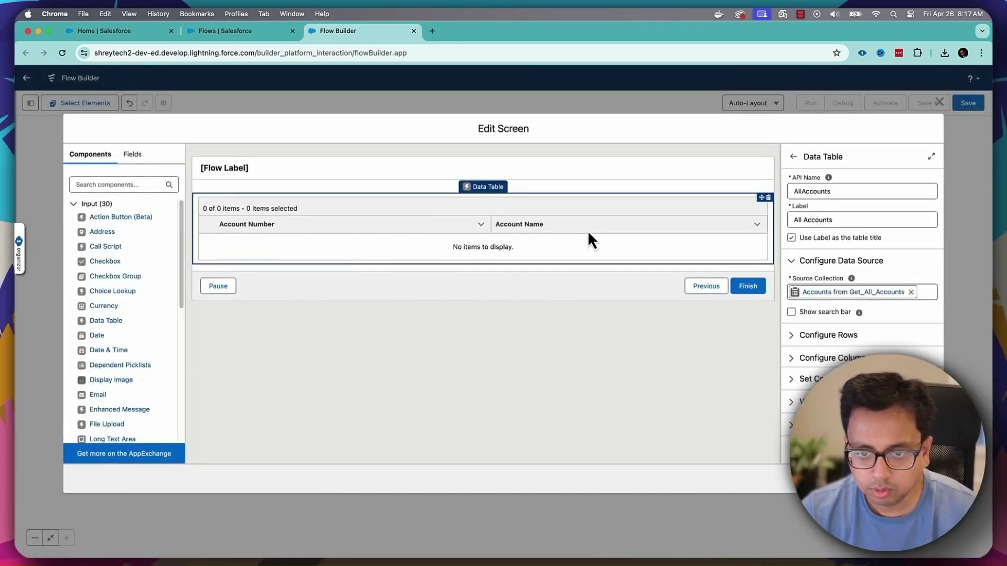
left_click(105, 183)
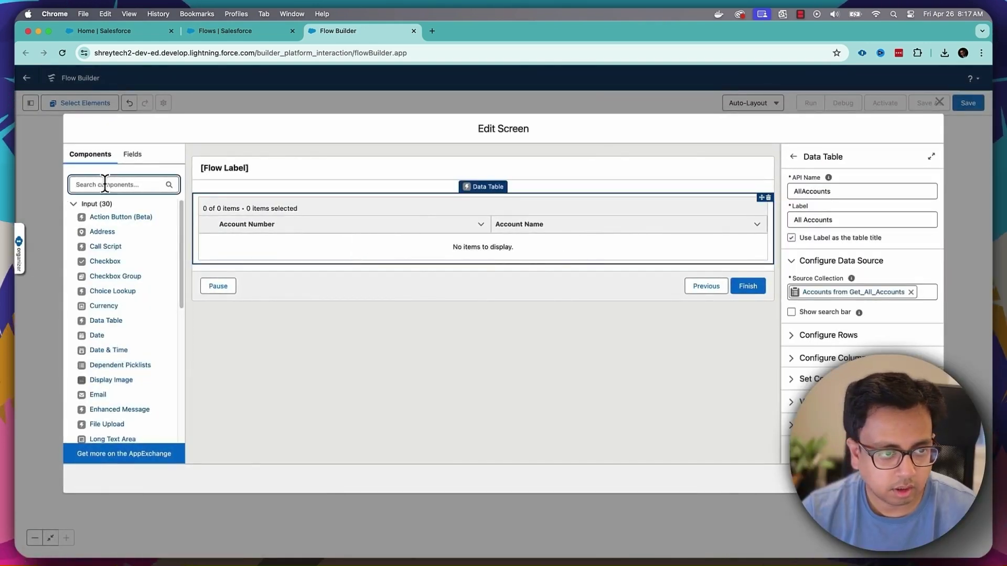
type("repe")
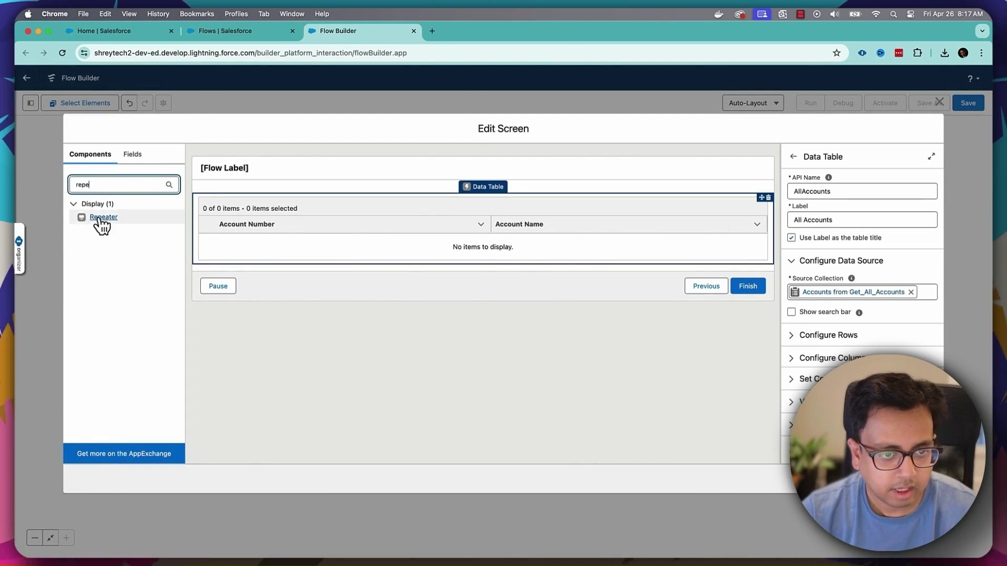
left_click_drag(98, 219, 276, 268)
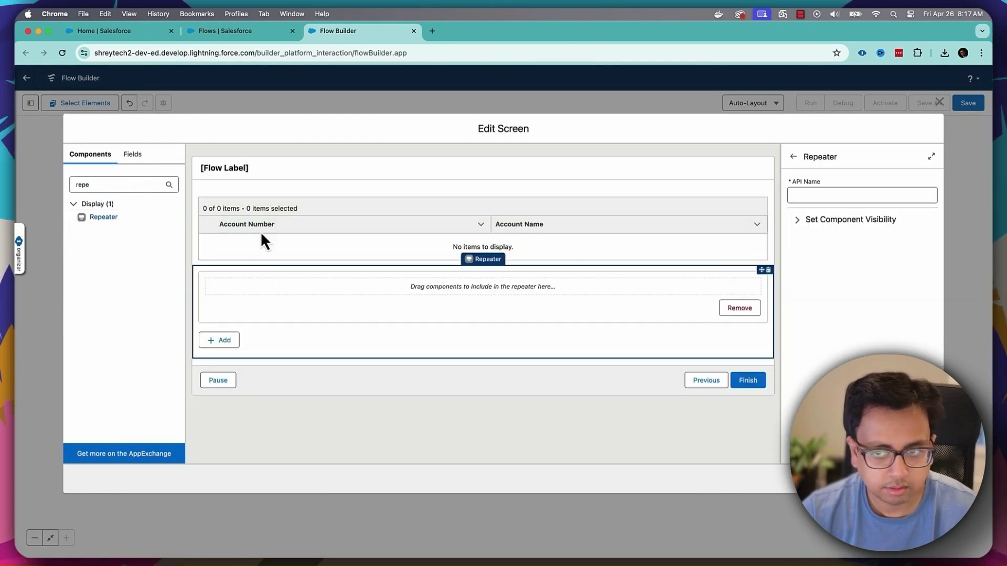
left_click(798, 195)
type("repeater1")
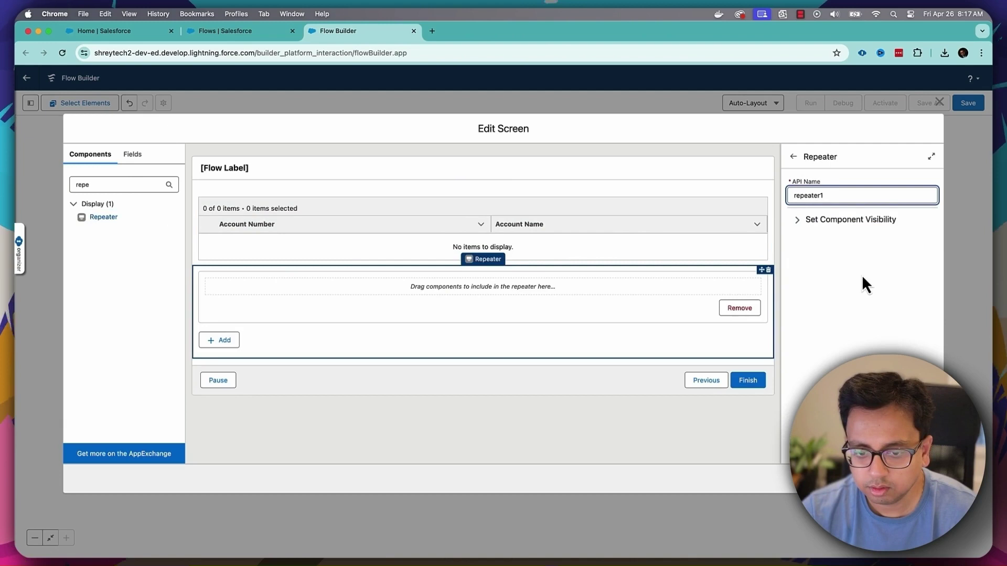
left_click(845, 290)
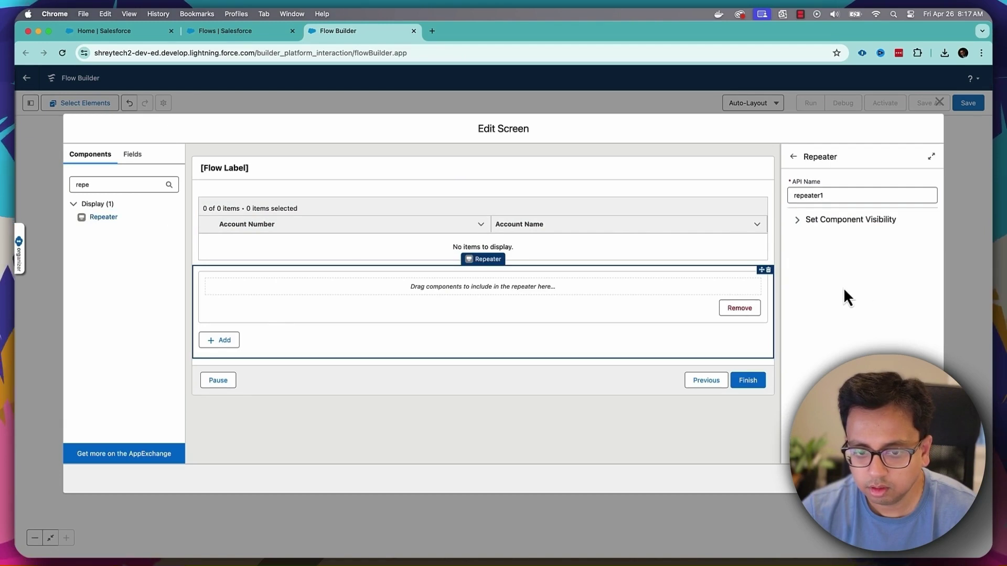
left_click_drag(92, 185, 64, 182)
type("tex")
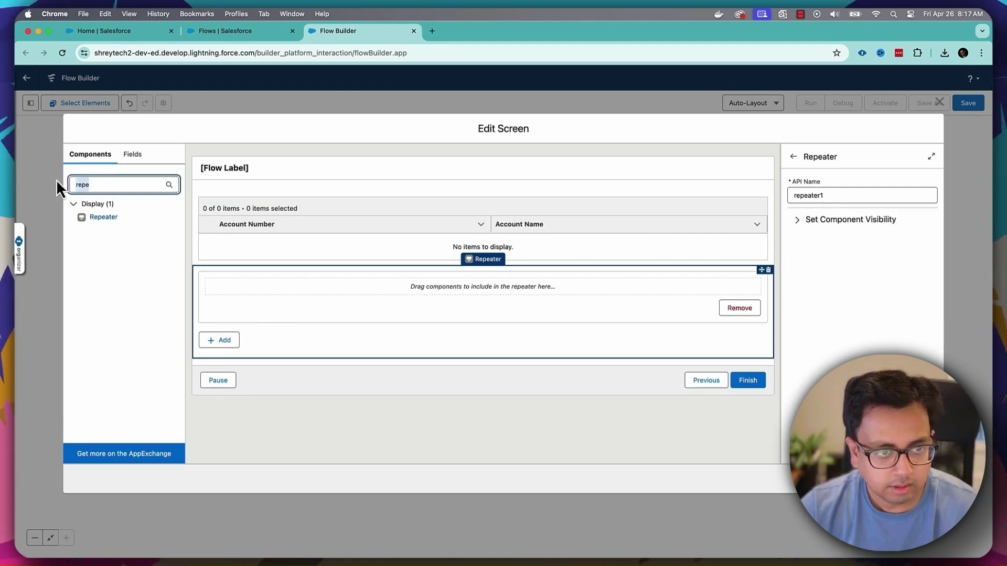
type("t")
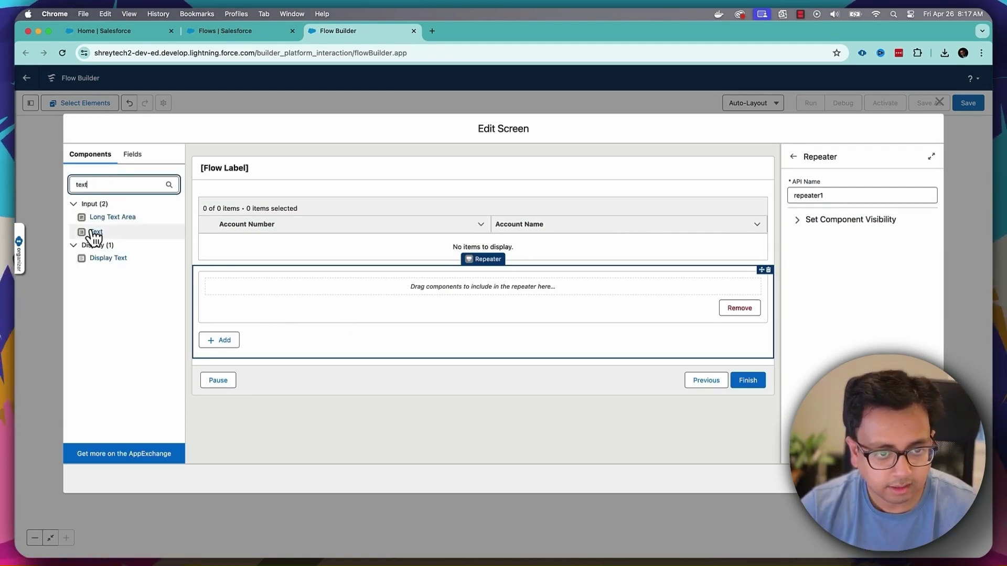
- Add required First Name and Last Name text inputs inside the repeater
left_click_drag(94, 232, 307, 334)
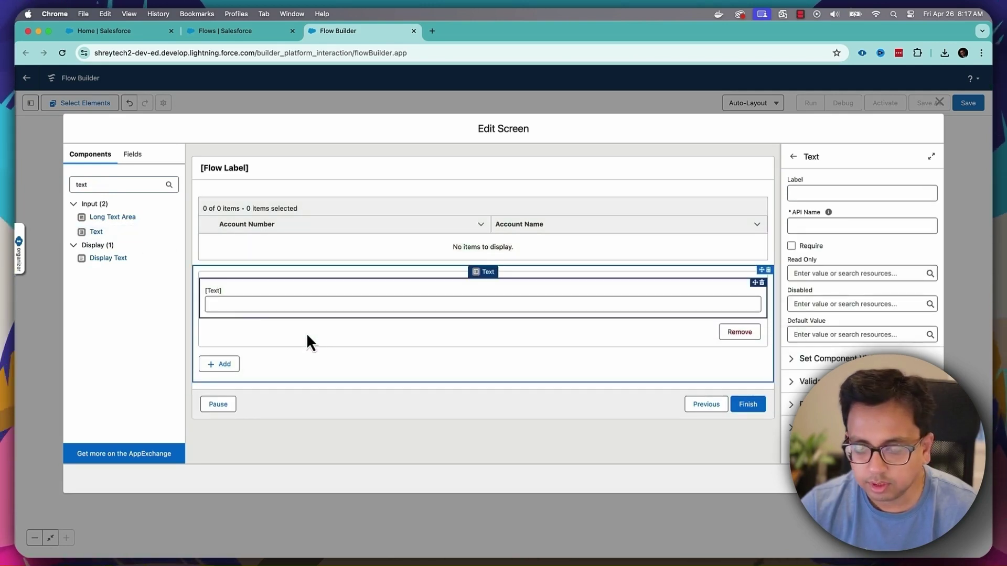
left_click(842, 196)
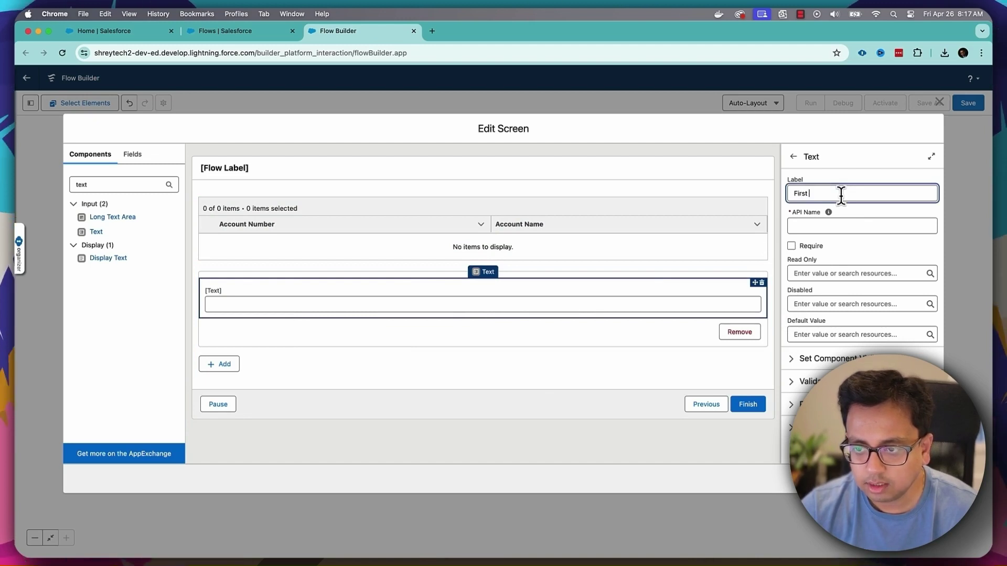
type("First Name")
left_click(829, 212)
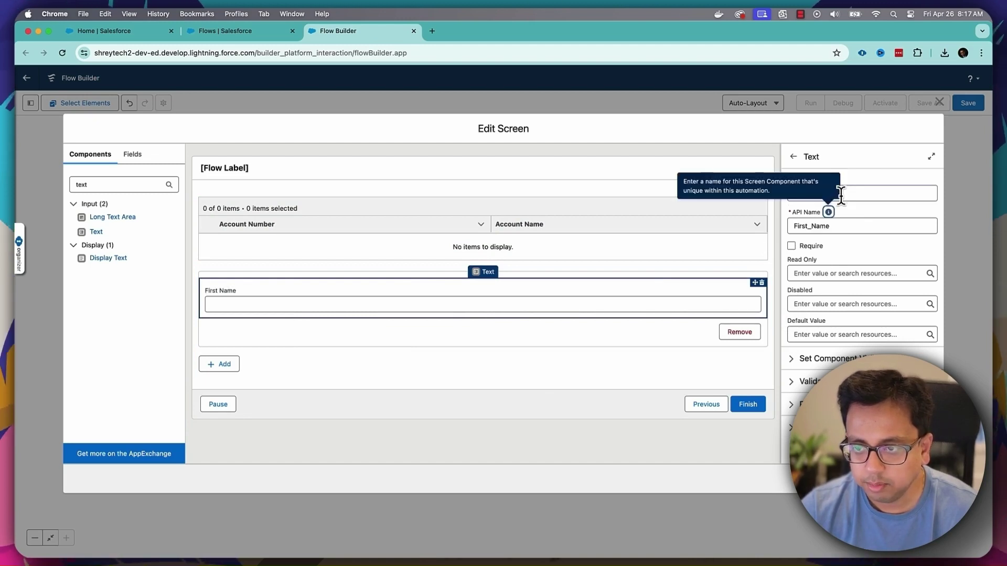
left_click(791, 247)
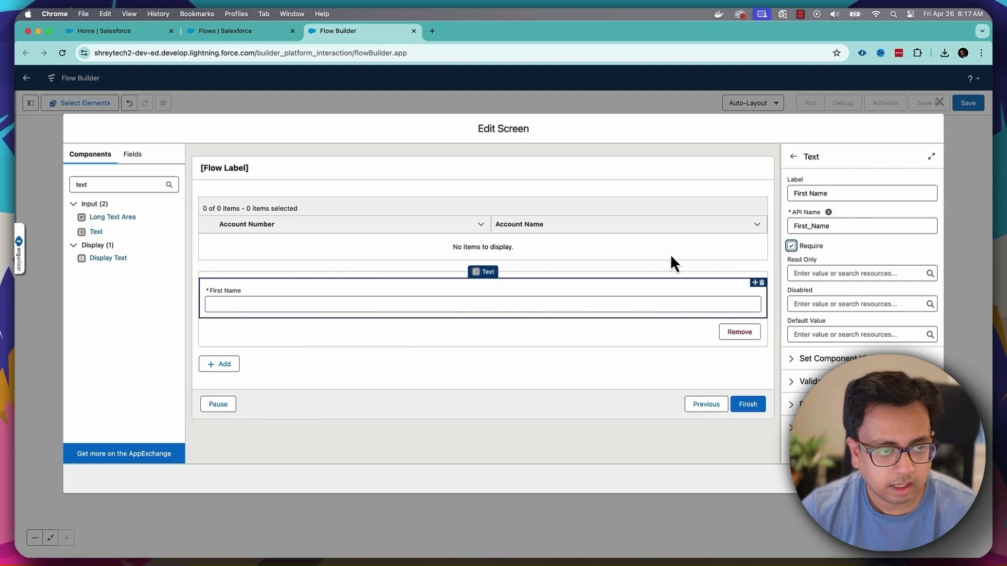
double_click(102, 185)
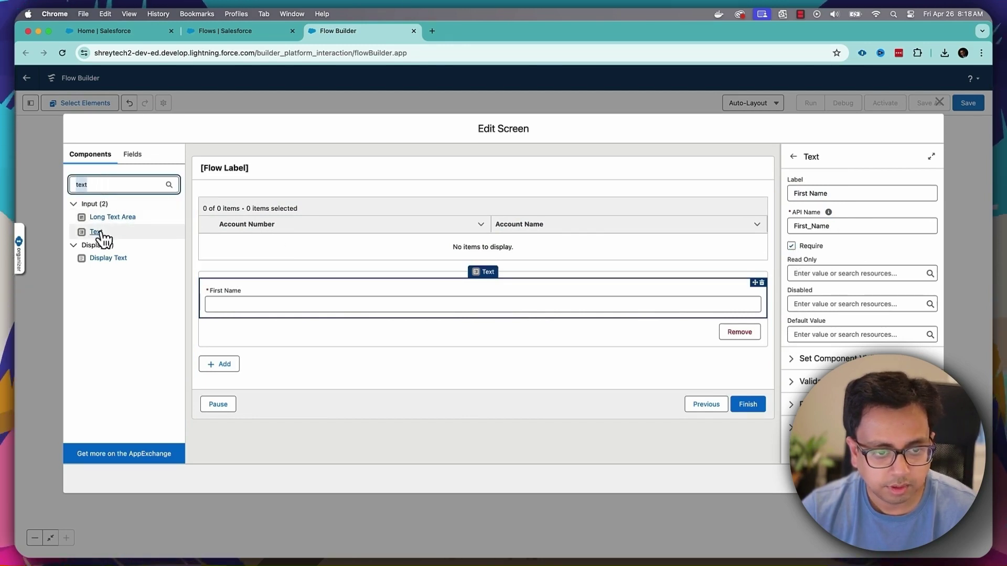
left_click_drag(103, 234, 227, 317)
left_click(818, 193)
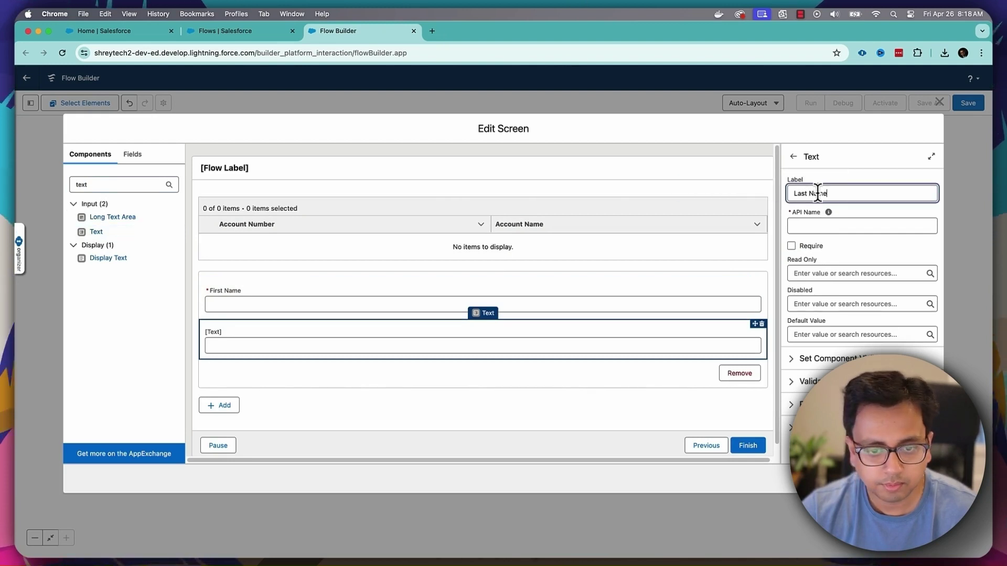
left_click(791, 246)
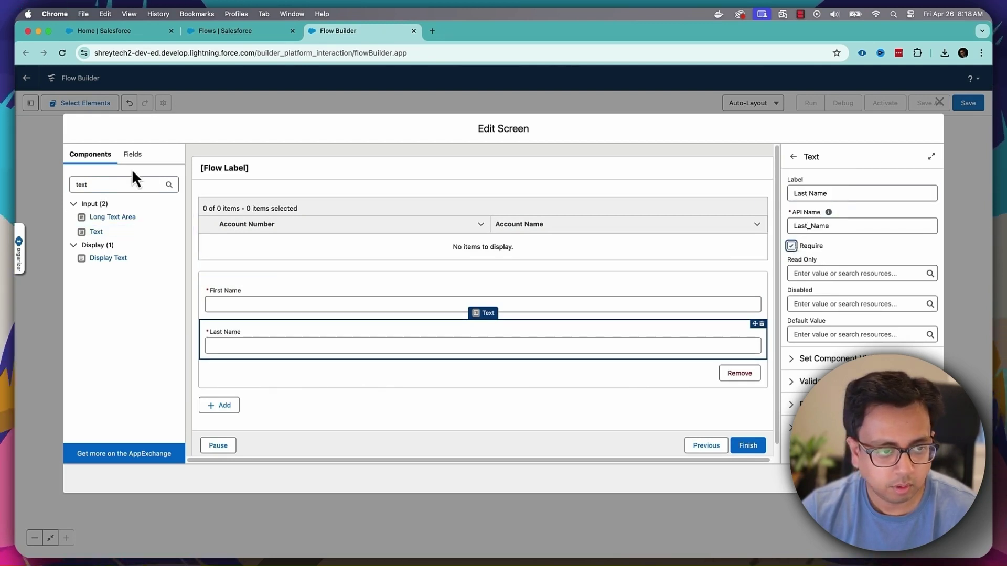
- Add an Email input with API name Email below Last Name in the repeater
left_click(69, 184)
key("BackSpace")
key("BackSpace")
key("BackSpace")
key("BackSpace")
type("Email")
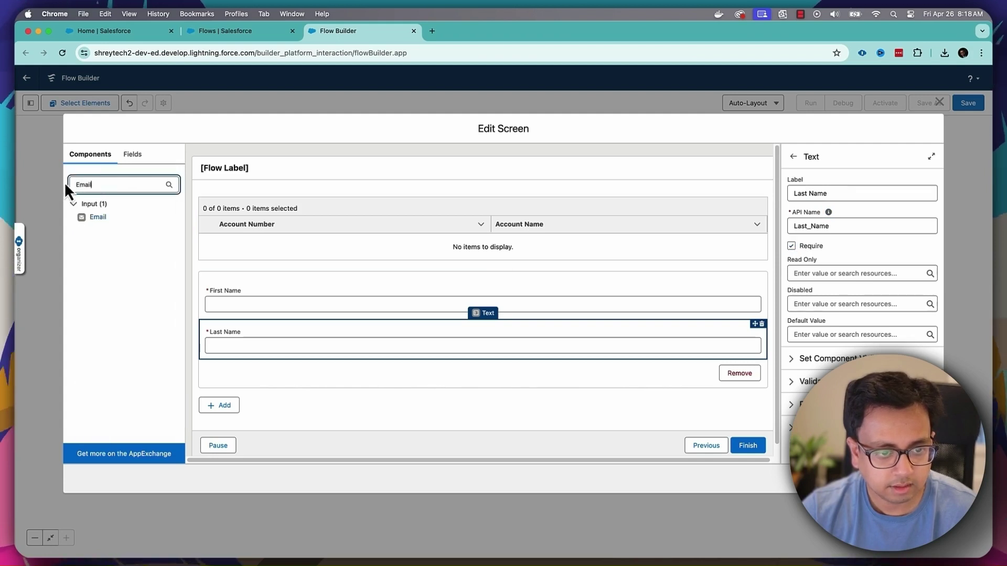
left_click_drag(96, 219, 244, 360)
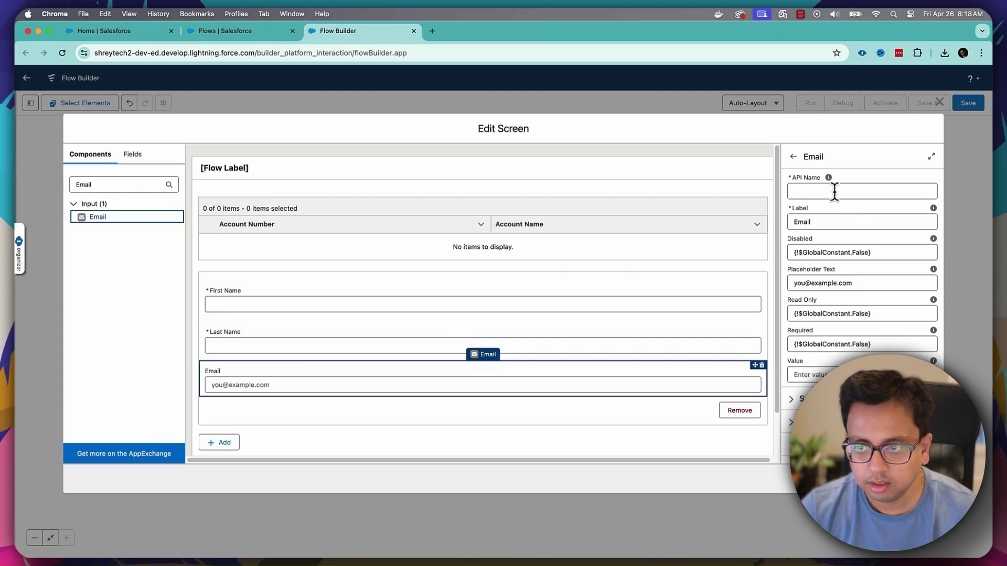
left_click(834, 191)
type("Email")
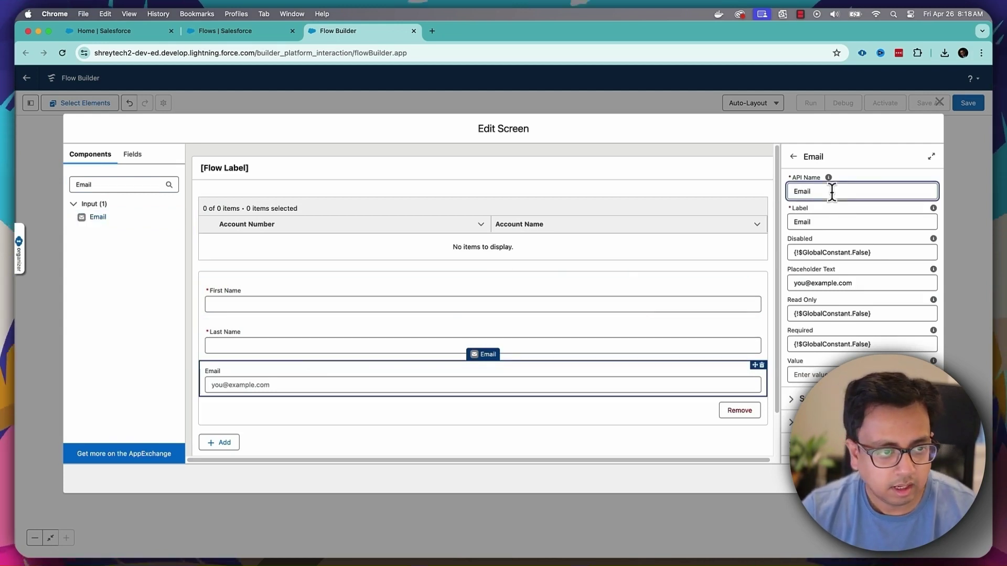
left_click(121, 185)
type("Check")
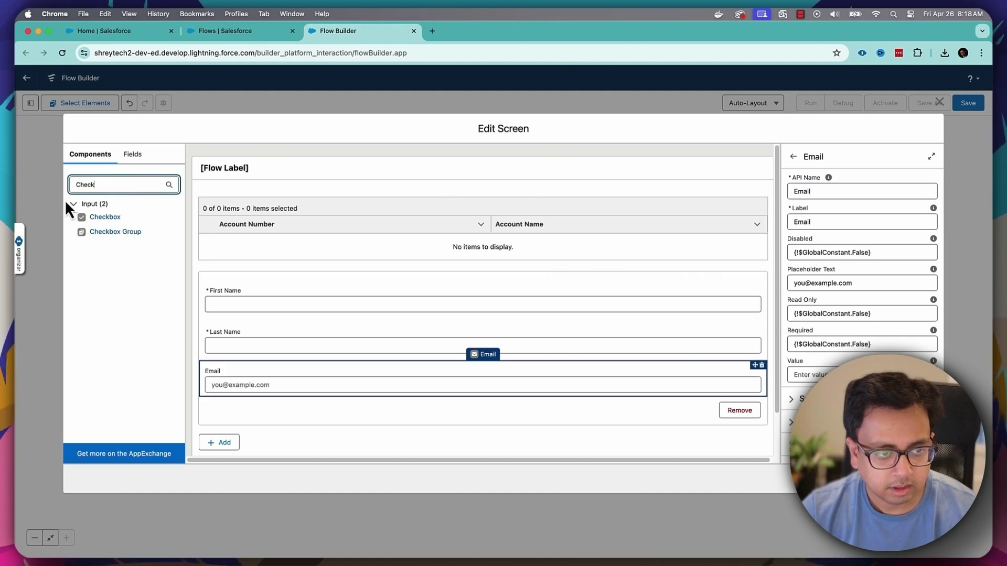
left_click(254, 387)
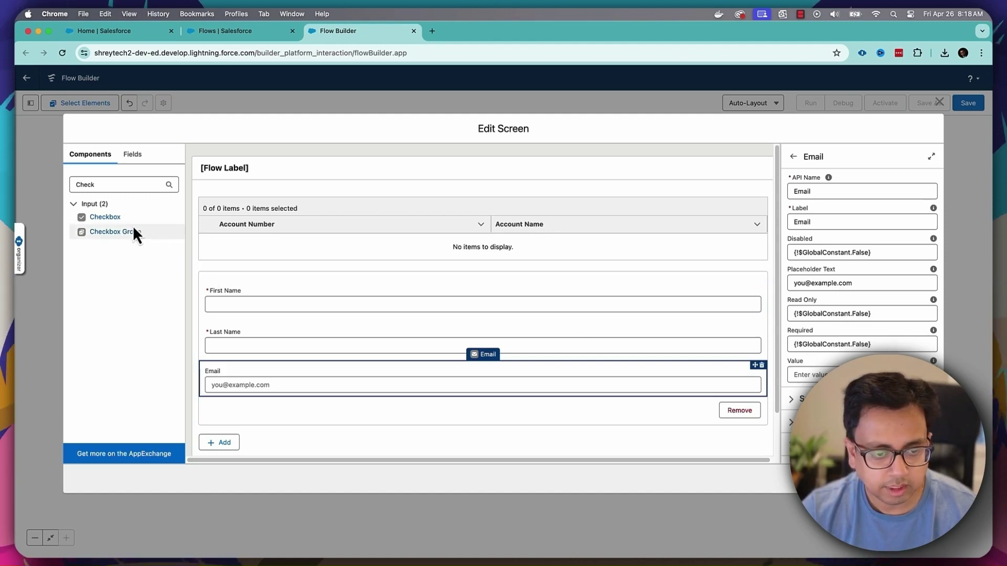
- Place a checkbox below Email labelled 'Want to share your date of birth?'
left_click_drag(139, 226, 282, 400)
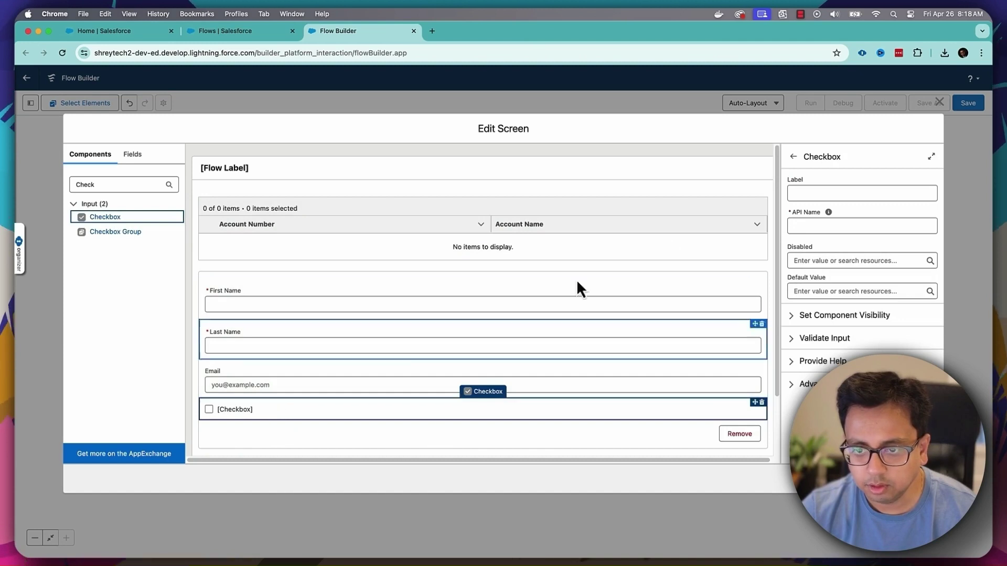
left_click(801, 192)
type("Want")
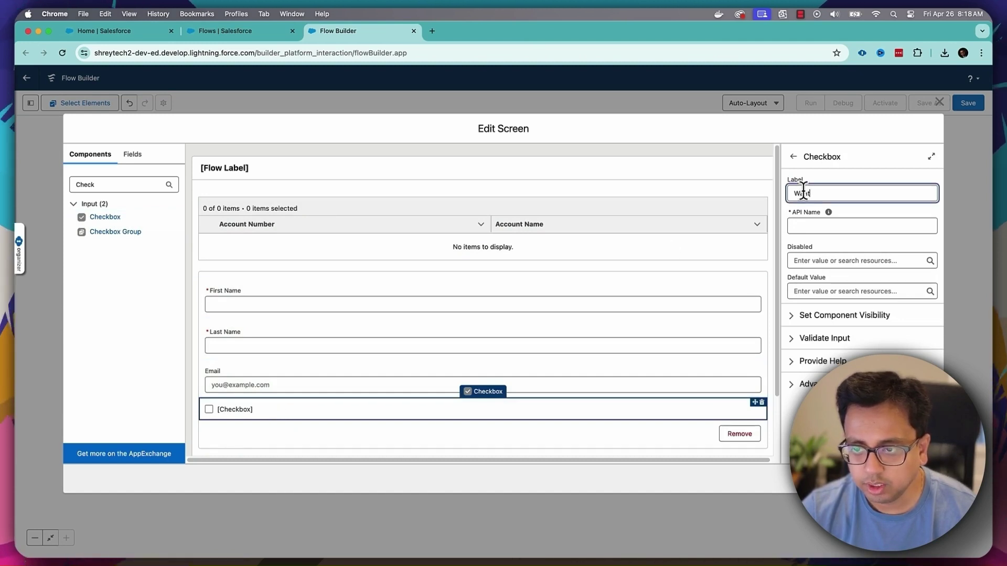
type(" to share")
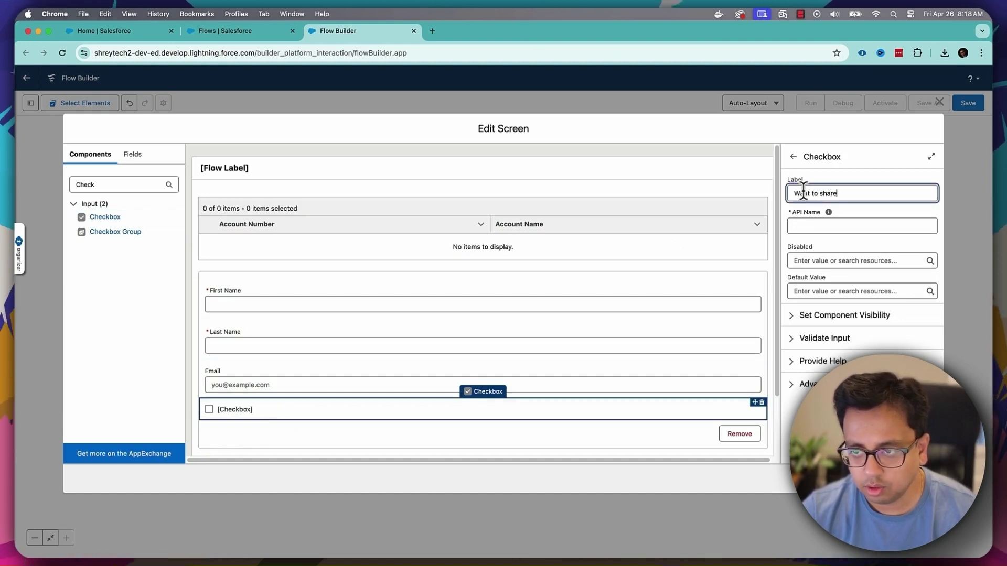
type(" your da")
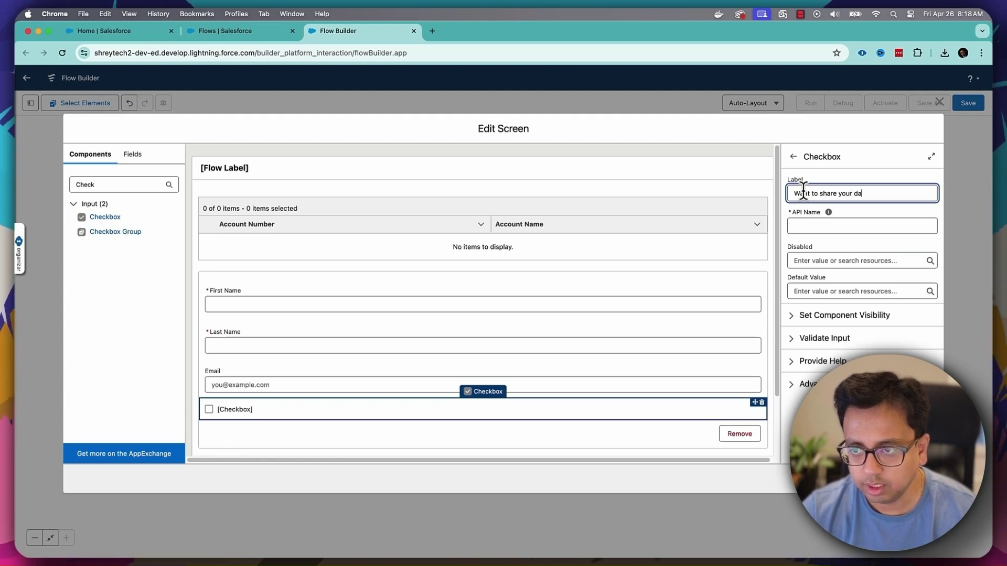
type("te of borth")
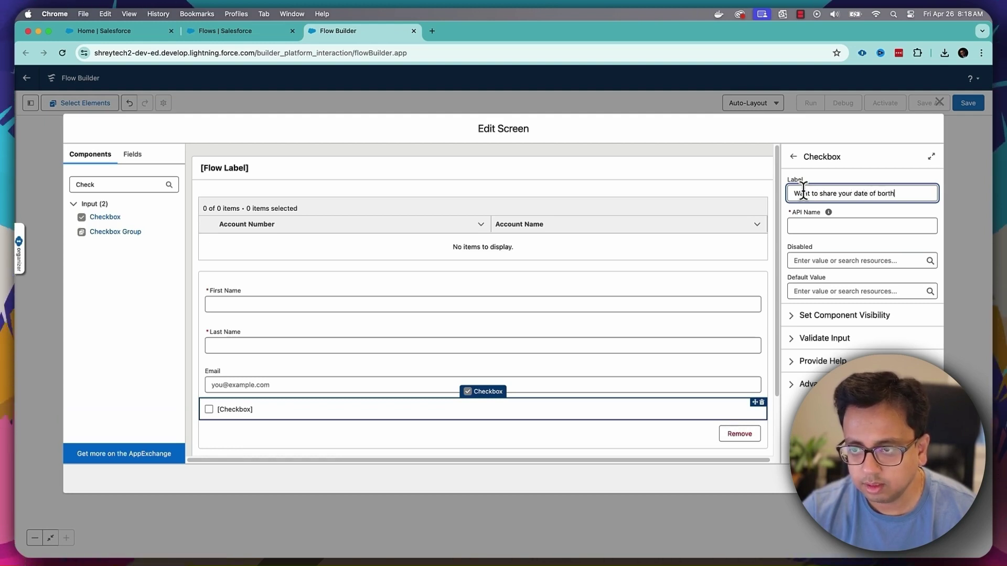
type("irth?")
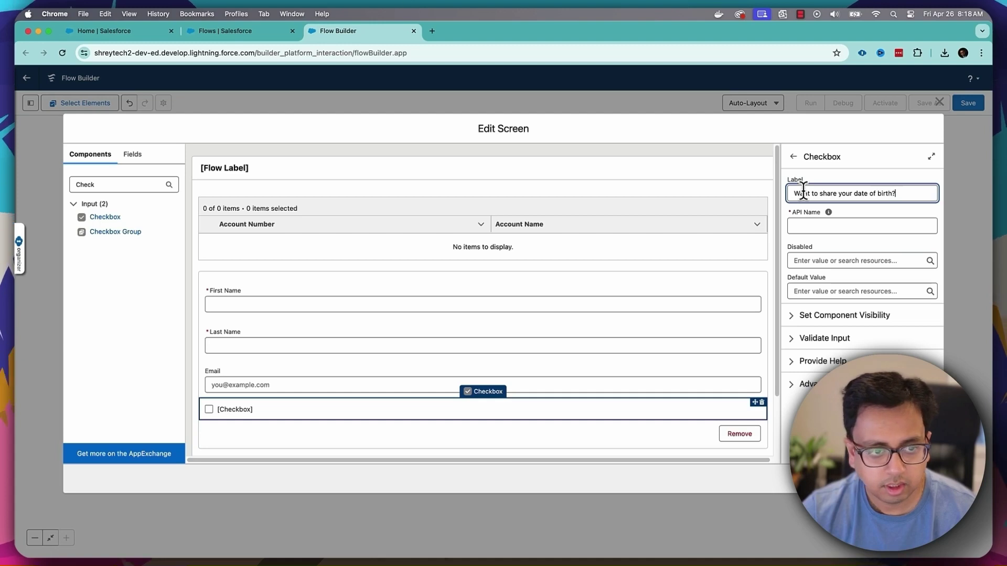
key("Tab")
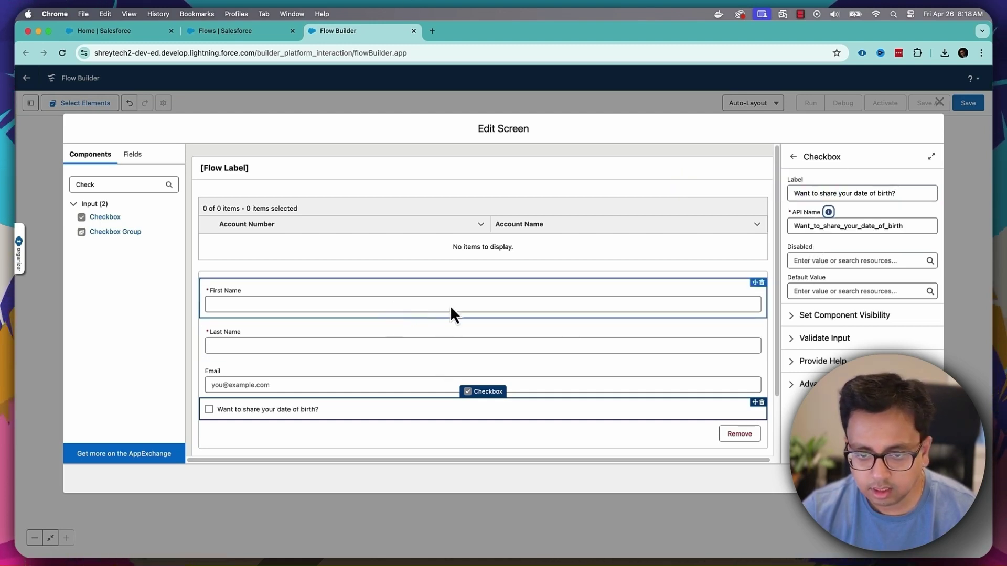
left_click_drag(776, 367, 777, 405)
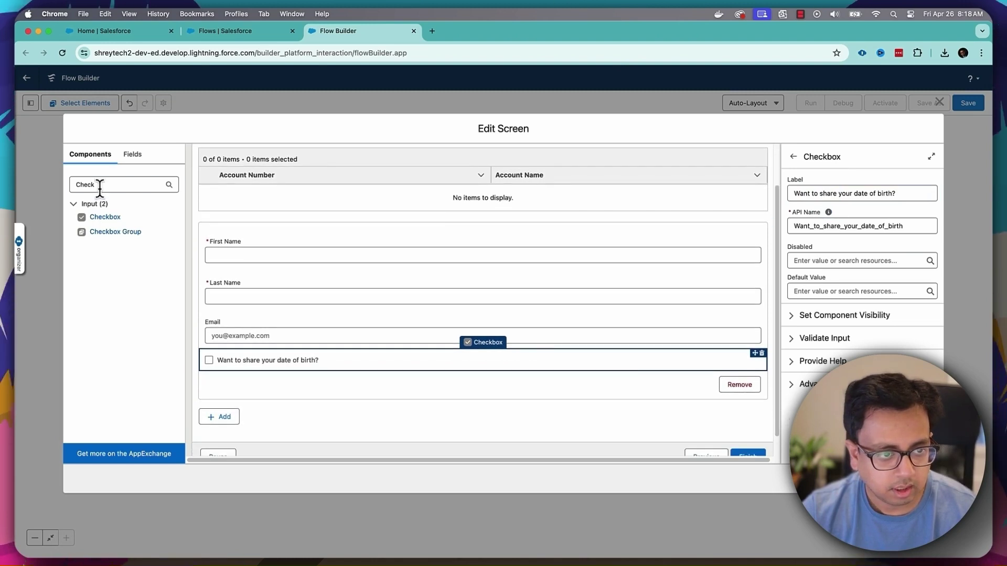
- Place a Date field below the checkbox and label it 'Date of Birth'
left_click_drag(99, 185, 49, 183)
type("date")
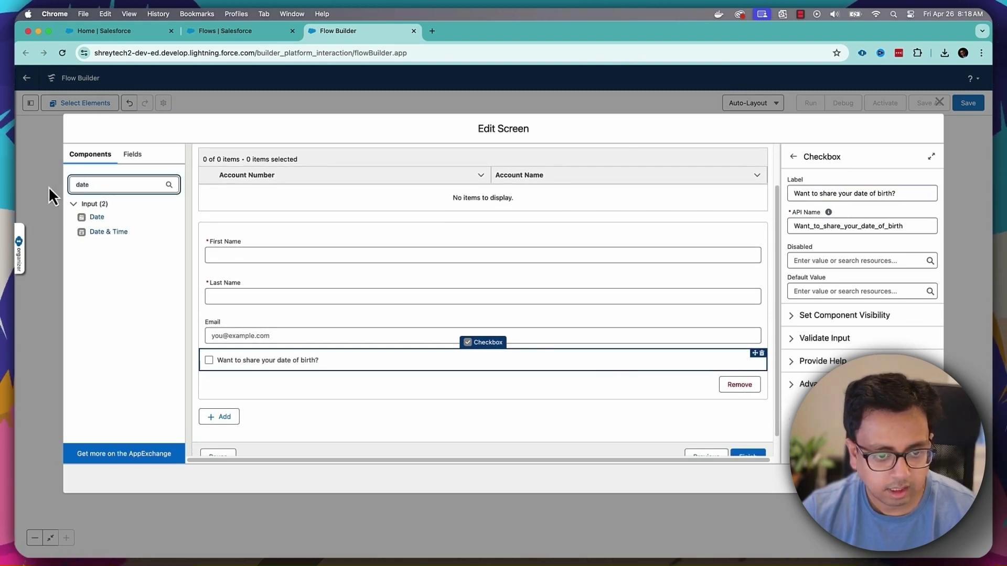
left_click_drag(98, 219, 253, 370)
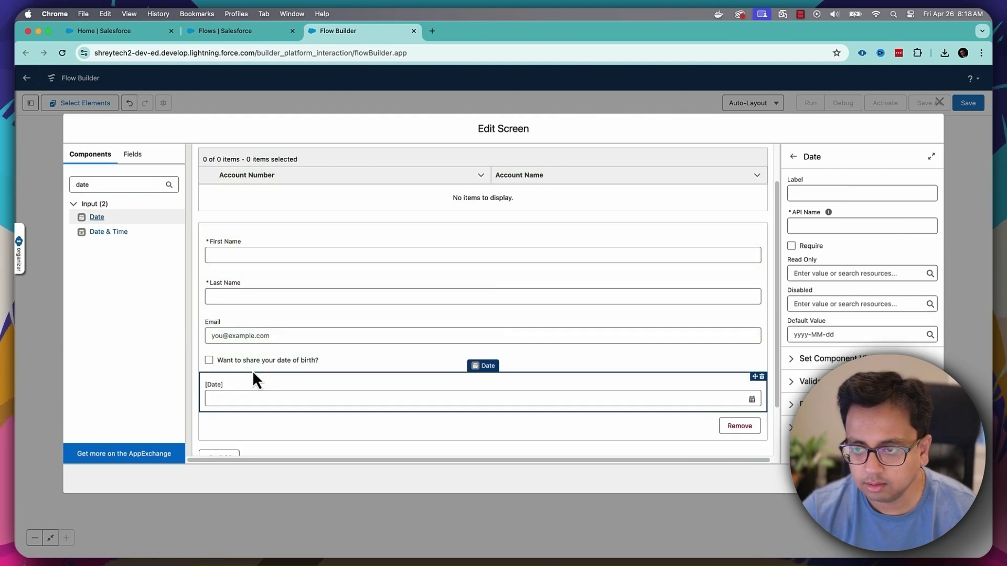
left_click(848, 192)
type("Date of ")
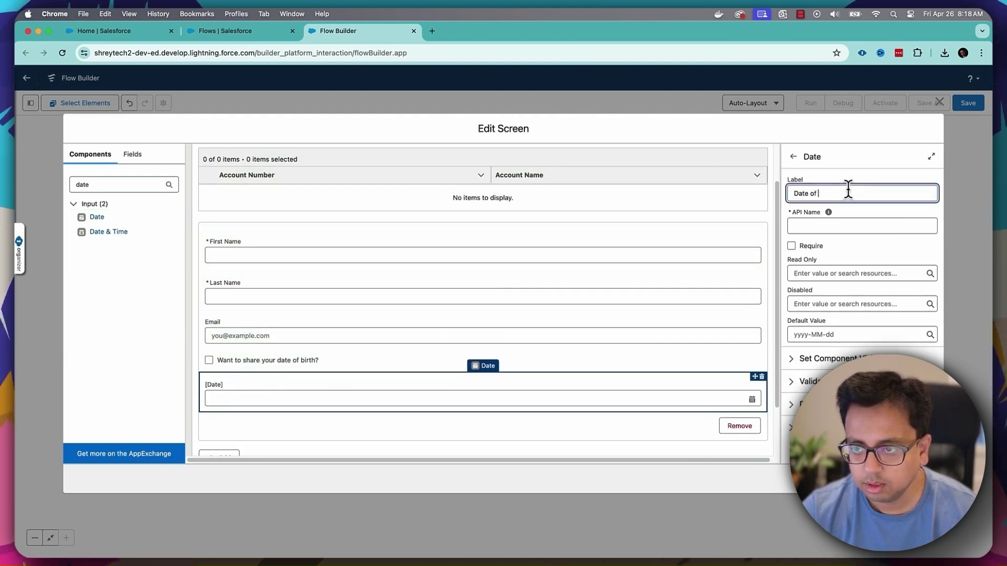
type("Birth")
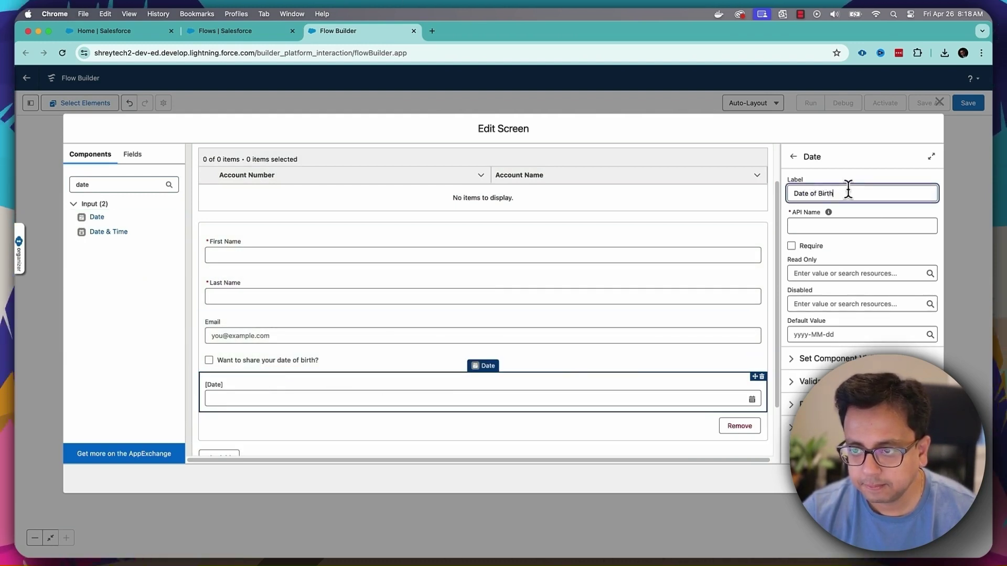
key("Tab")
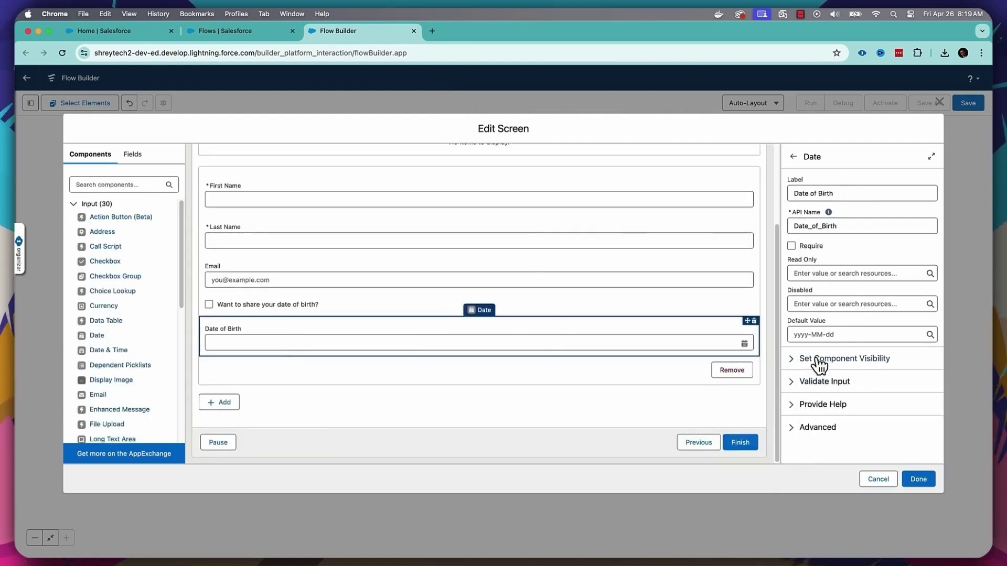
- Show Date of Birth only when Want_to_share_your_date_of_birth equals True
left_click(792, 362)
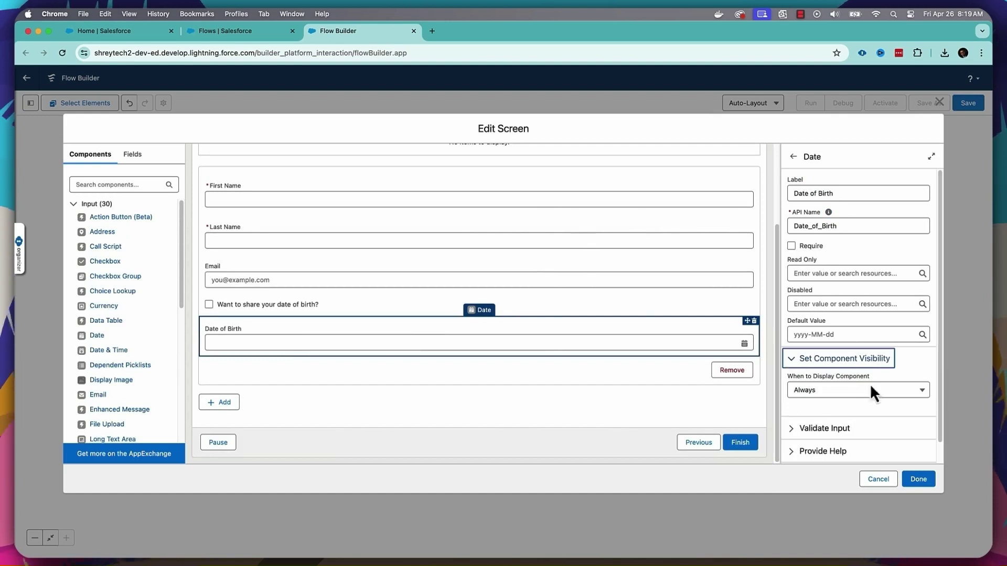
left_click(874, 393)
left_click(858, 427)
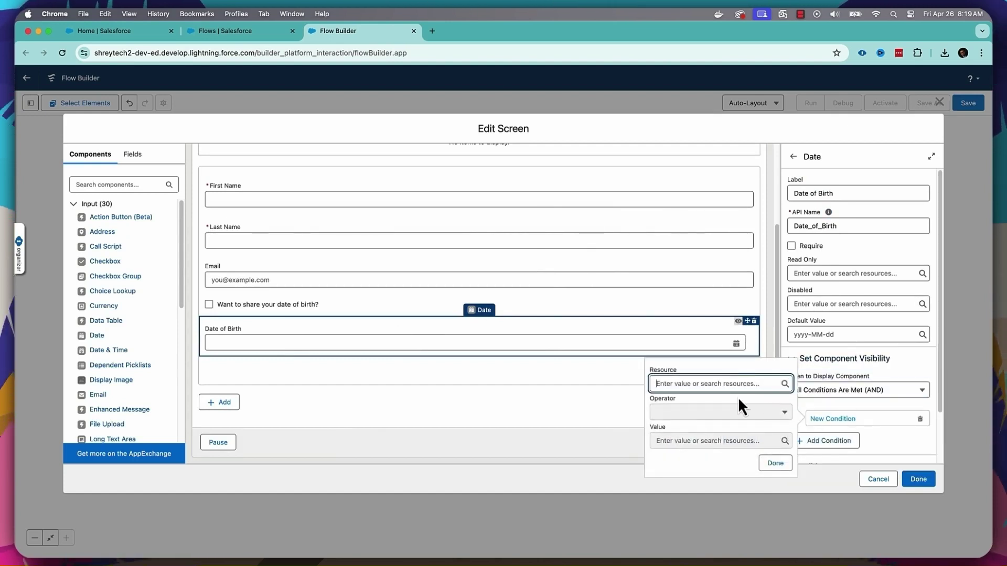
left_click(724, 383)
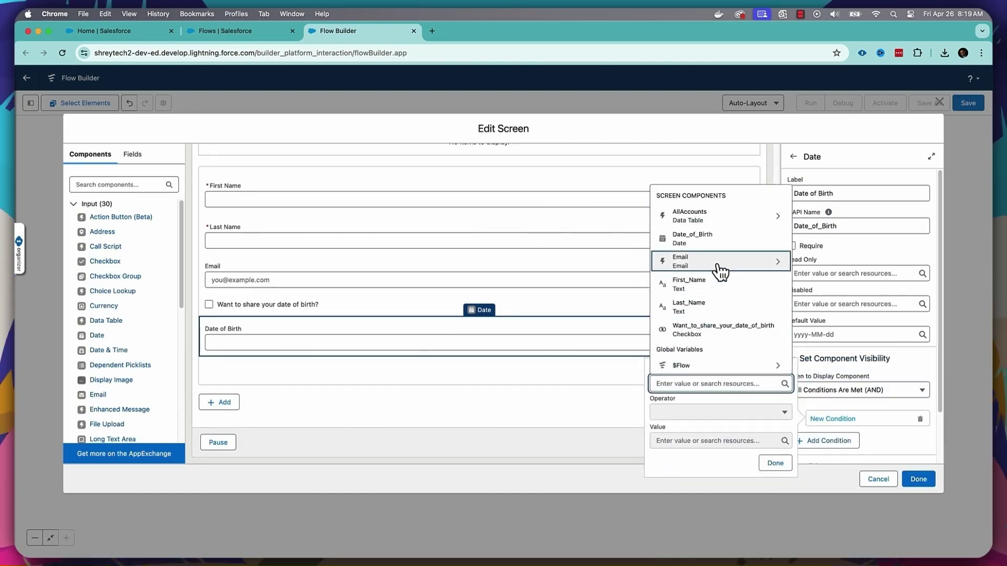
left_click(708, 330)
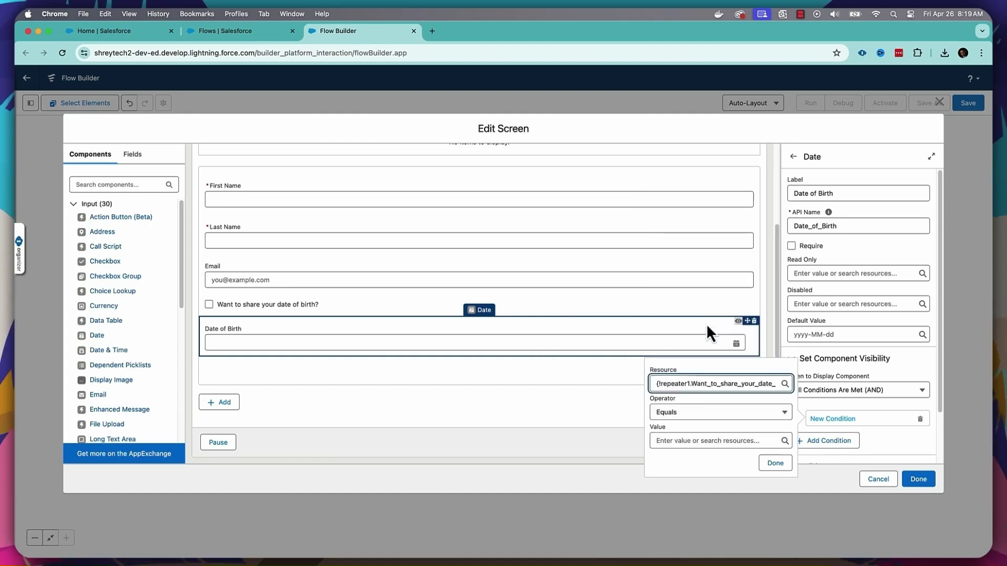
left_click(688, 441)
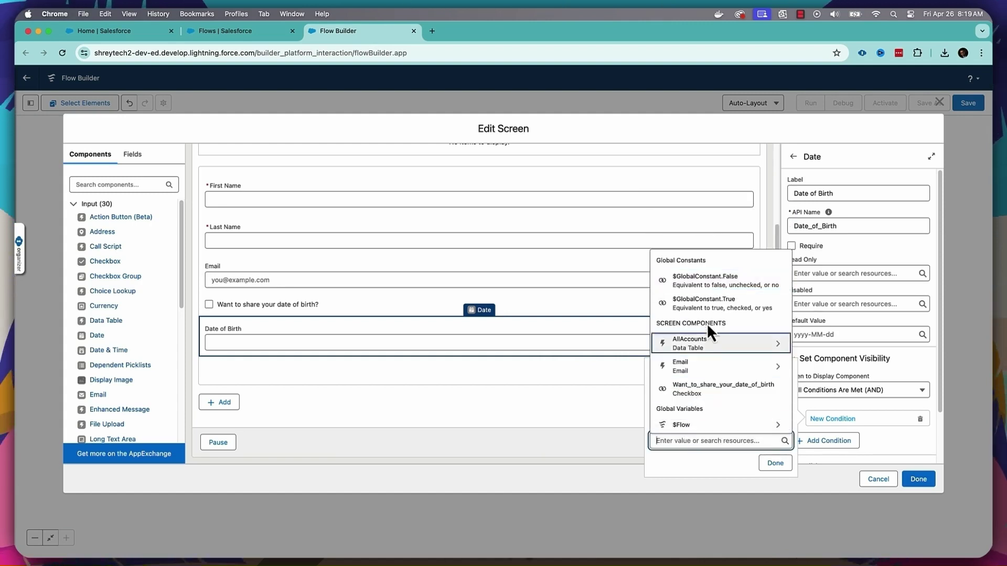
left_click(710, 308)
left_click(775, 463)
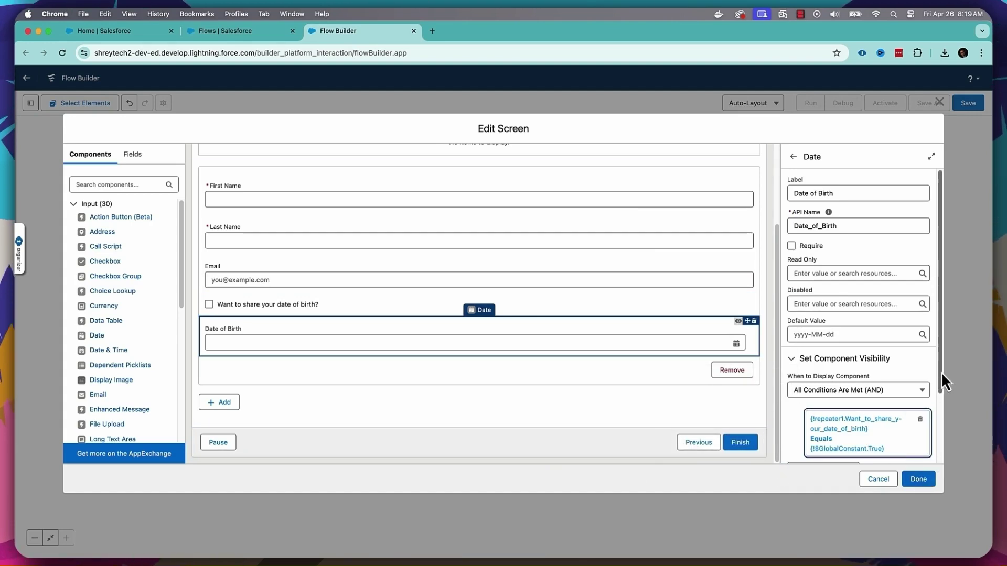
scroll(941, 372, "down", 3)
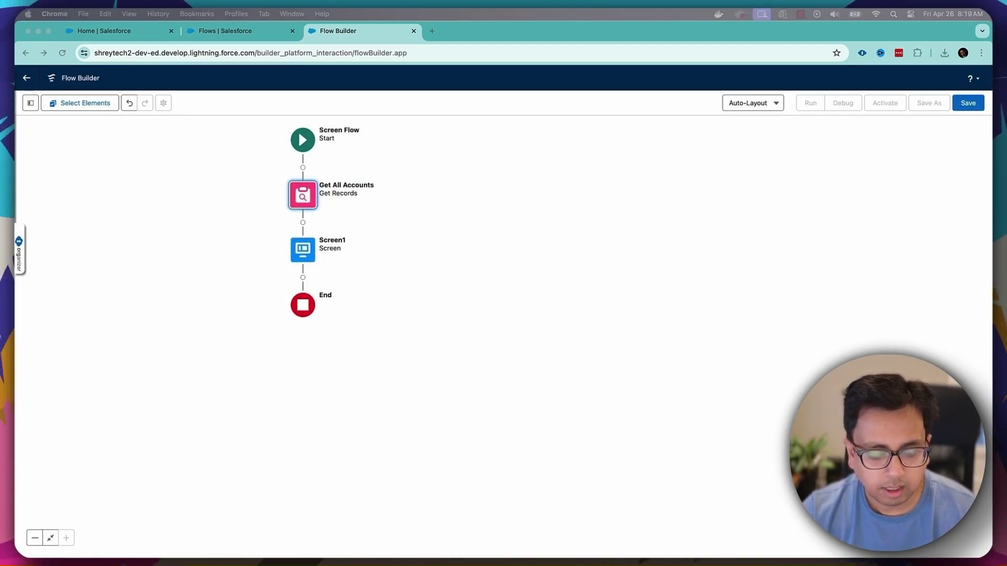
- Add a Loop after Screen1 labelled 'Loop Through The Contacts' (API name Loop_Through_The_Contacts)
left_click(303, 279)
left_click(303, 278)
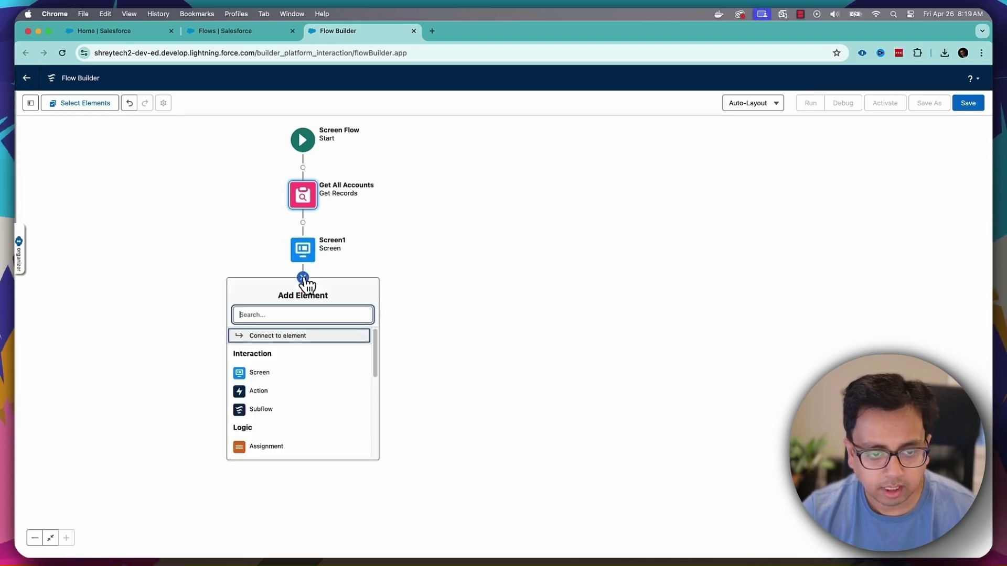
type("loop")
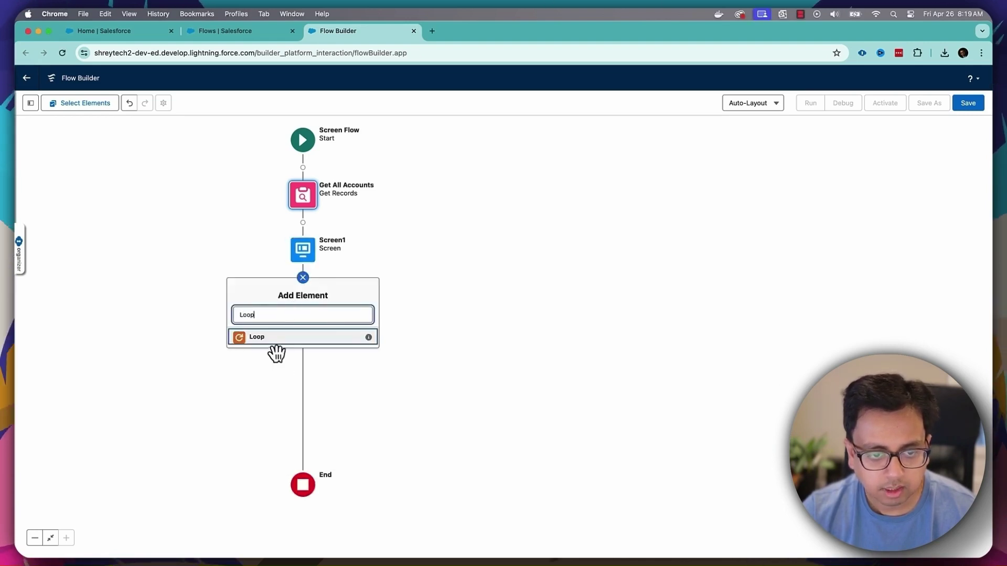
left_click(270, 338)
left_click(738, 167)
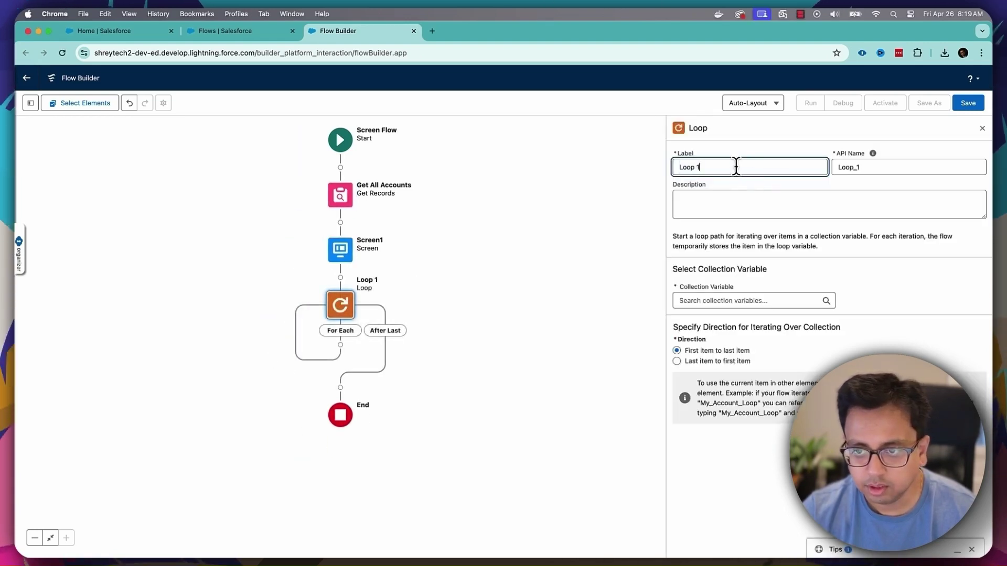
key("BackSpace")
key("BackSpace")
type("Through The Contacts")
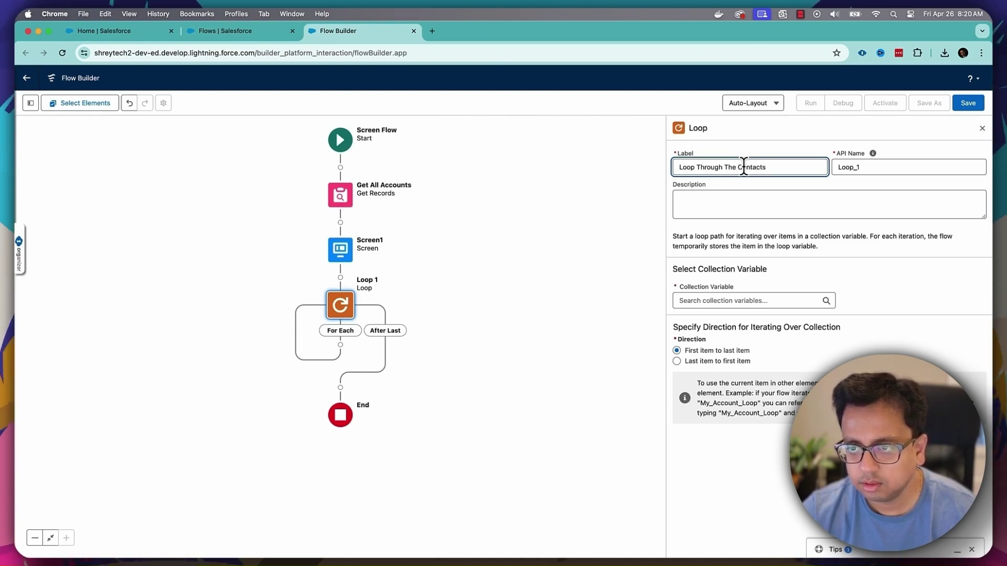
left_click(866, 167)
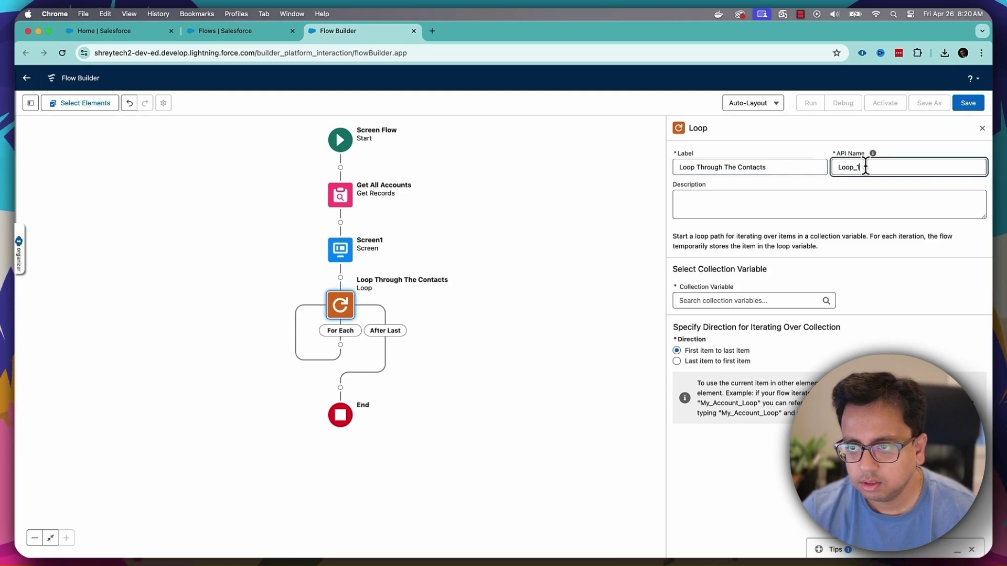
left_click(811, 166)
- Set the loop's collection variable to Screen1 > repeater1 > All Items
left_click(765, 278)
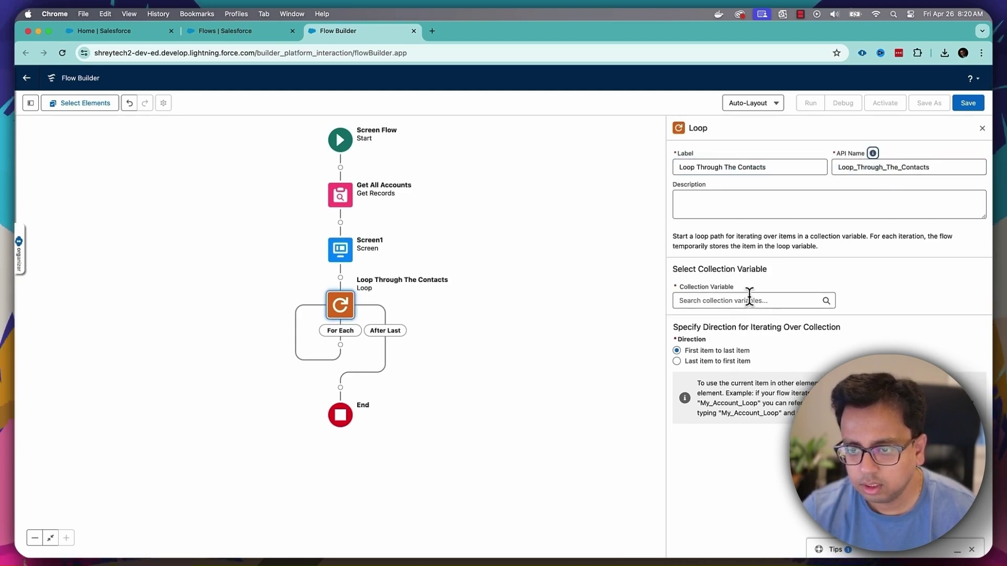
left_click(749, 295)
type("Co")
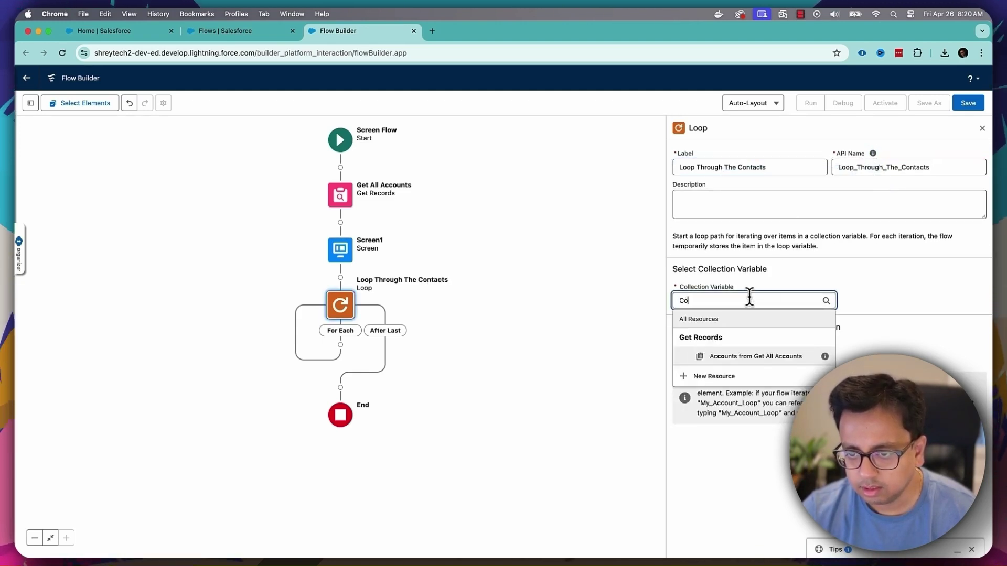
key("BackSpace")
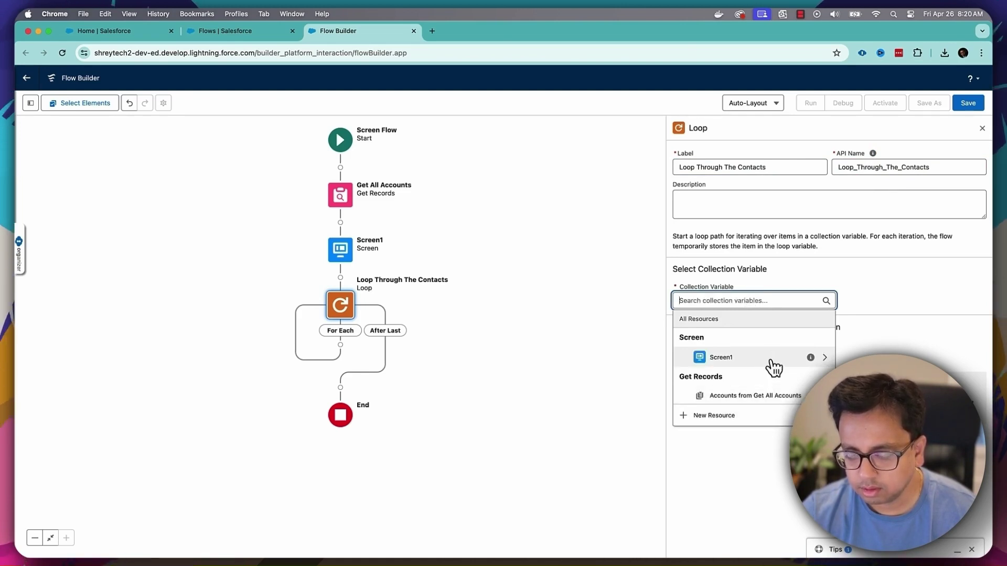
left_click(769, 359)
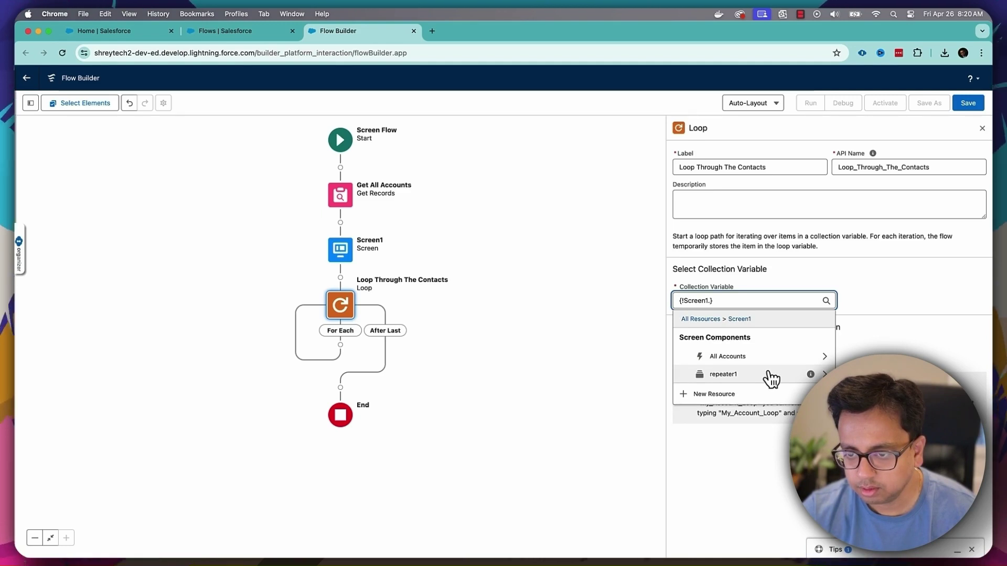
left_click(771, 376)
left_click(766, 356)
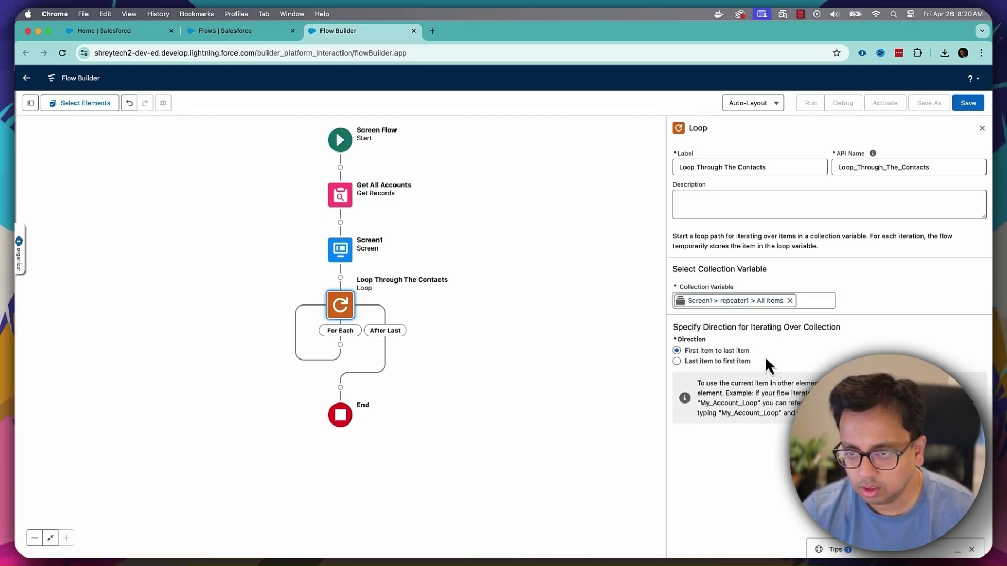
left_click(341, 346)
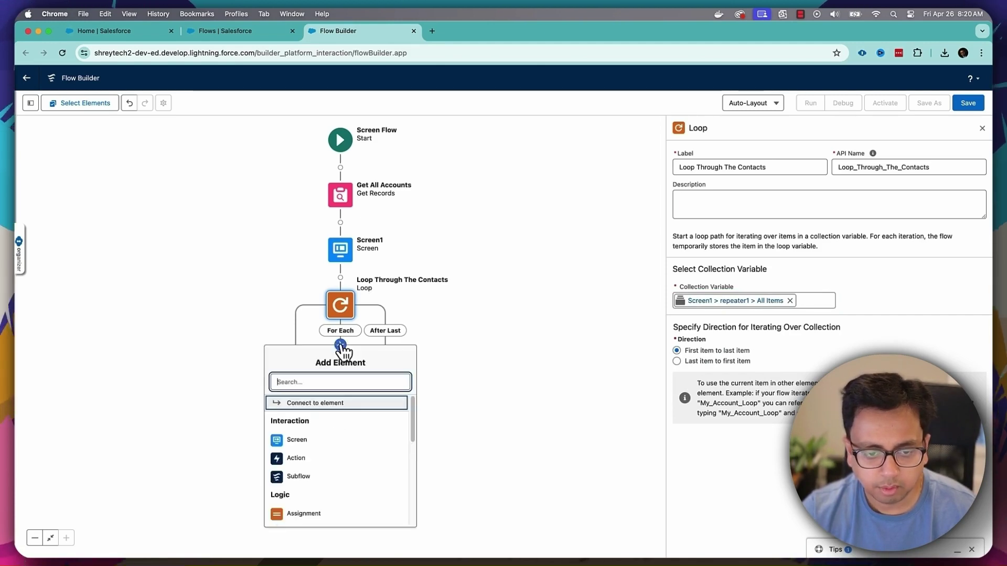
- Add an Assignment in the loop labelled 'Create Single Contact' and start a new resource for its variable
type("ass")
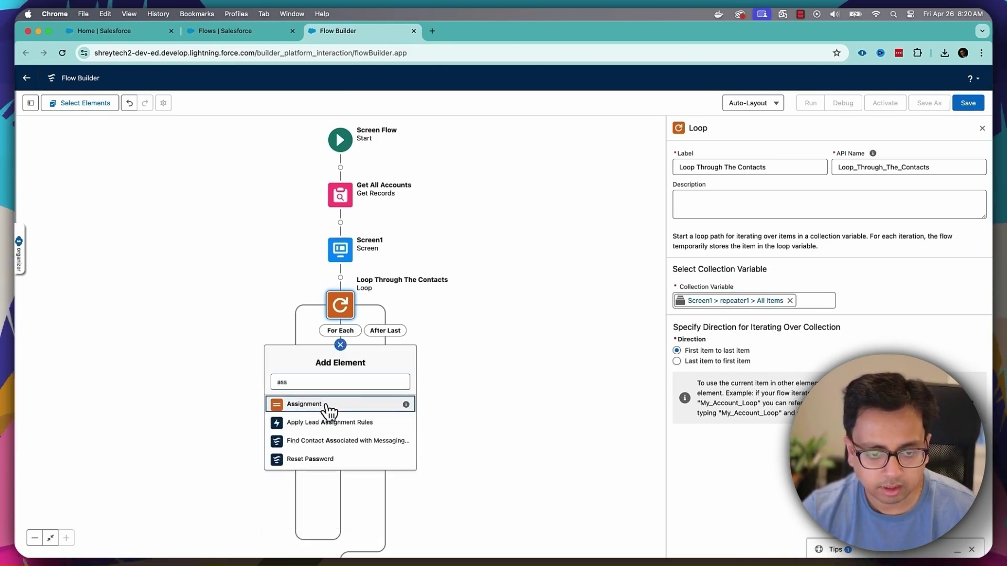
left_click(304, 405)
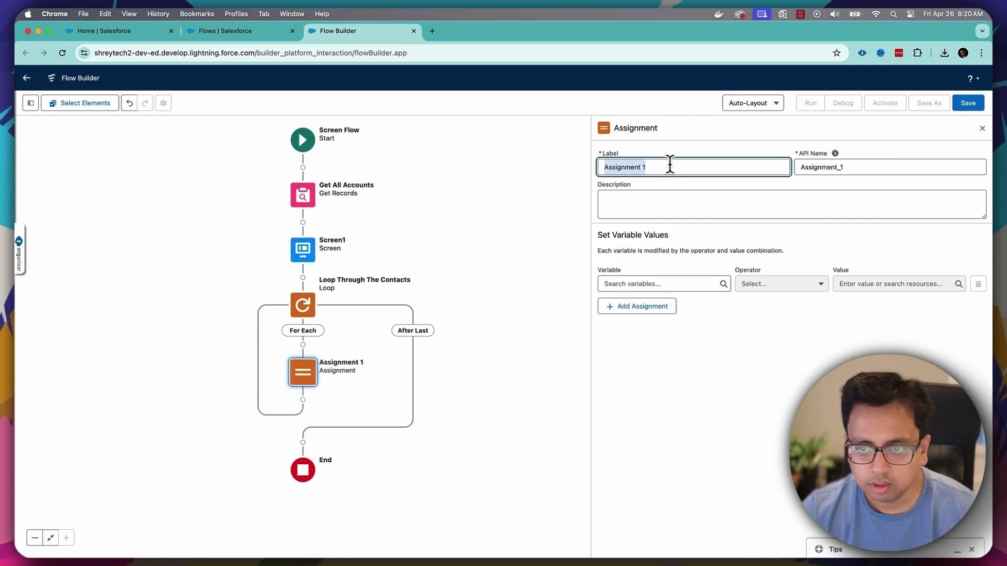
left_click_drag(666, 164, 565, 169)
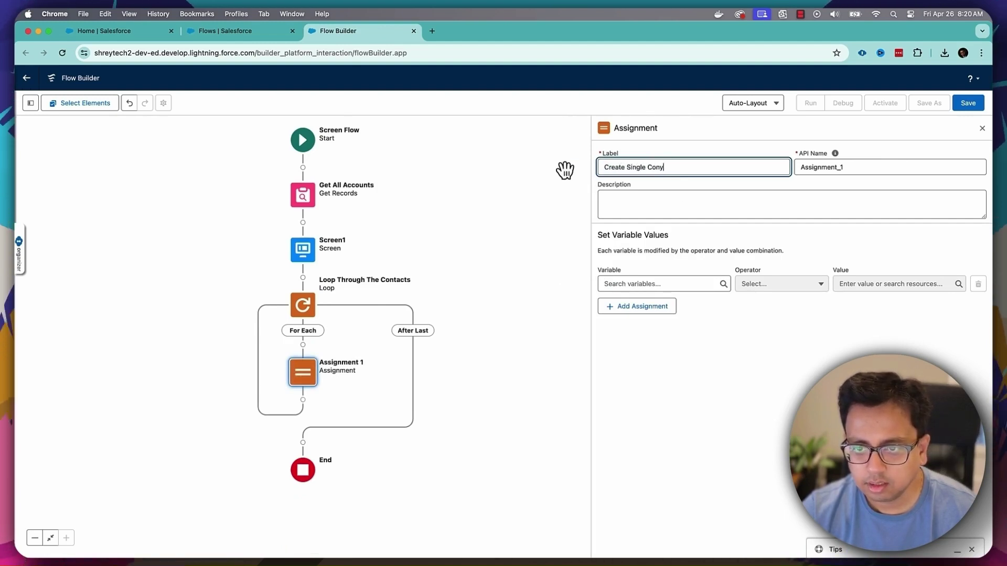
type("Create Single Contac")
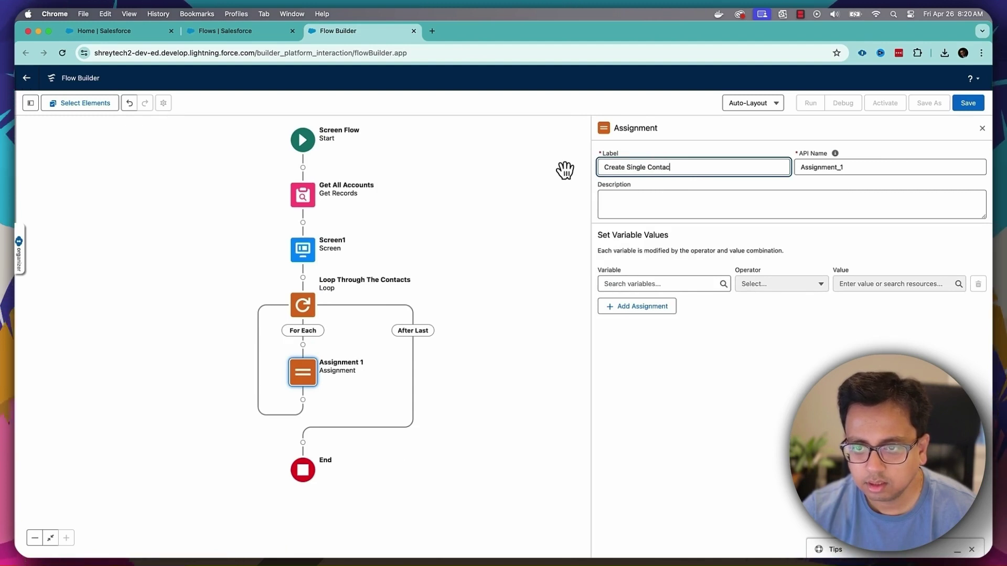
type("t")
key("Tab")
key("Tab")
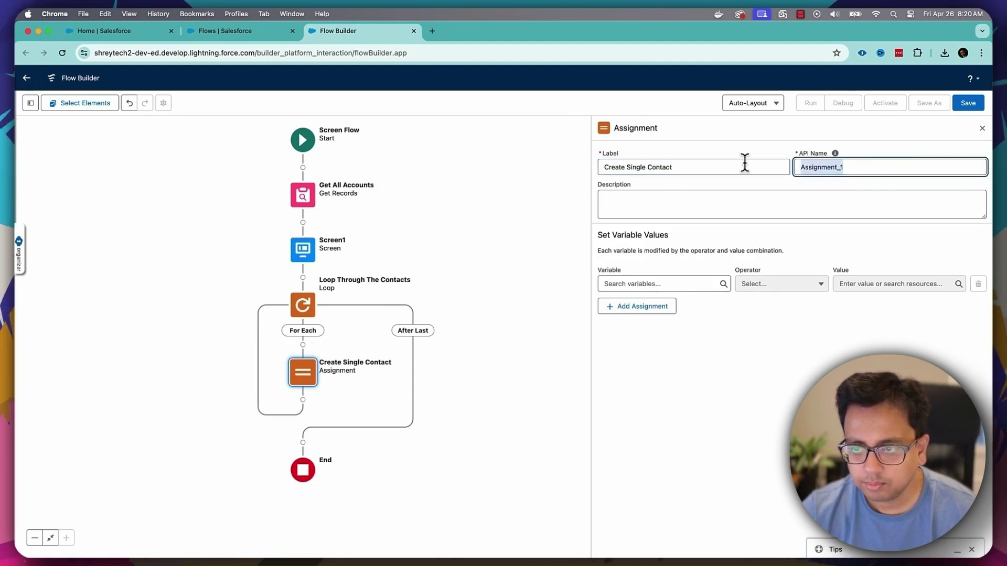
left_click(729, 165)
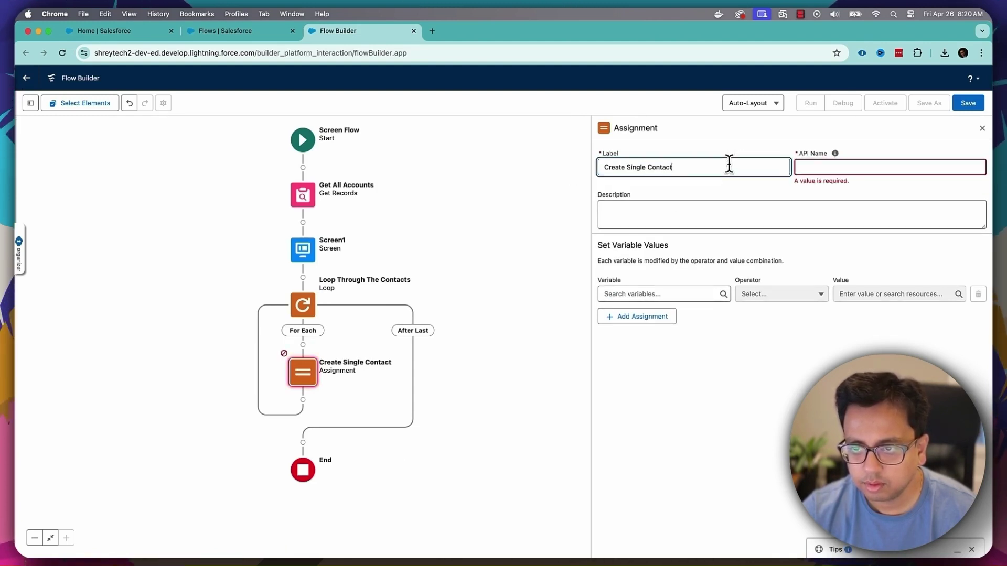
key("Tab")
left_click(671, 284)
left_click(662, 304)
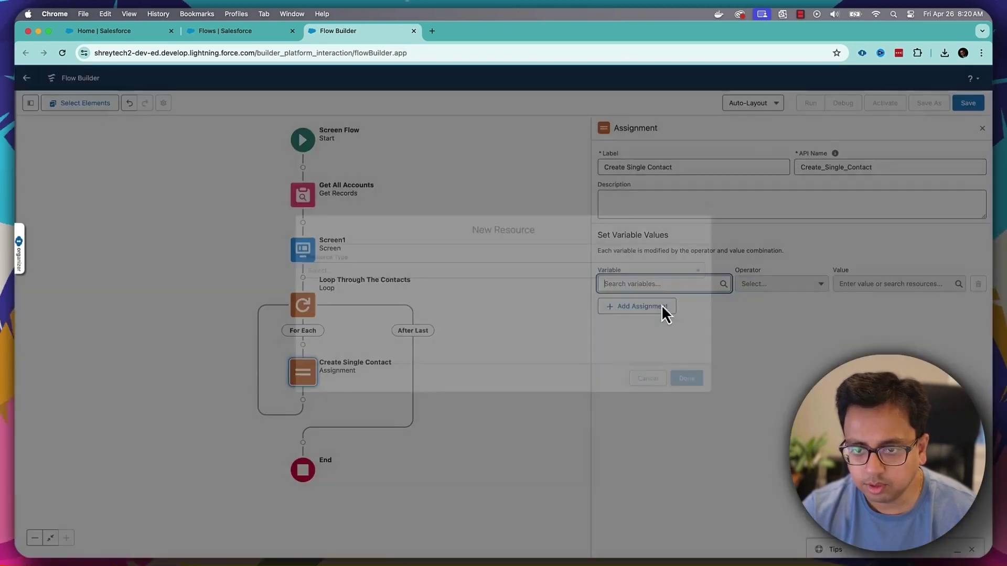
- Create variable singleContact with data type Record and object Contact
left_click(459, 270)
left_click(412, 288)
left_click(361, 289)
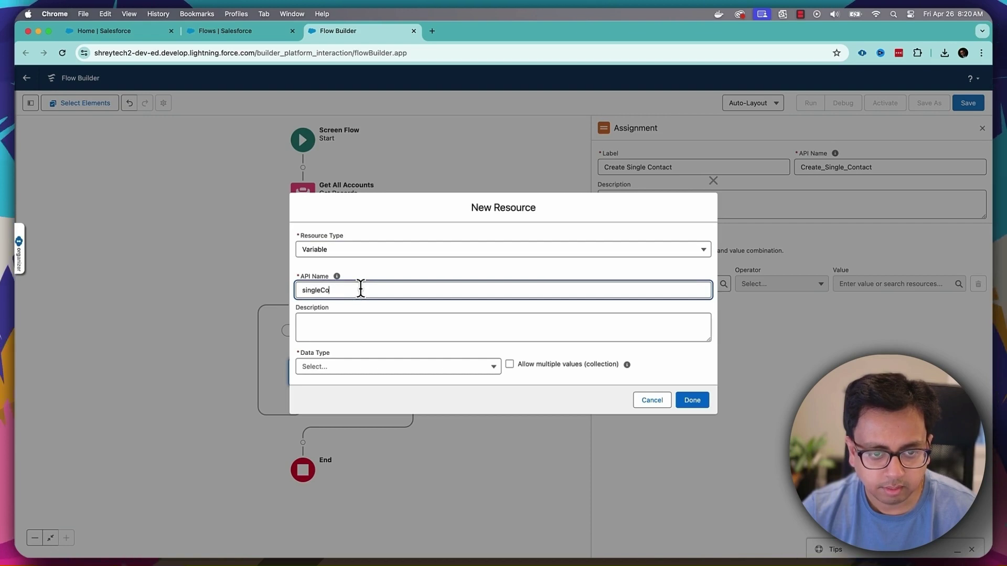
type("singleContact")
key("Tab")
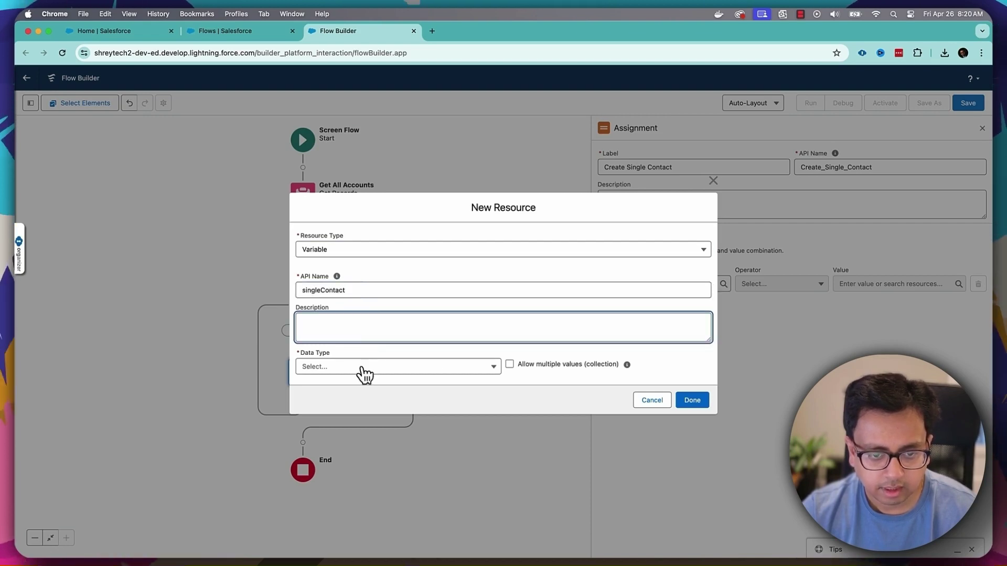
left_click(360, 367)
left_click(361, 206)
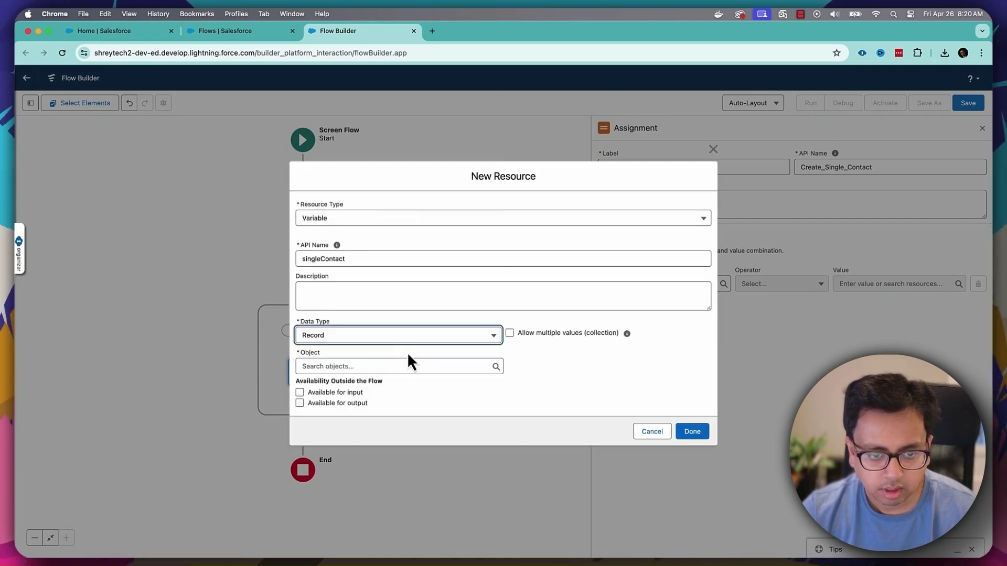
left_click(371, 366)
type("Contact")
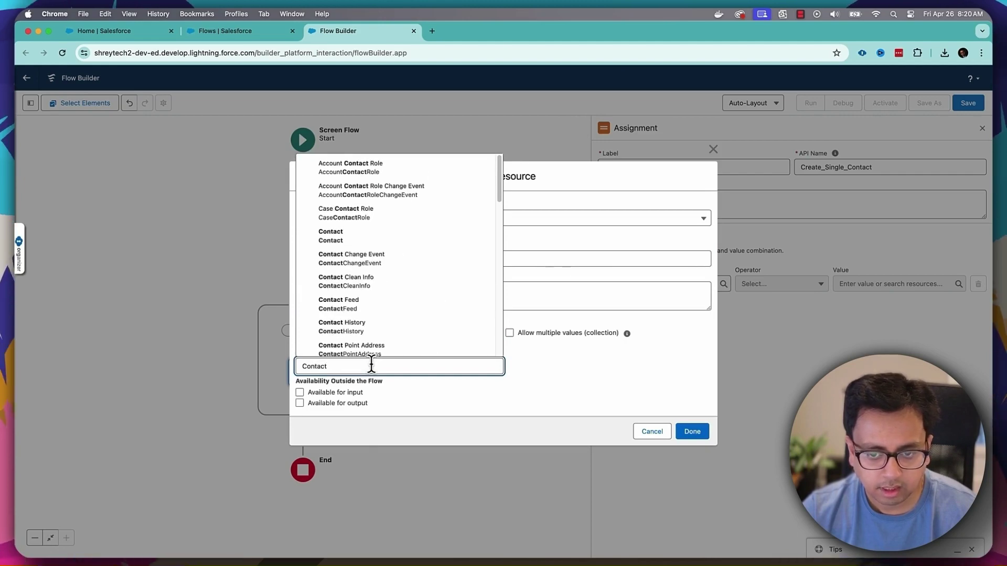
left_click(371, 237)
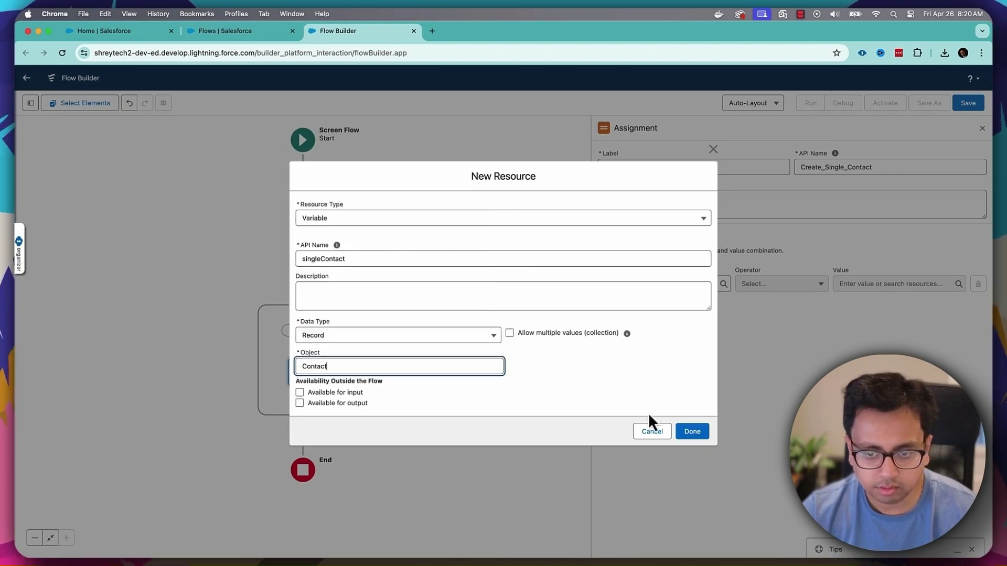
left_click(692, 432)
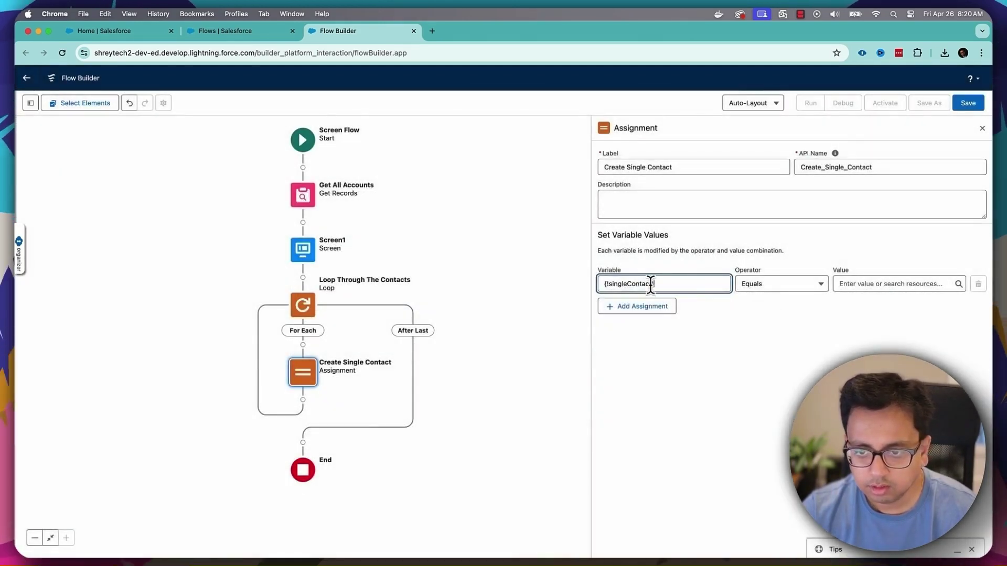
- Set the first row's variable to singleContact's First Name, discarding a mistaken repeater value
left_click(650, 284)
type(".fir")
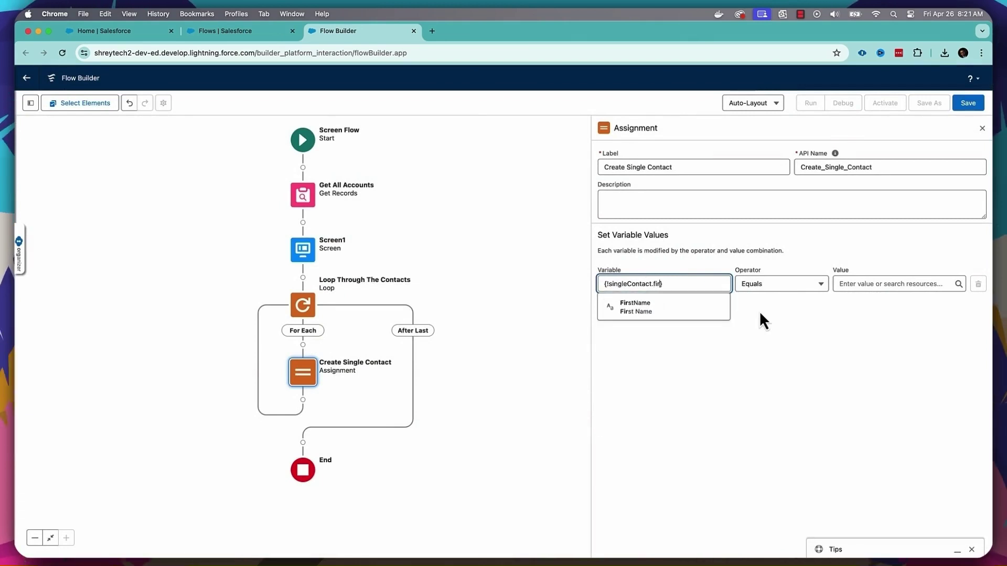
left_click(636, 307)
left_click(872, 284)
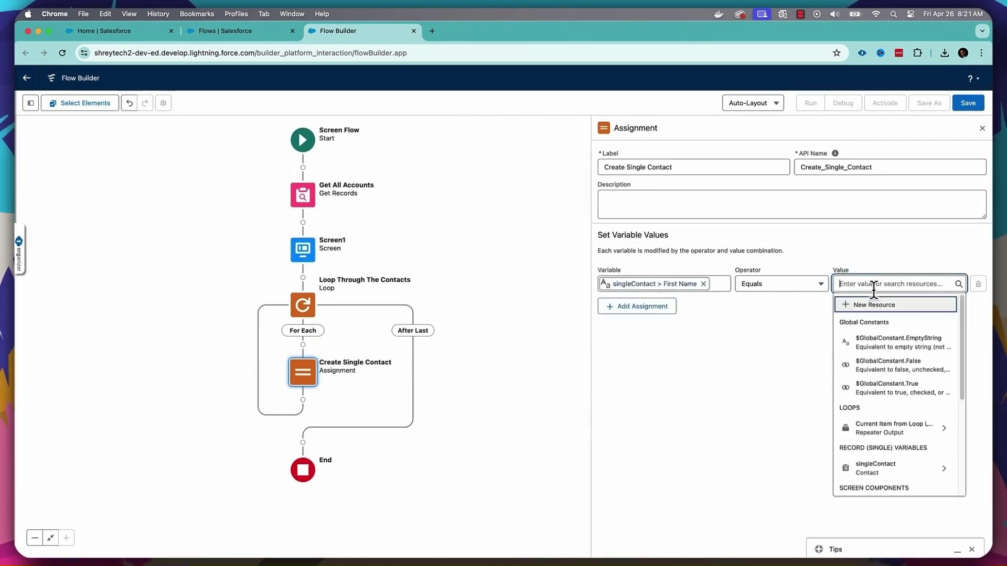
scroll(884, 395, "down", 2)
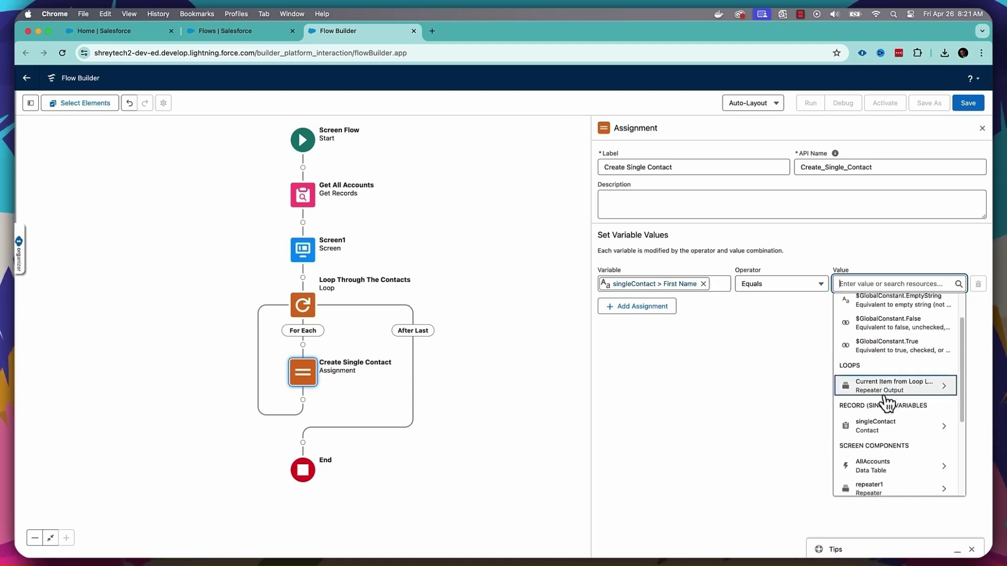
scroll(886, 403, "down", 4)
left_click(886, 365)
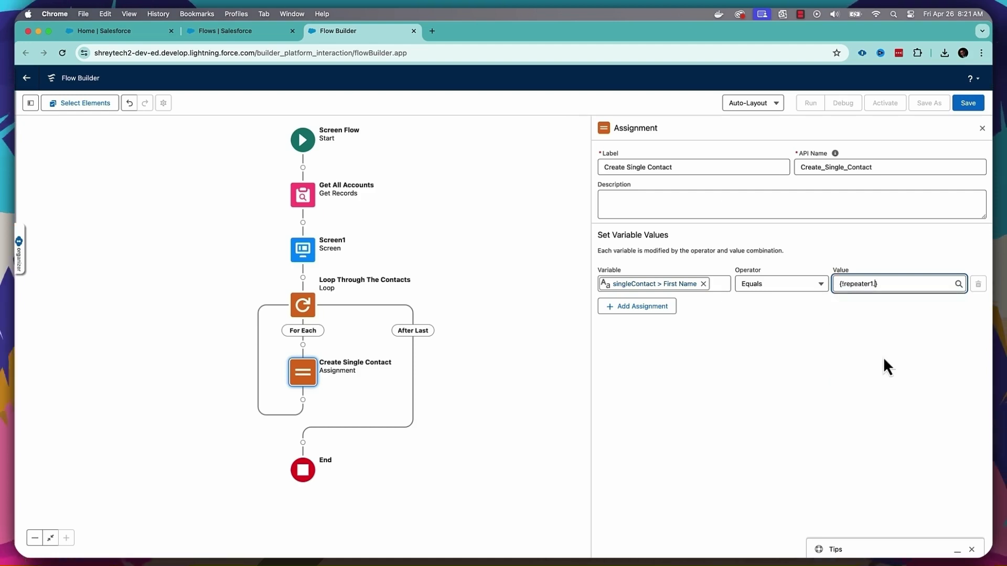
left_click_drag(880, 292, 778, 286)
key("BackSpace")
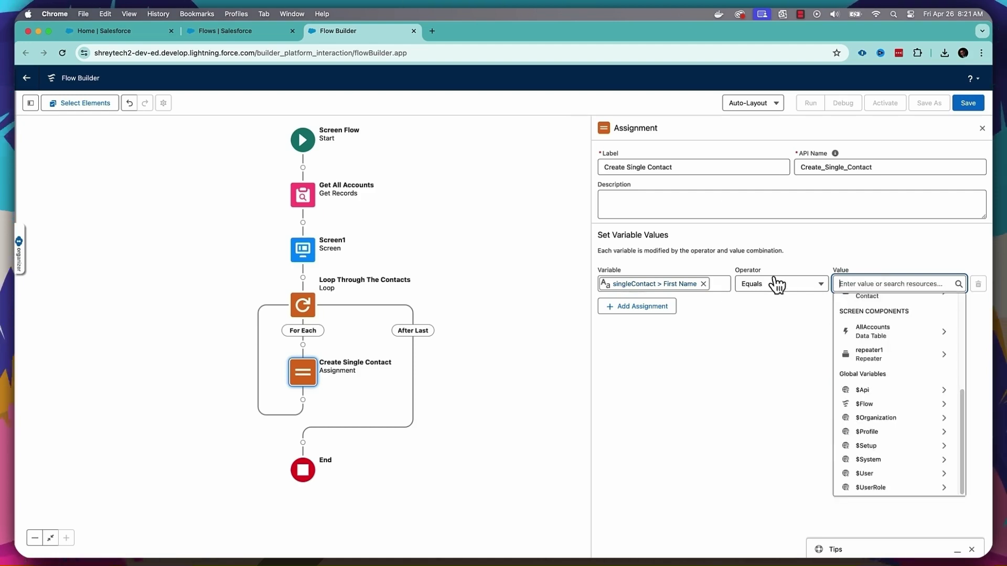
- Set its value to the current loop item's First_Name and add a second assignment row
scroll(868, 357, "up", 5)
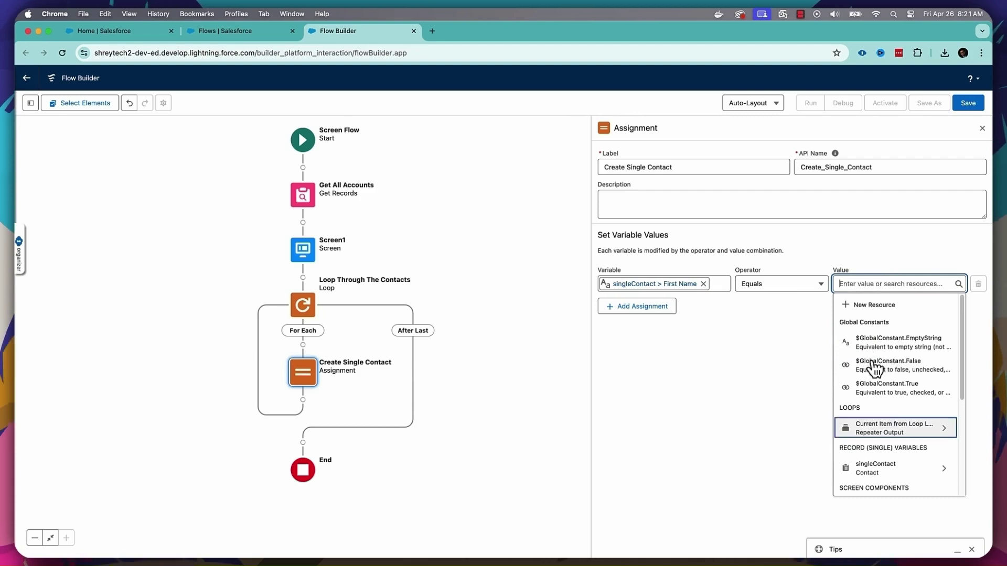
left_click(885, 427)
left_click(874, 333)
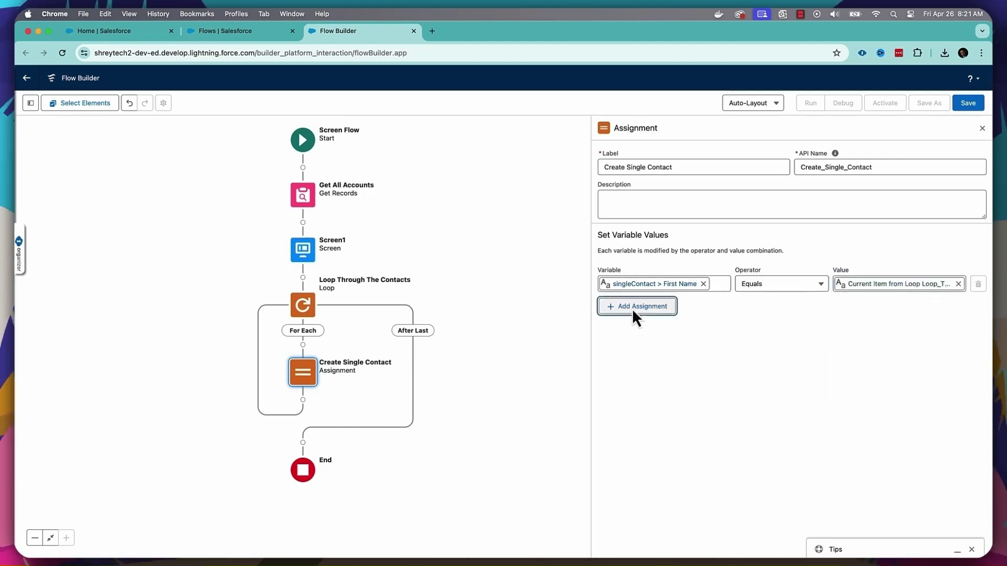
left_click(635, 306)
left_click(626, 317)
- Set singleContact's Last Name to the loop item's Last_Name and add a third row
type("singl")
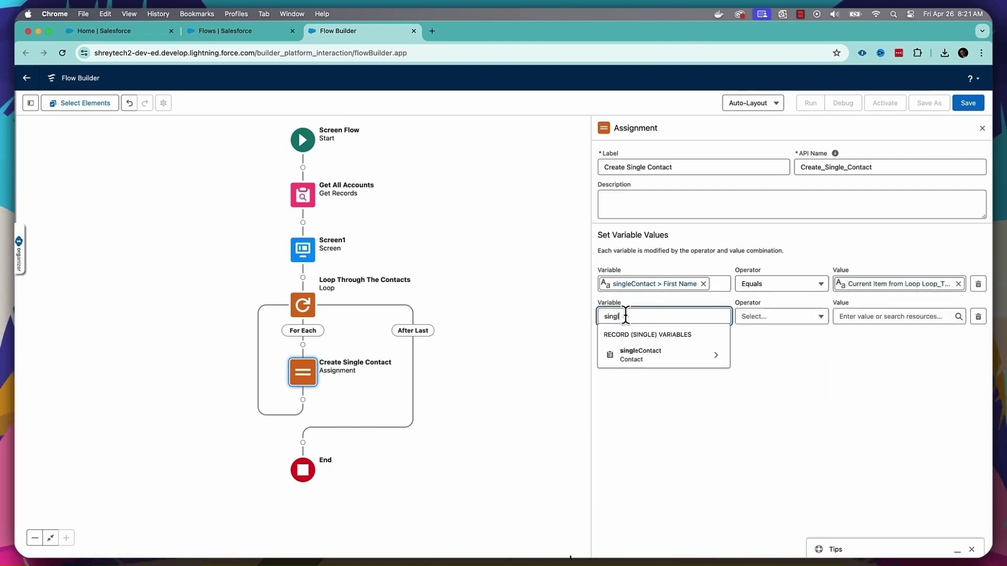
left_click(645, 355)
type("last")
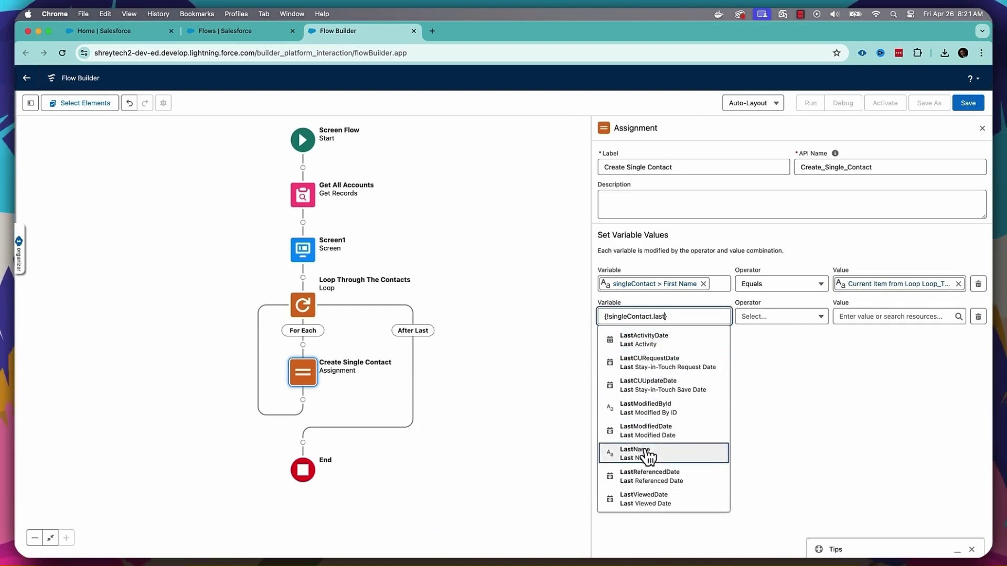
left_click(652, 452)
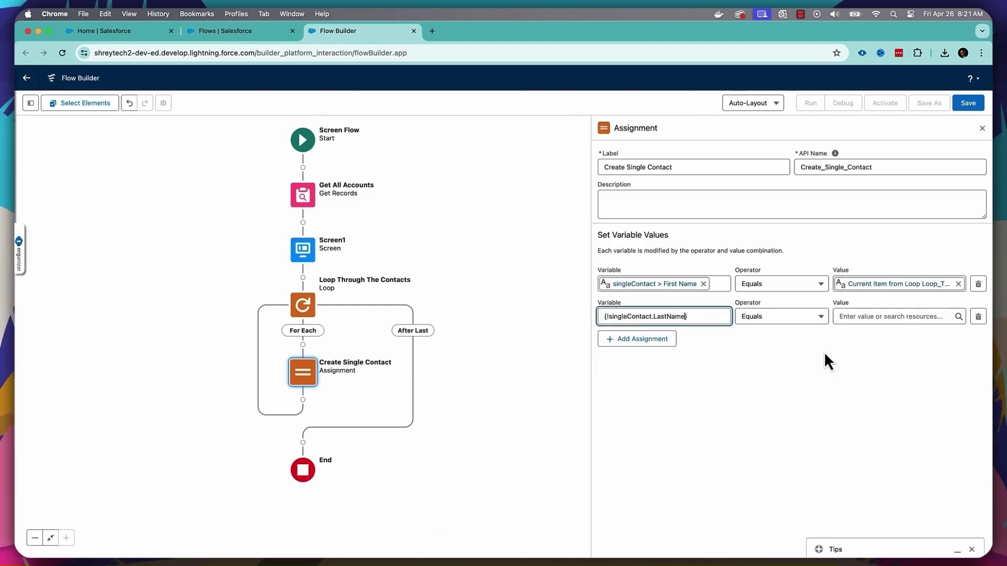
left_click(875, 316)
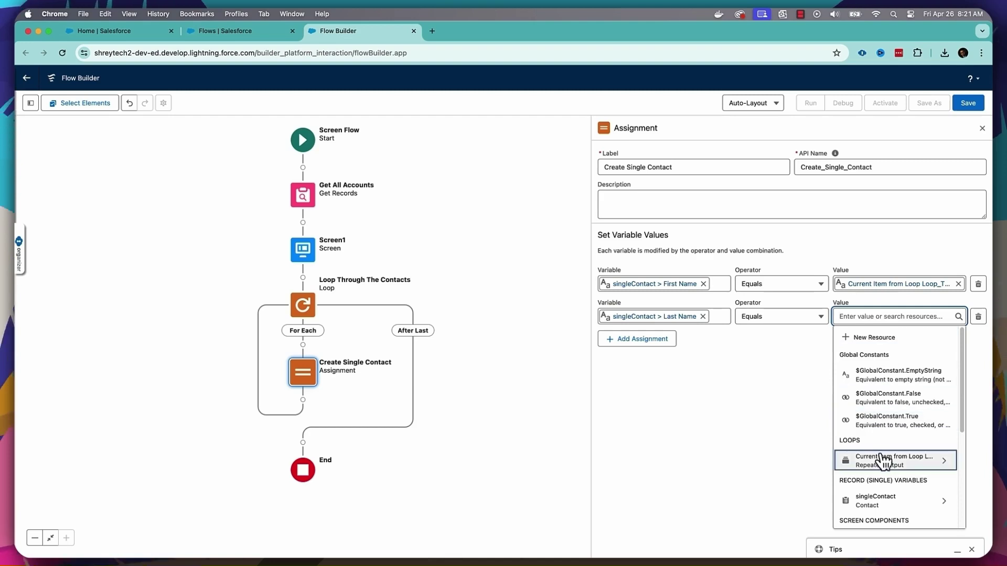
left_click(885, 462)
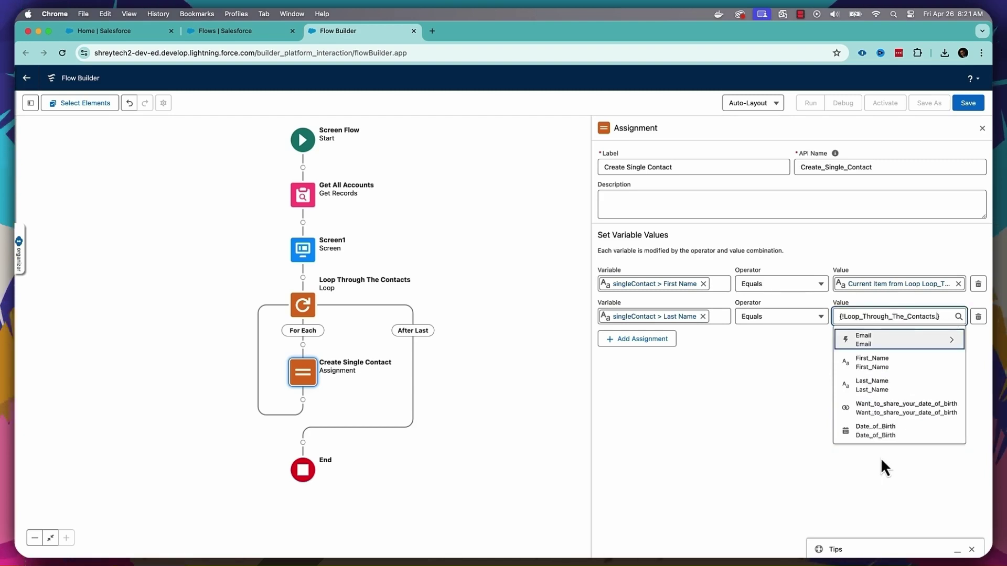
left_click(883, 391)
left_click(641, 339)
left_click(640, 348)
- Set singleContact's Email to the loop item's Email value and add a fourth row
type("sing")
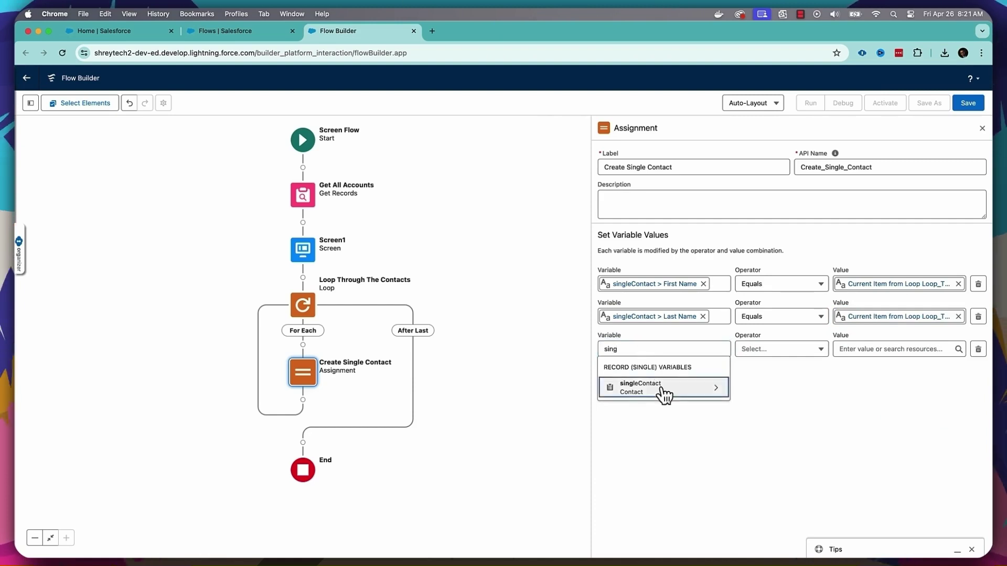
left_click(664, 388)
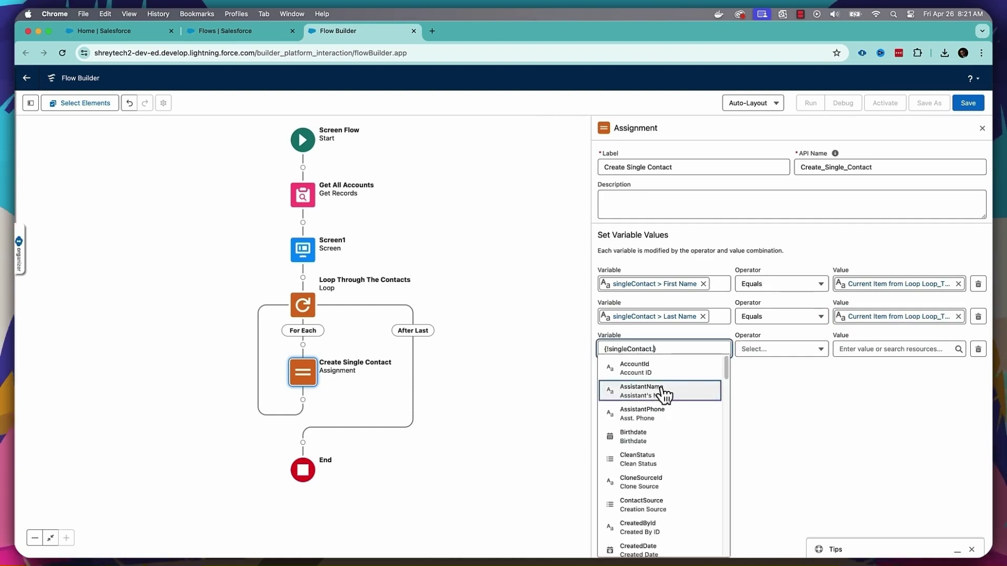
type("em")
left_click(657, 373)
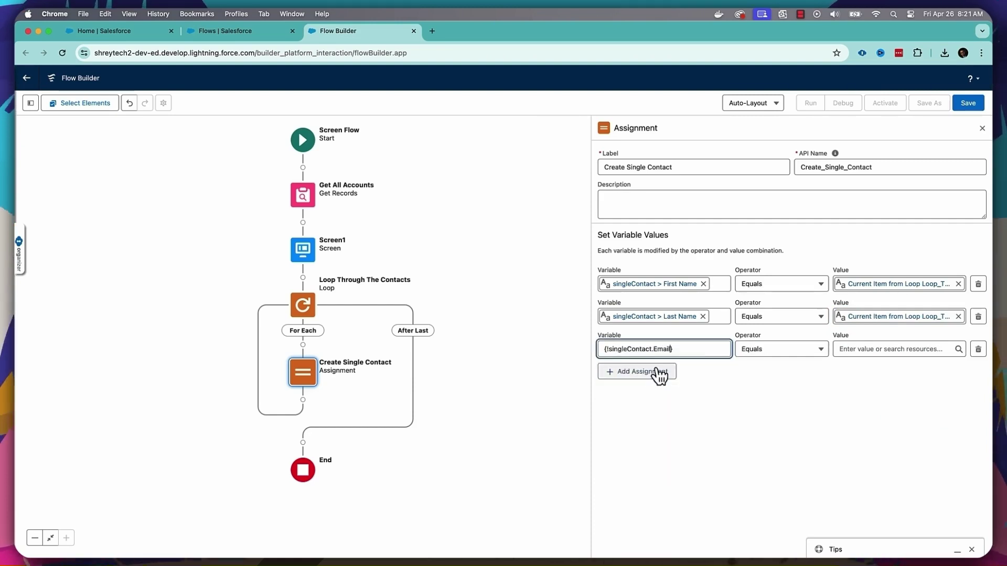
left_click(889, 349)
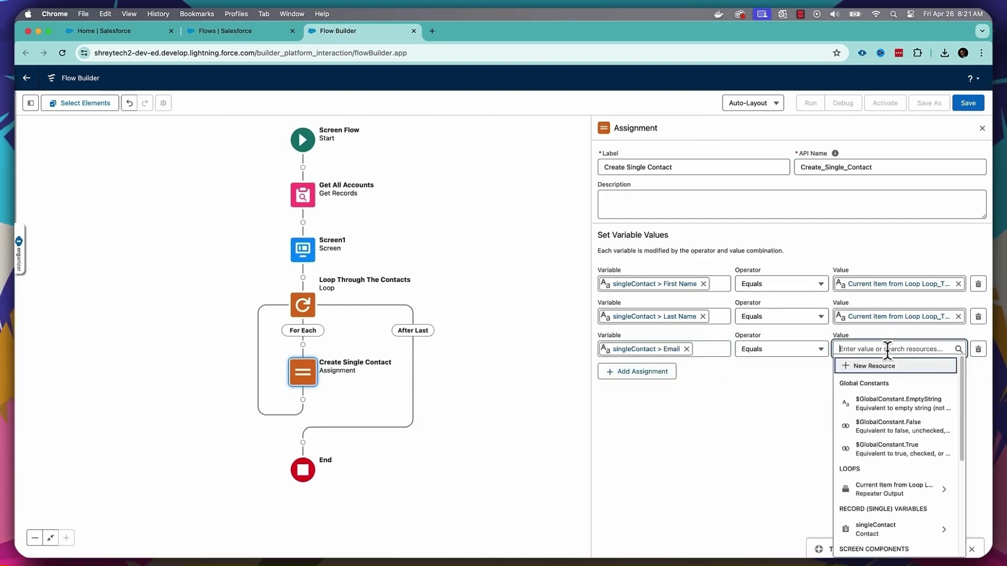
left_click(896, 479)
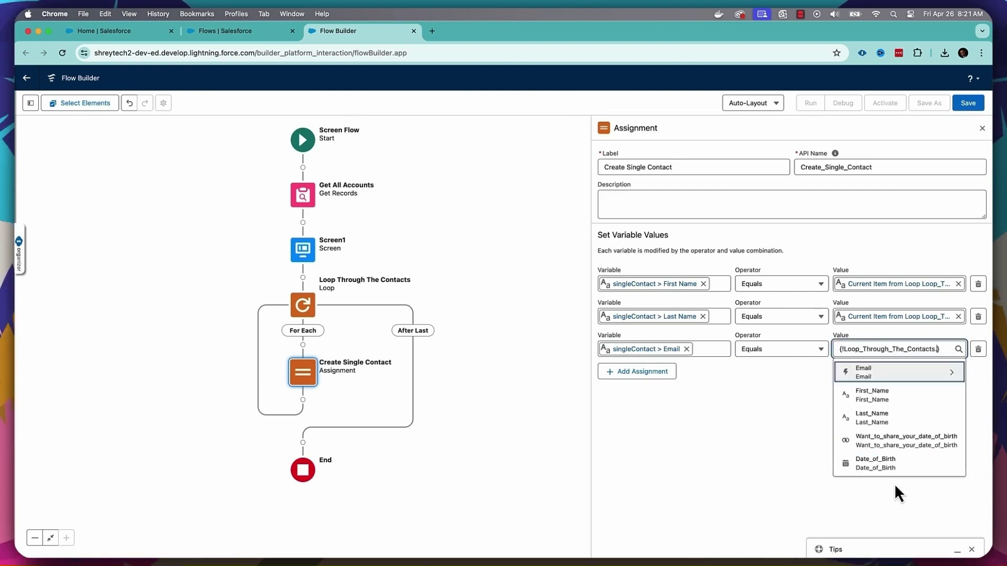
left_click(879, 373)
left_click(872, 332)
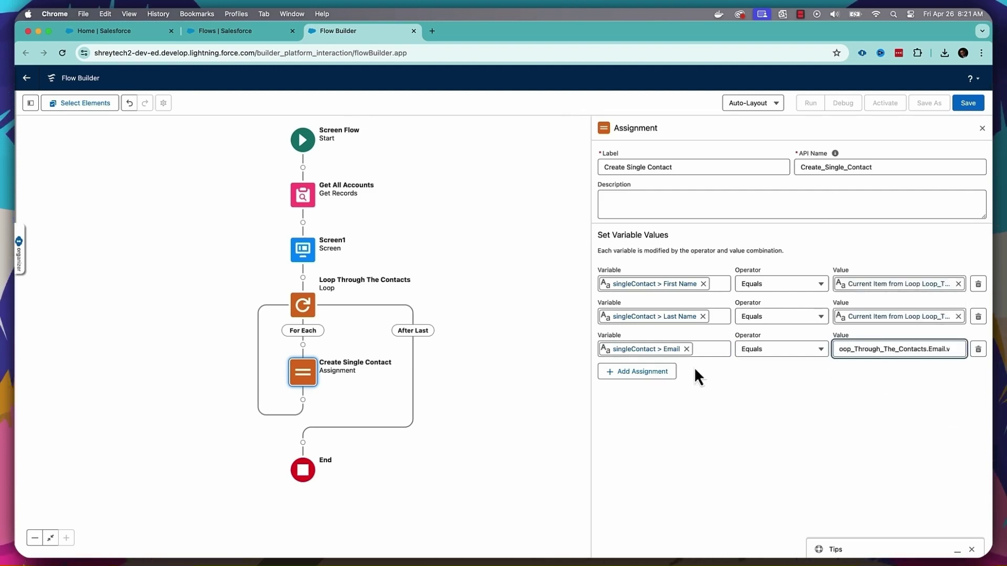
left_click(637, 371)
left_click(635, 380)
- In the fourth row, set singleContact's Account ID to AllAccounts > First Selected Row > Id
type("sin")
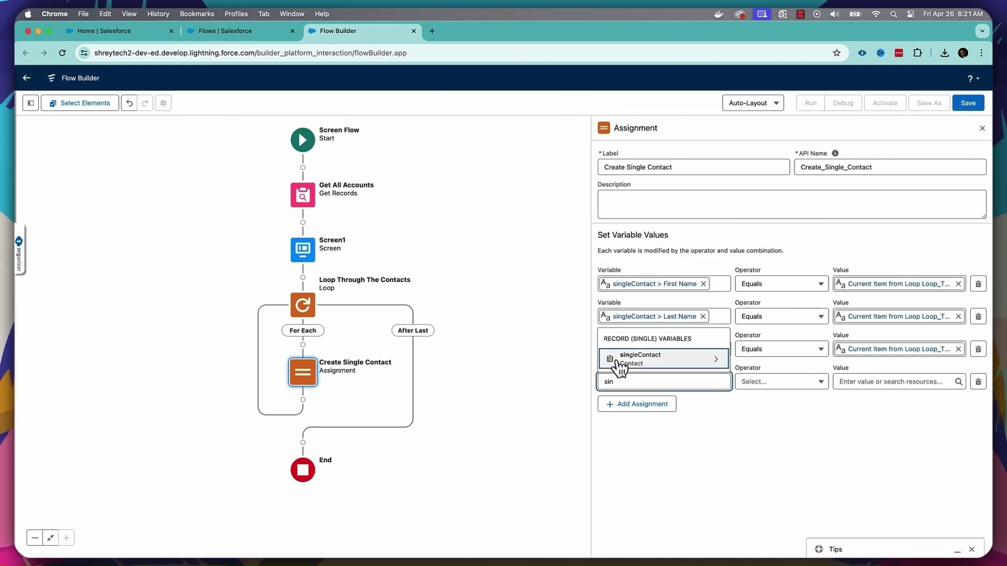
left_click(637, 358)
left_click(635, 182)
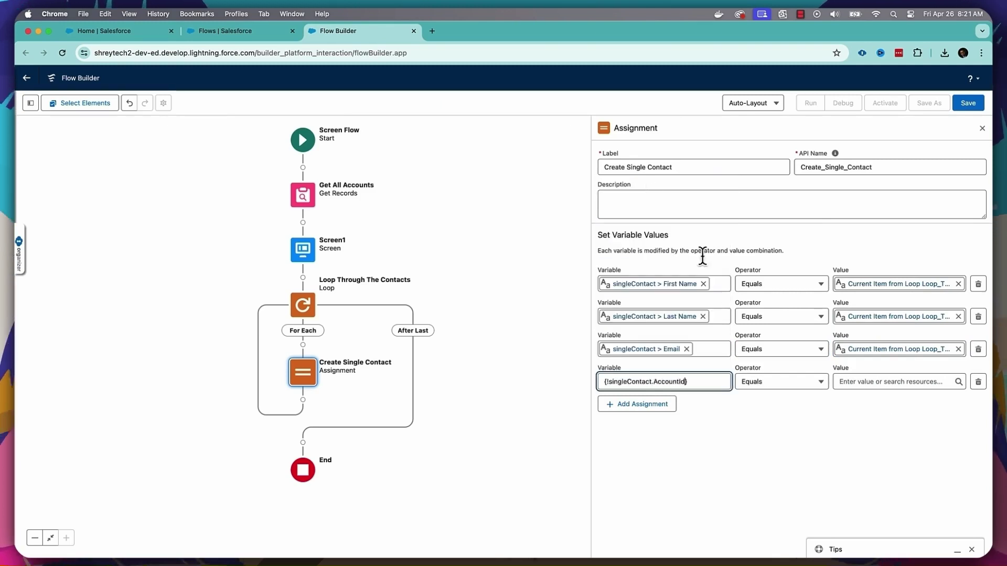
left_click(874, 382)
scroll(947, 278, "down", 3)
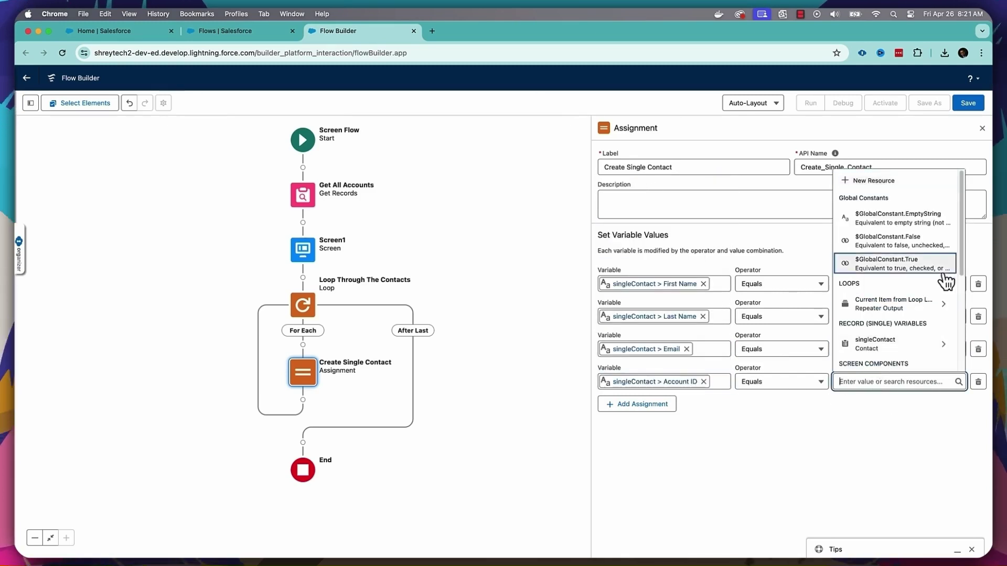
left_click(917, 314)
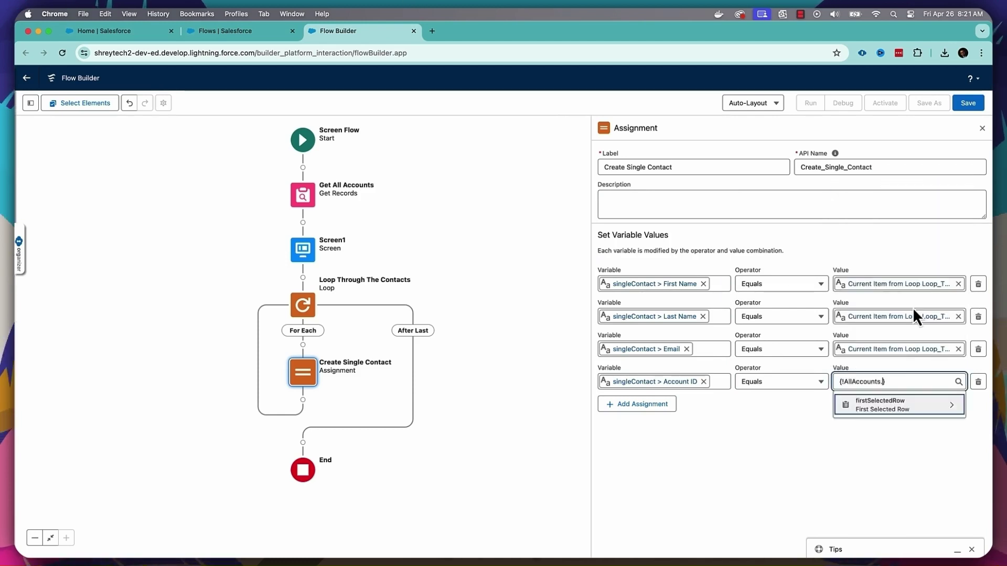
left_click(890, 406)
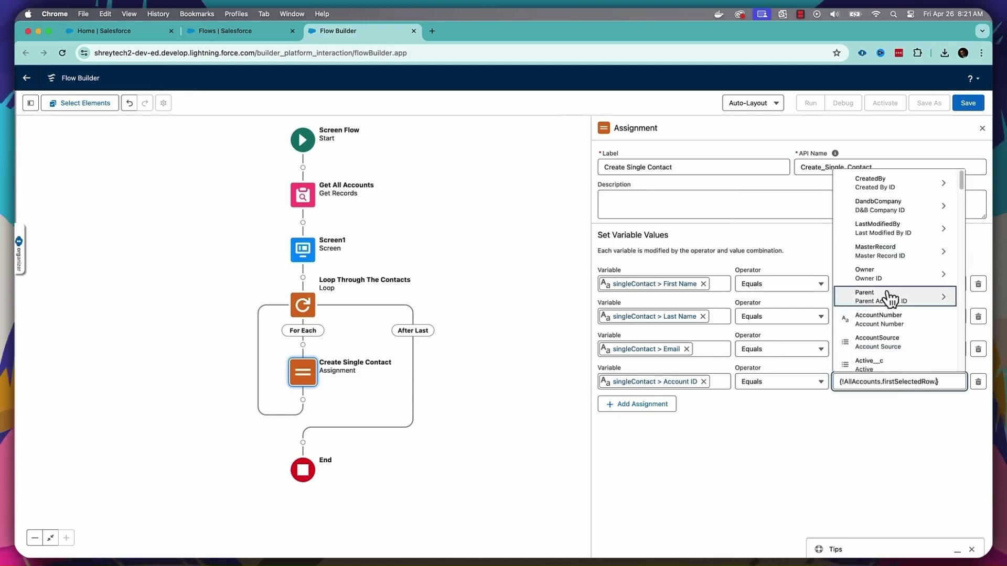
scroll(889, 294, "down", 3)
type("Id")
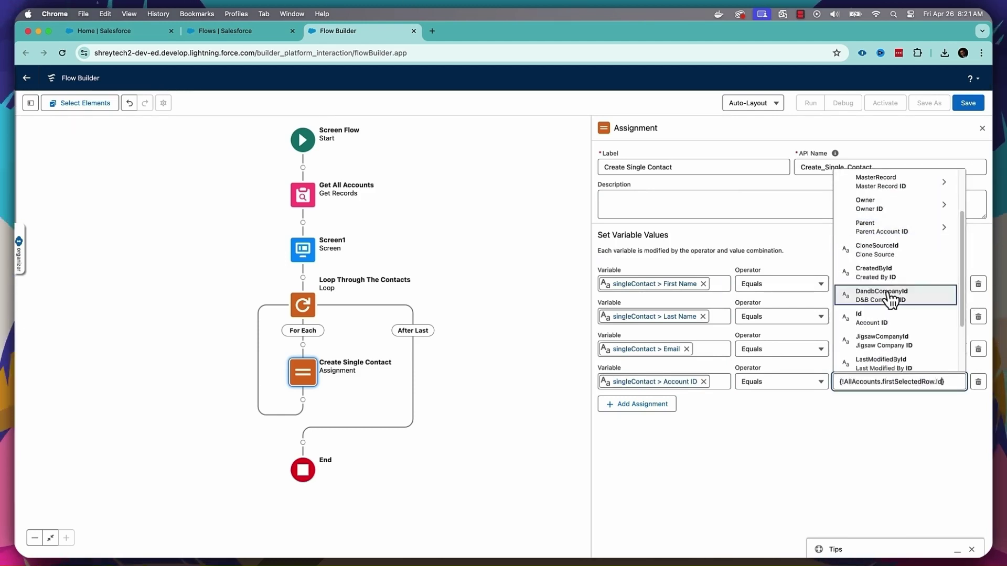
left_click(886, 322)
left_click(862, 424)
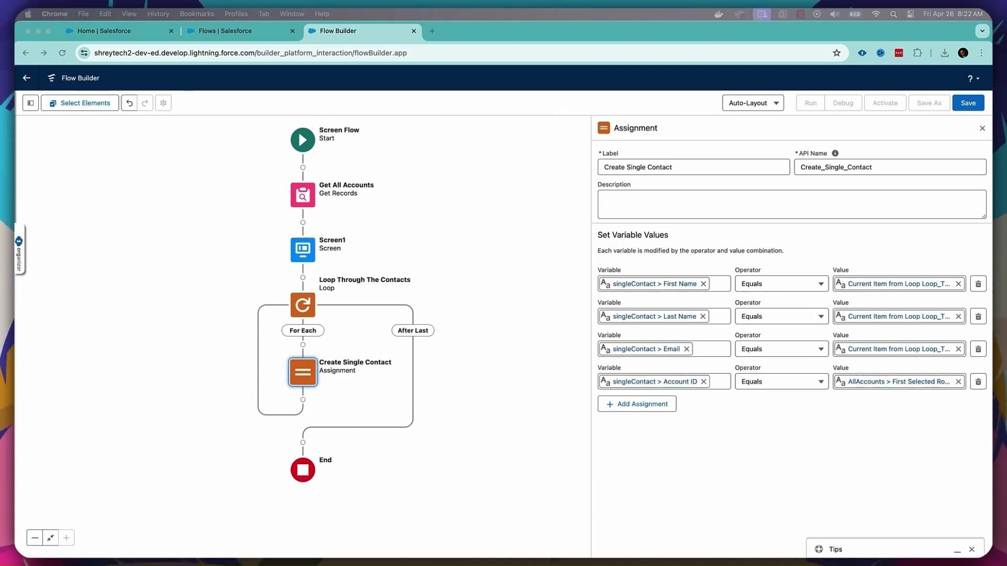
- Insert a Decision after Create Single Contact labelled 'Check for Date Of Birth'
left_click(303, 400)
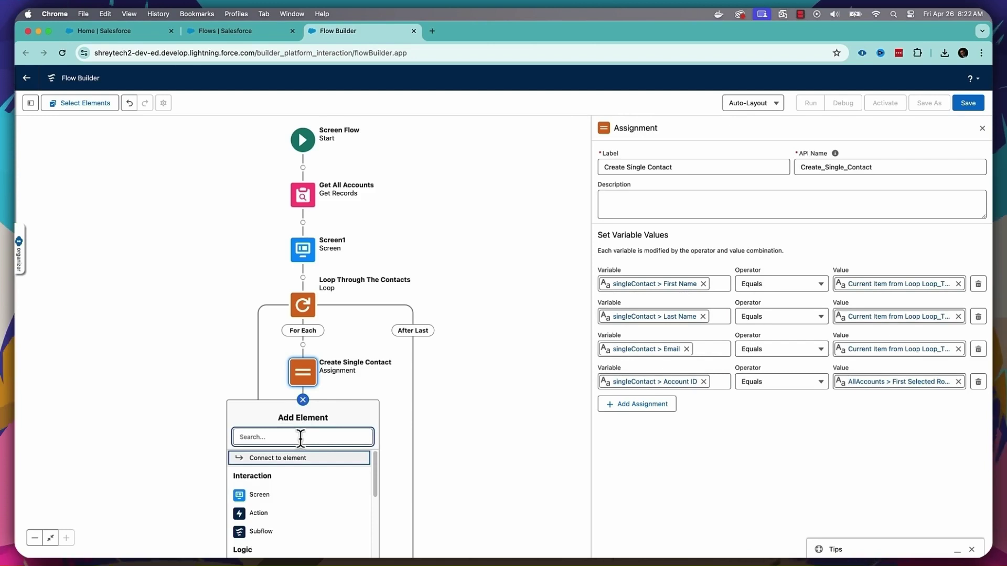
scroll(307, 501, "down", 1)
scroll(308, 499, "down", 3)
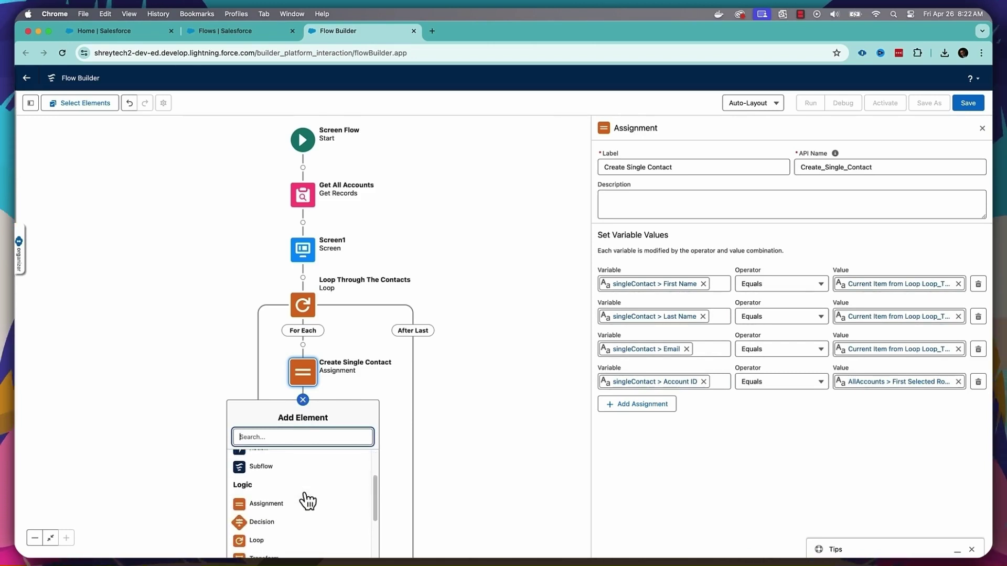
left_click(288, 519)
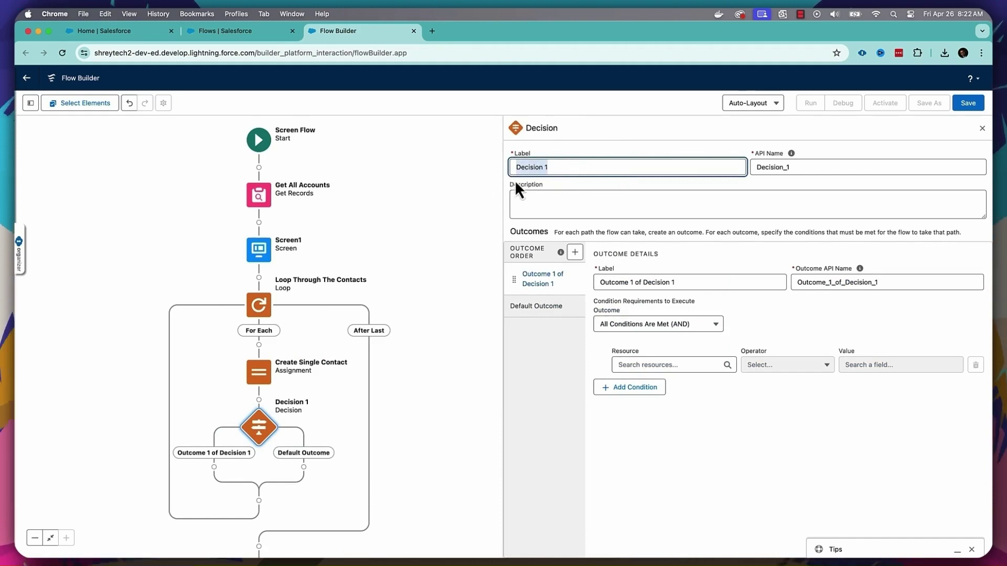
key("BackSpace")
key("Tab")
key("BackSpace")
left_click(621, 168)
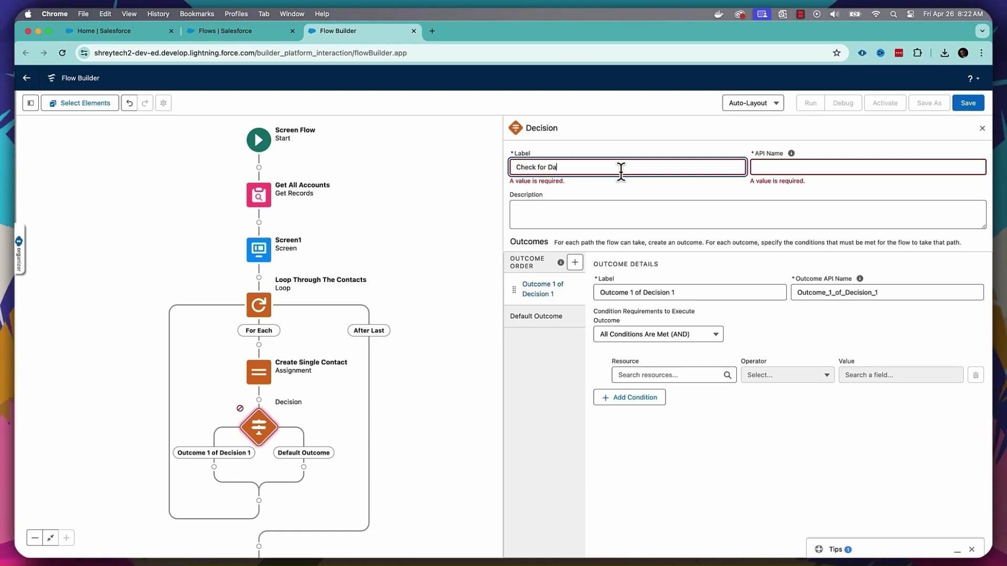
type("Check for Date Of B")
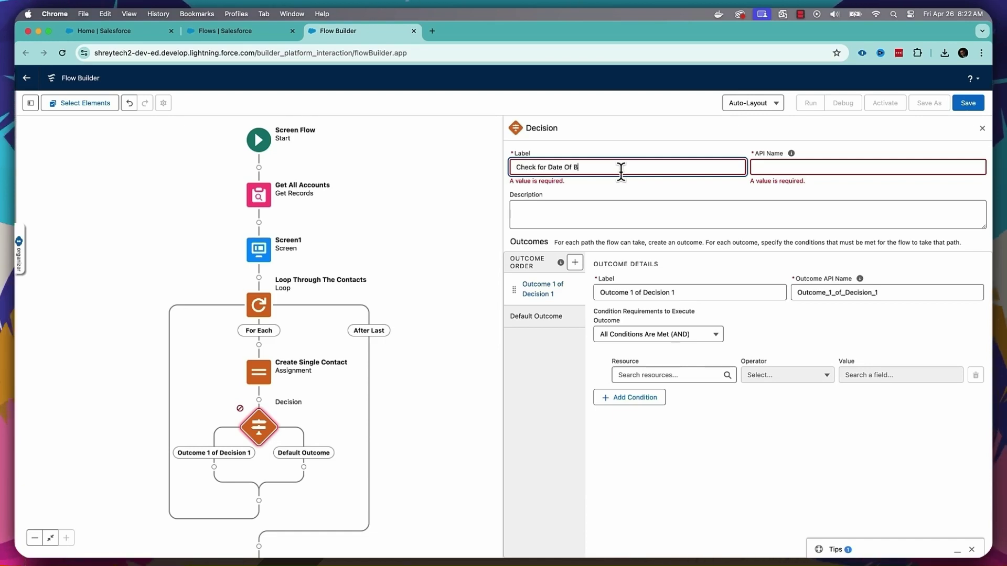
type("irth")
- Name the outcome Yes with condition: loop item's share-date-of-birth answer Equals True
left_click_drag(696, 284, 566, 278)
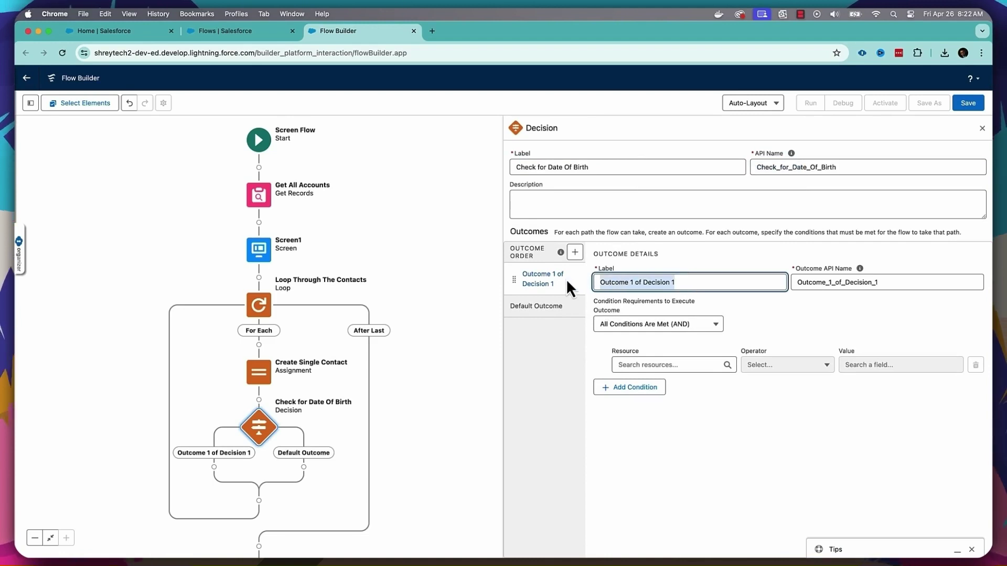
type("Yes")
key("Tab")
key("Tab")
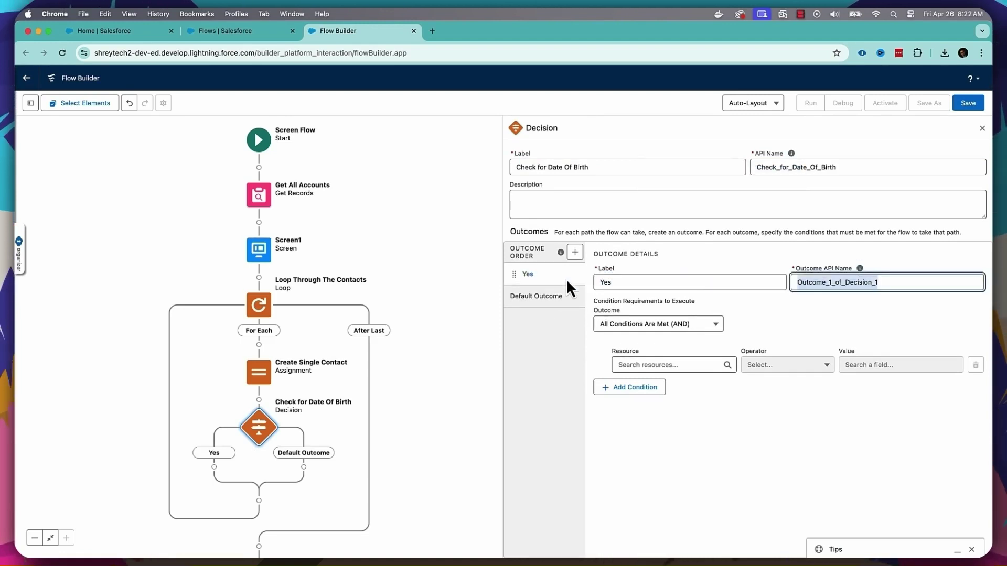
type("Yes")
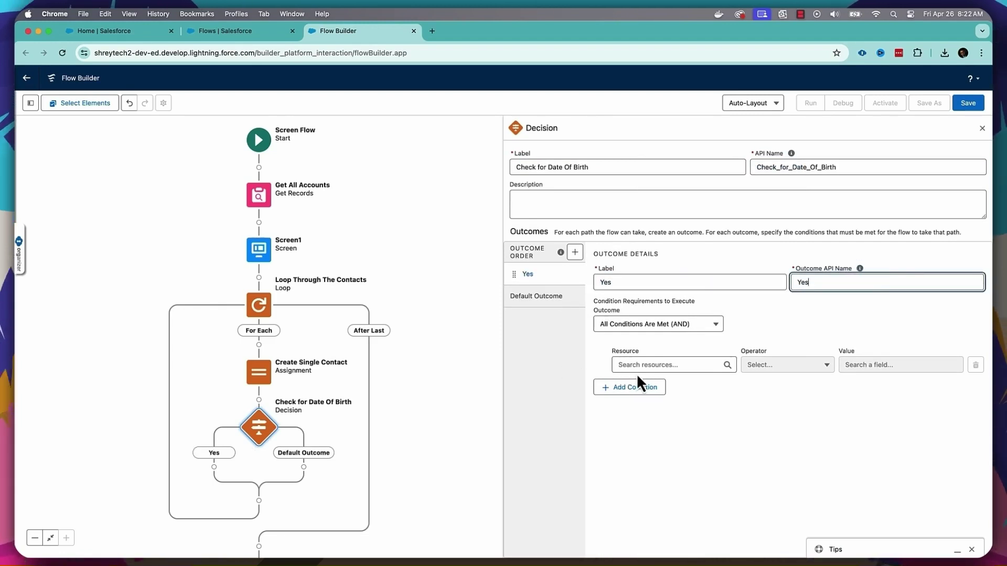
left_click(643, 364)
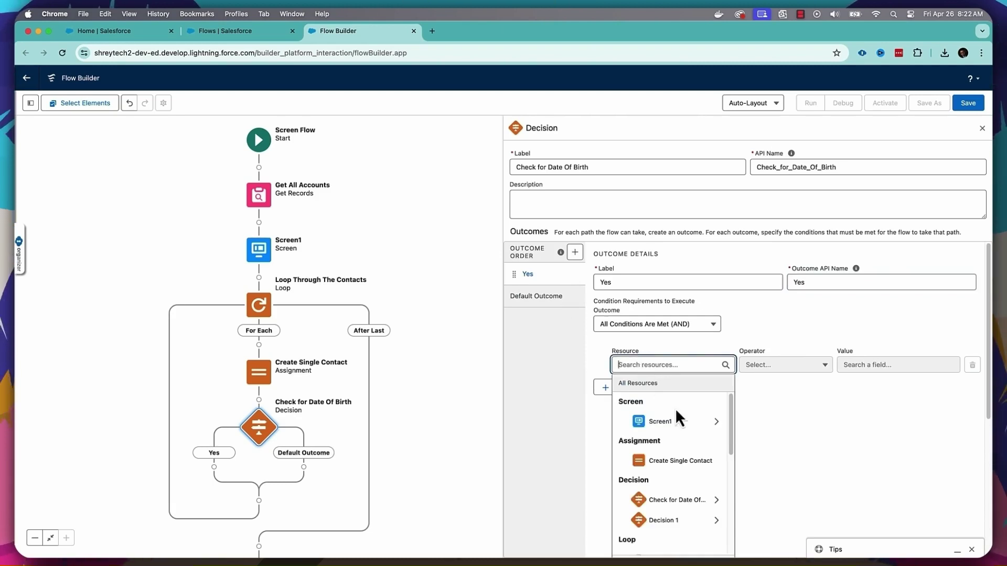
left_click_drag(729, 432, 733, 473)
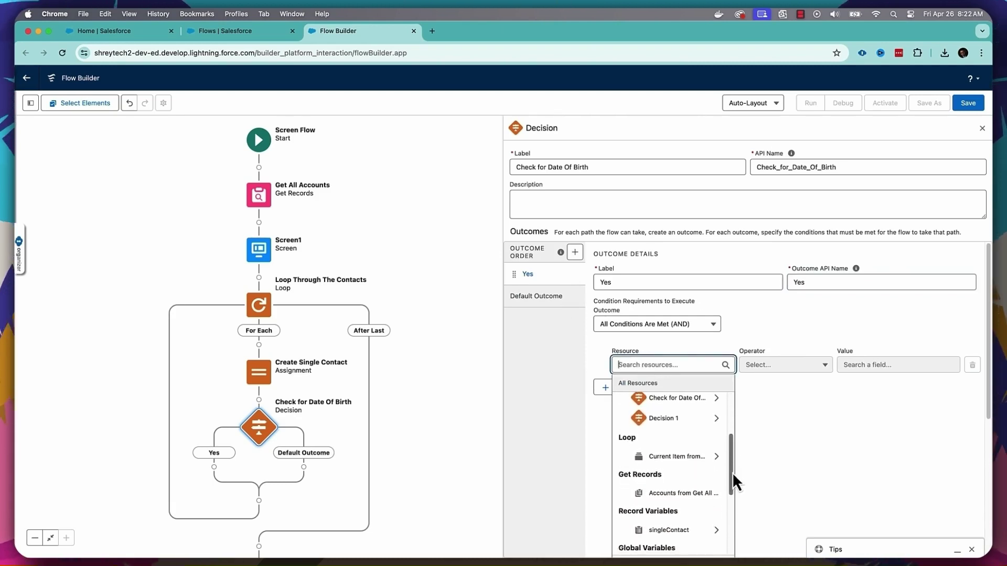
left_click(695, 458)
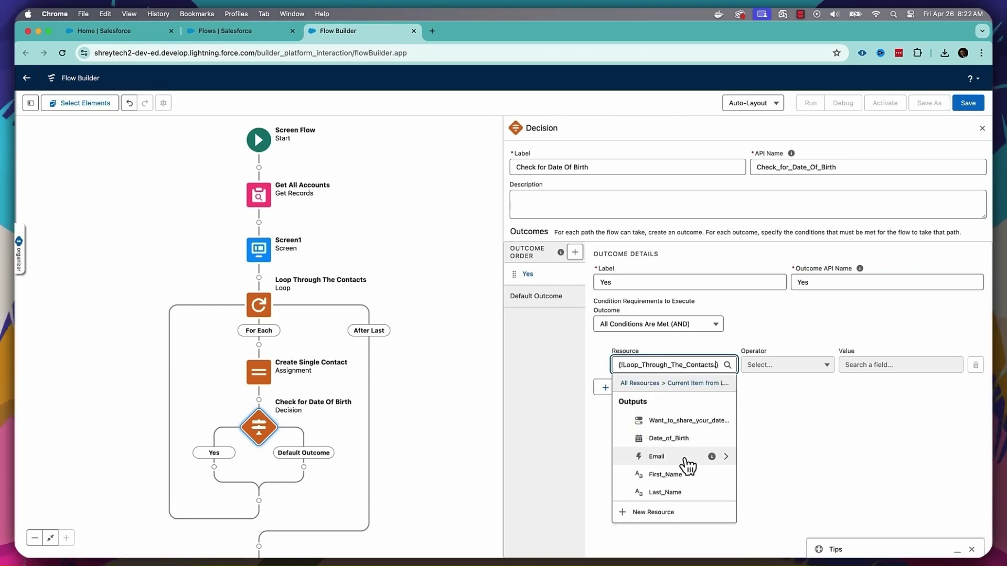
left_click(682, 421)
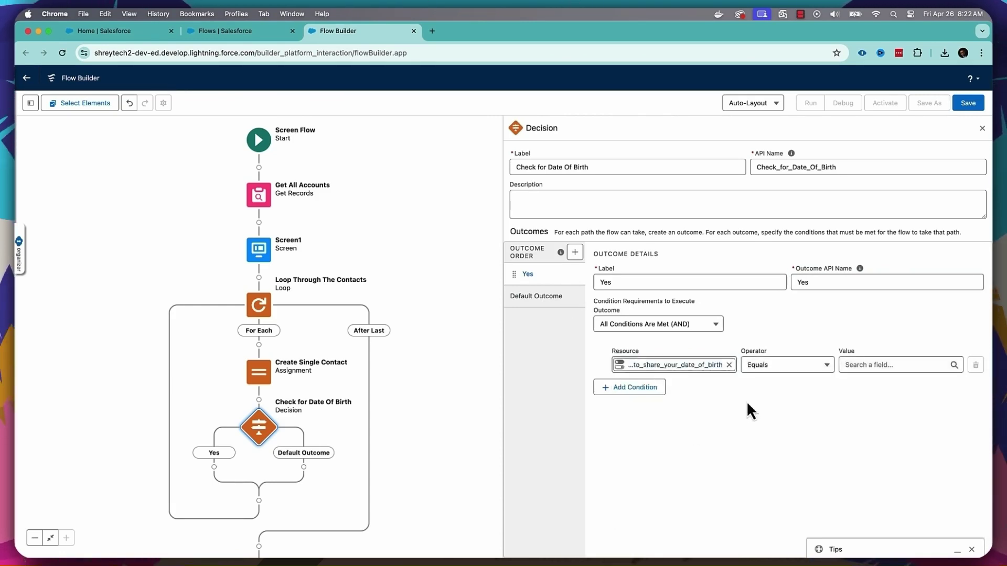
left_click(865, 366)
scroll(886, 441, "down", 5)
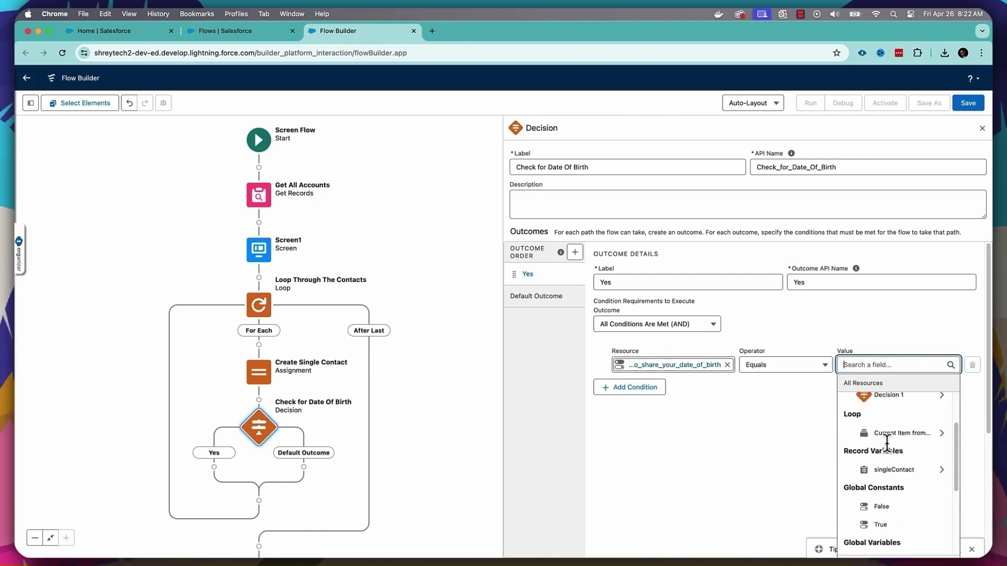
left_click(882, 429)
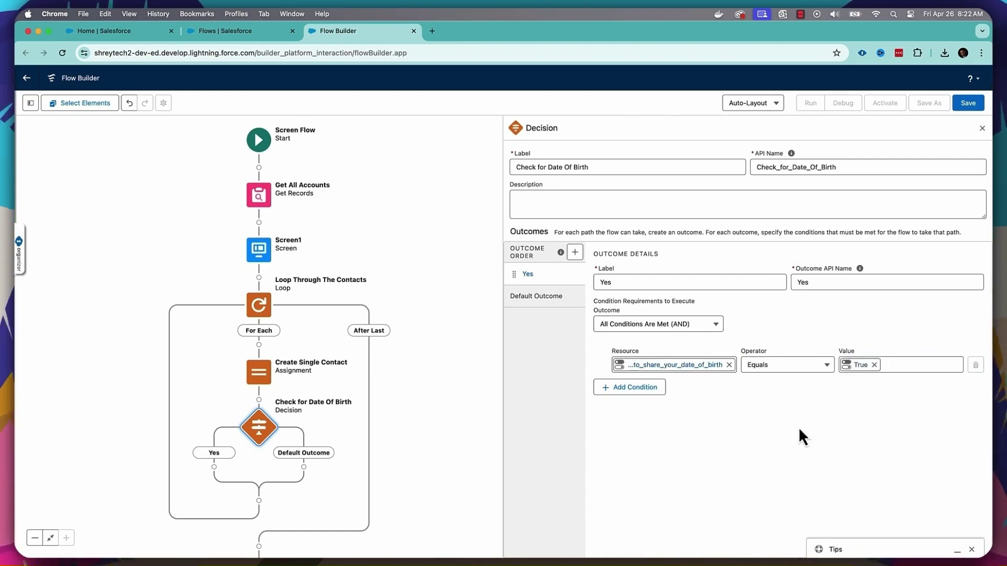
left_click(982, 129)
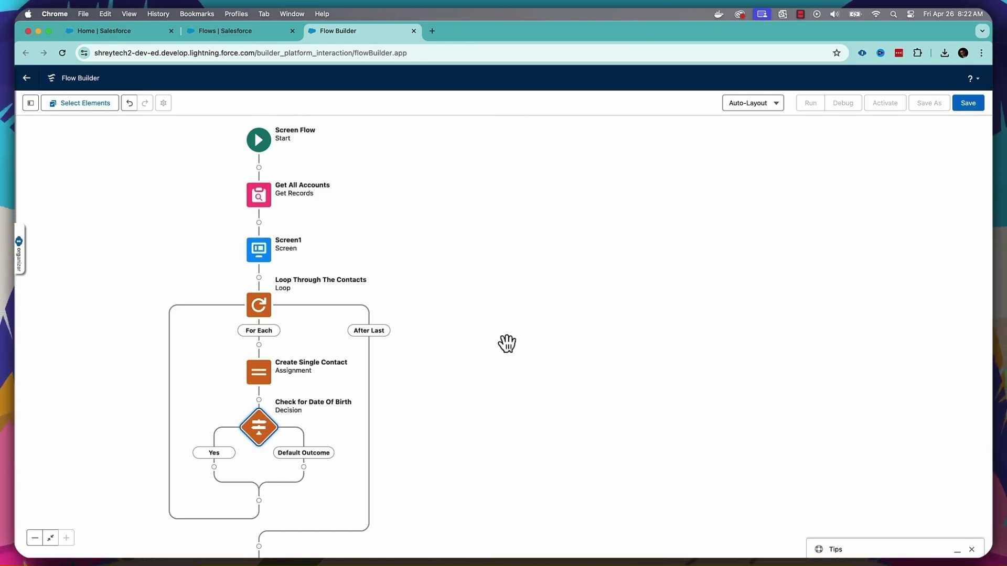
- Pan to the Yes branch of Check for Date Of Birth and list its addable elements
left_click_drag(458, 413, 501, 208)
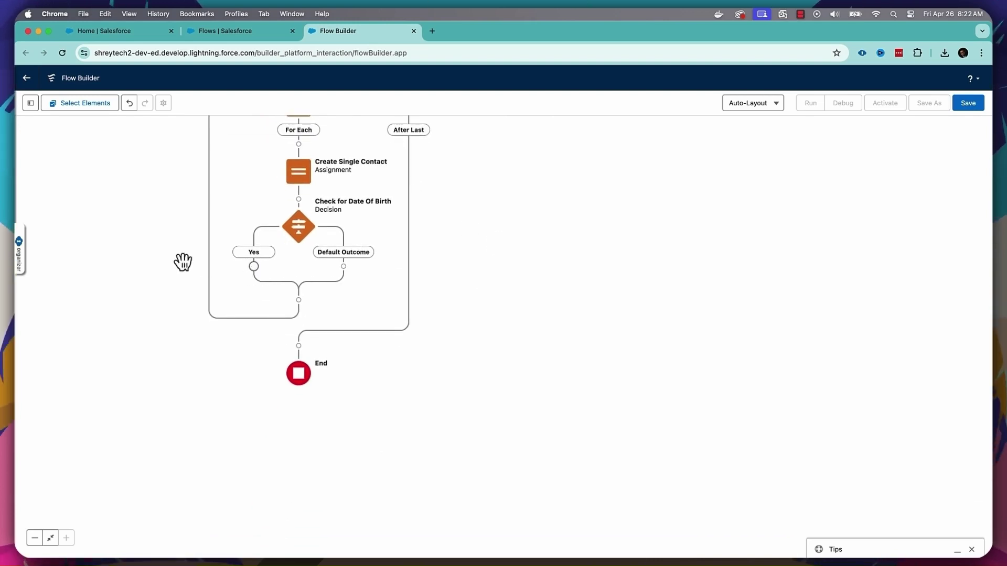
left_click(14, 147)
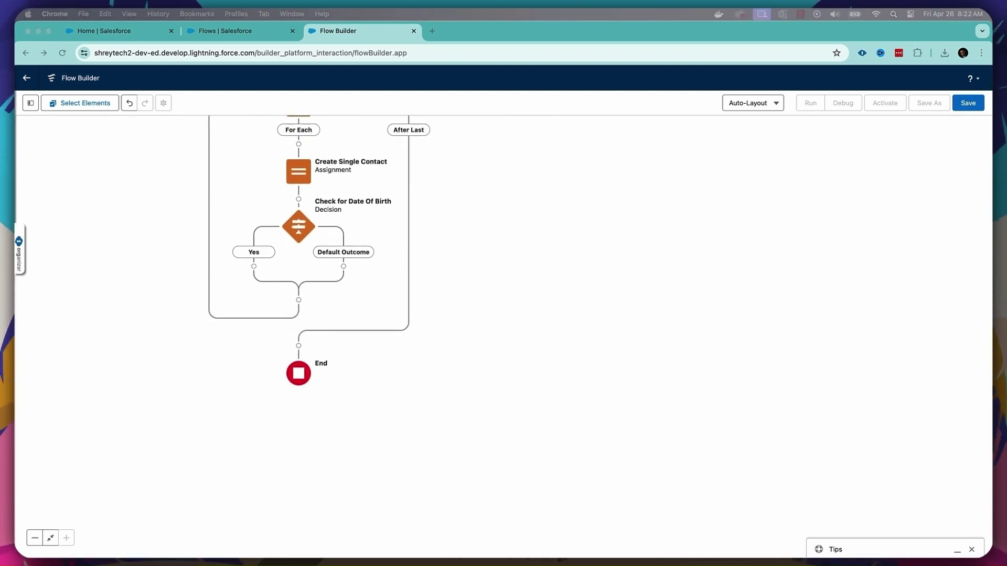
left_click(254, 266)
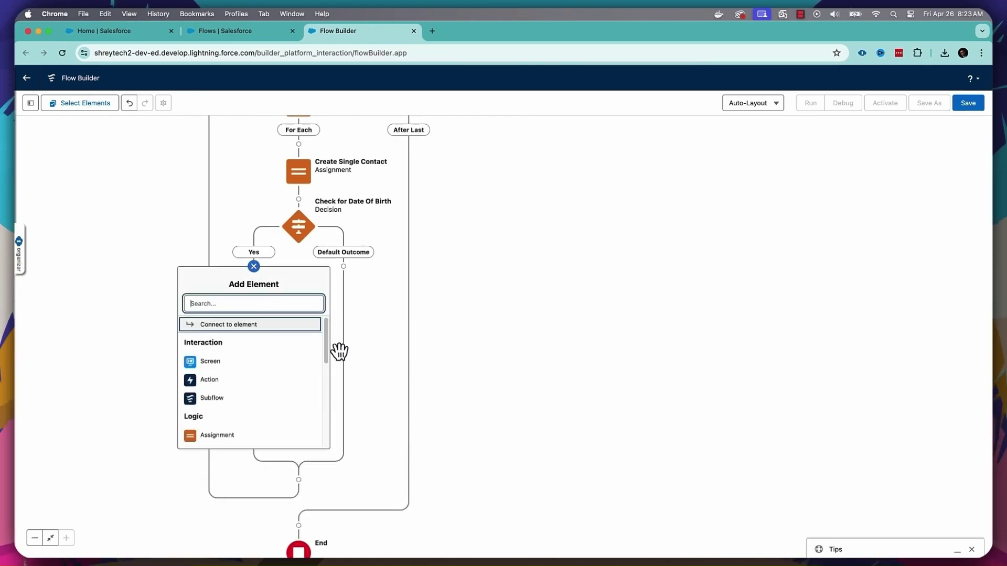
left_click_drag(329, 340, 327, 388)
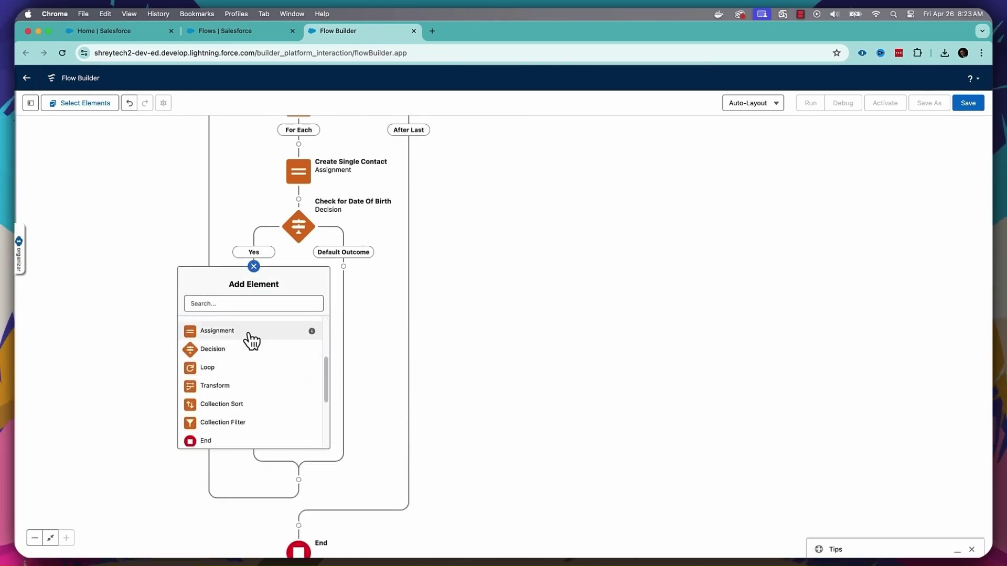
- Add an Assignment on the Yes branch labelled 'Update Single Contact'
left_click(253, 338)
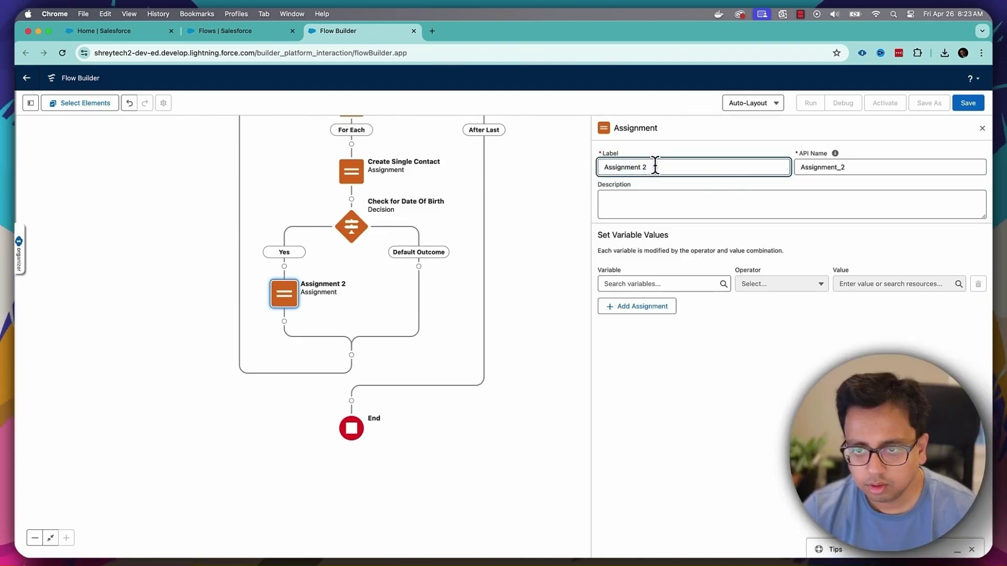
triple_click(655, 167)
key("BackSpace")
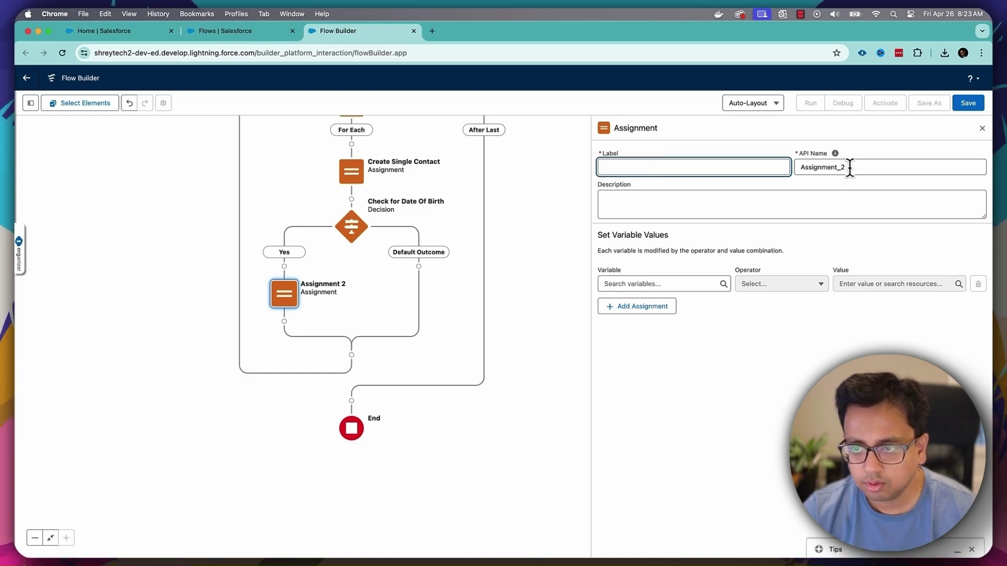
left_click_drag(849, 166, 801, 164)
key("BackSpace")
left_click(722, 168)
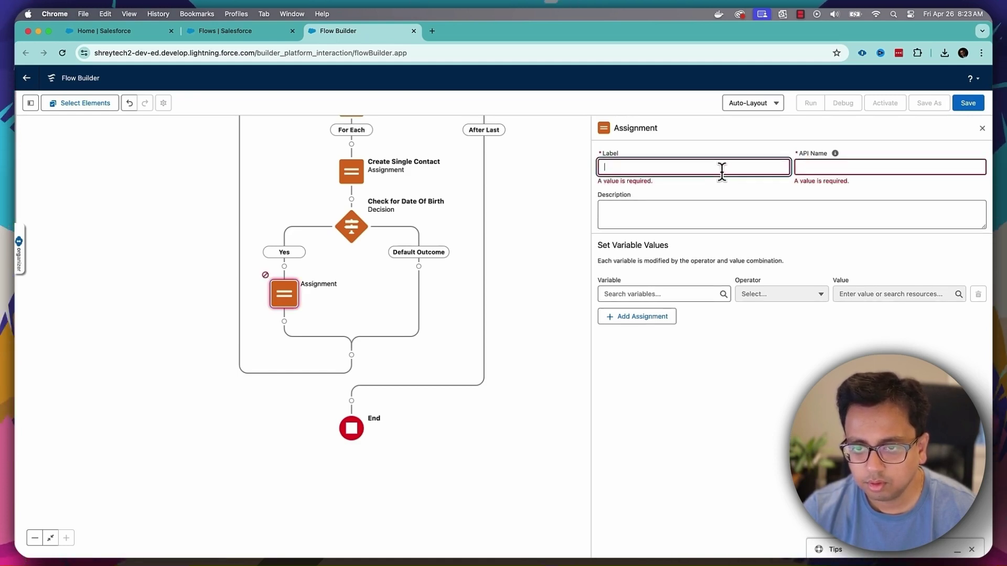
type("Update Si")
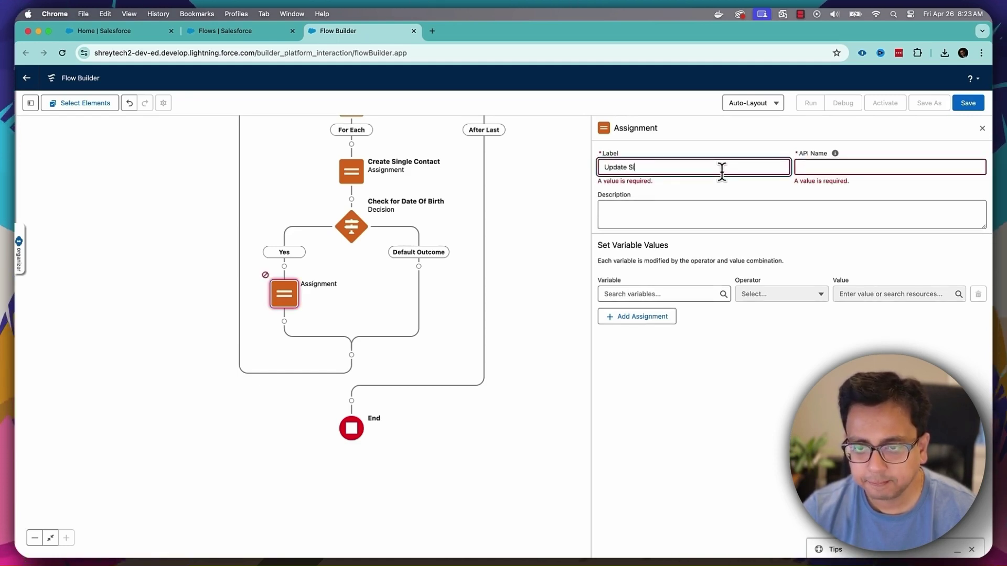
type("ngle Con")
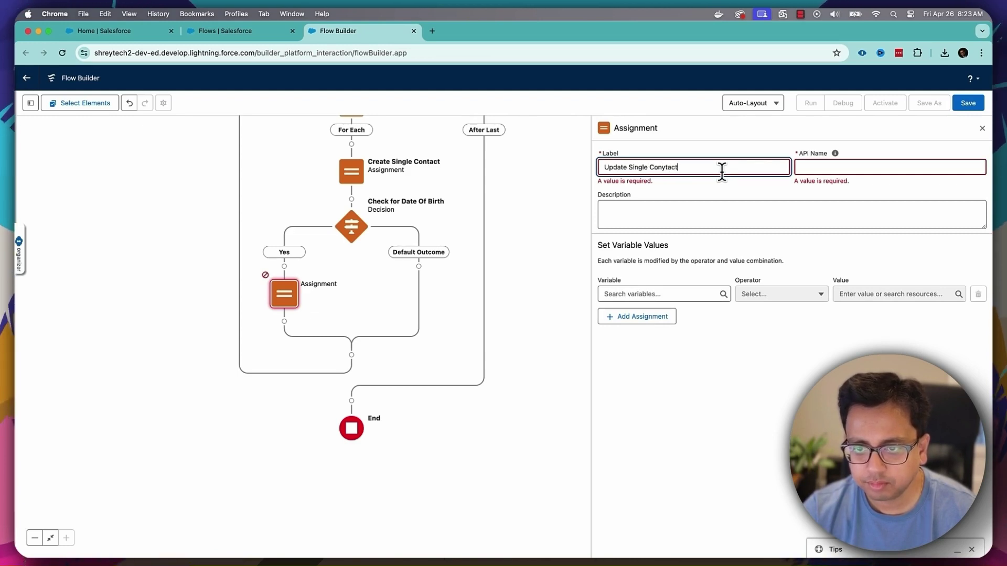
type("tact")
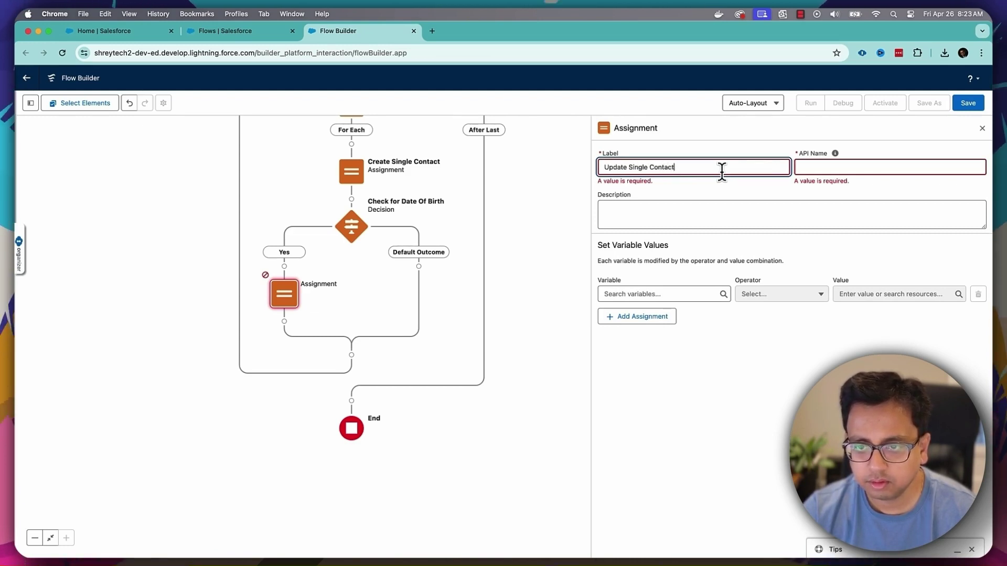
left_click(834, 153)
- Set singleContact's Birthdate to the current loop item's Date_of_Birth
left_click(693, 284)
type("s")
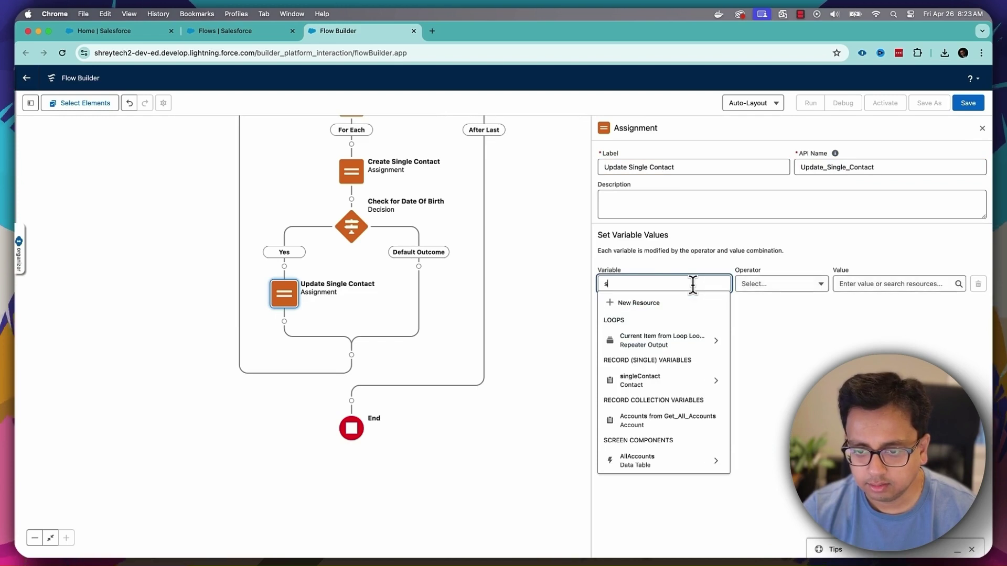
type("ing")
left_click(690, 328)
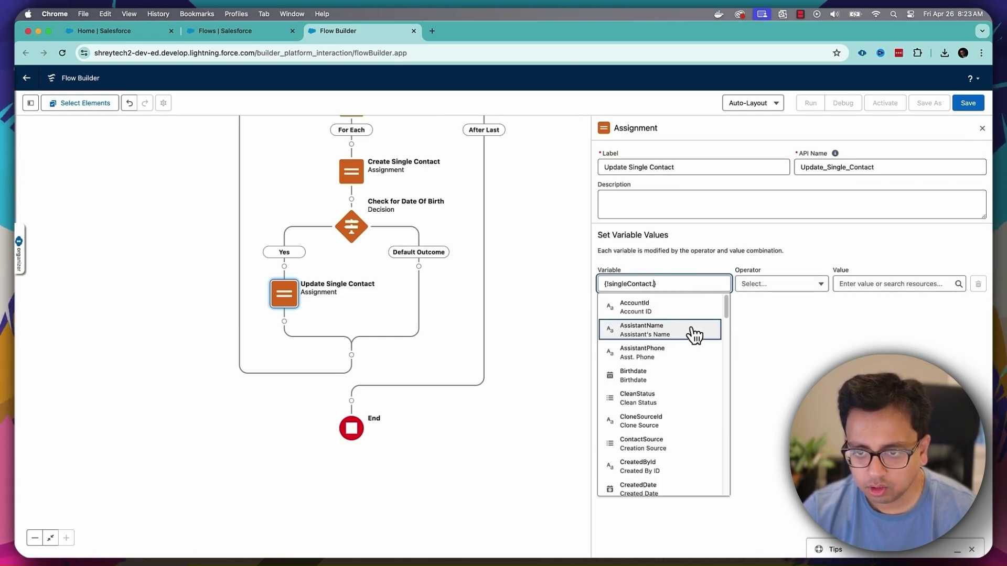
left_click(652, 284)
key("BackSpace")
type(".b")
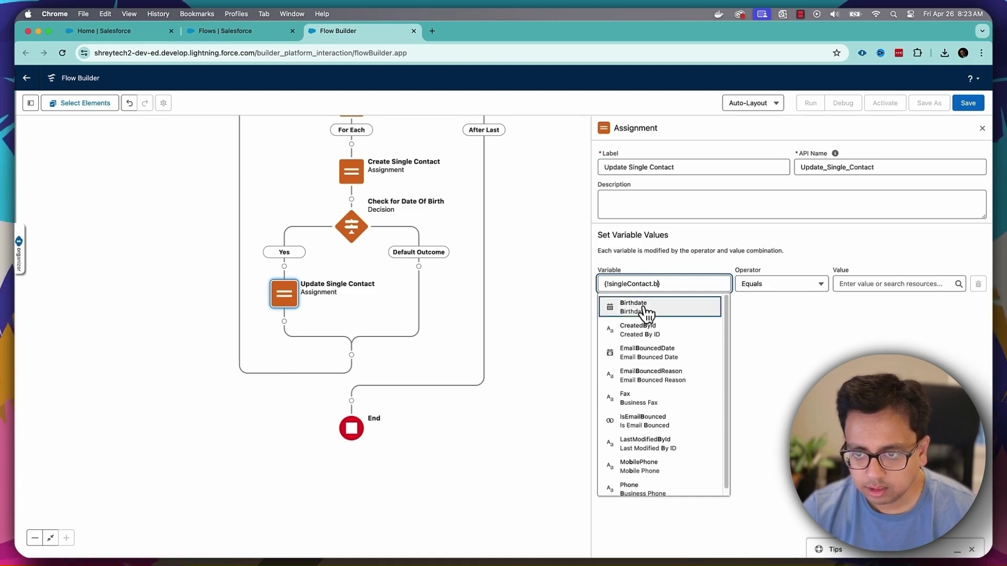
left_click(647, 310)
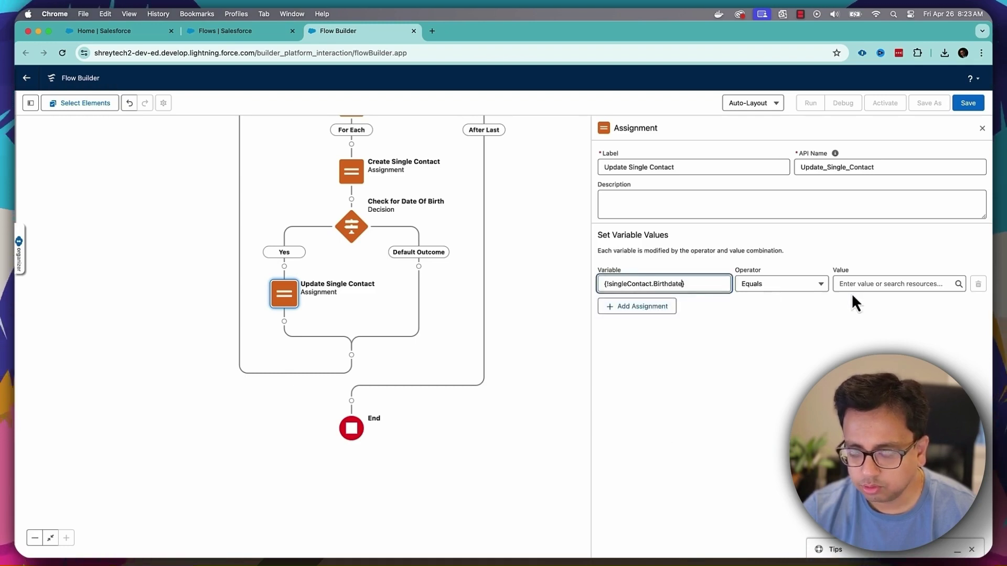
left_click(851, 284)
left_click(879, 343)
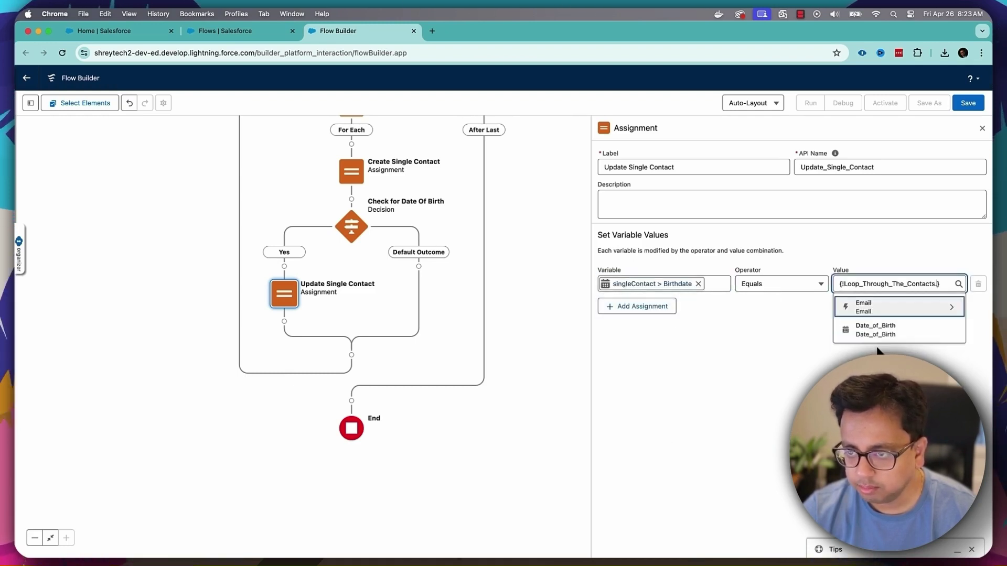
left_click(884, 341)
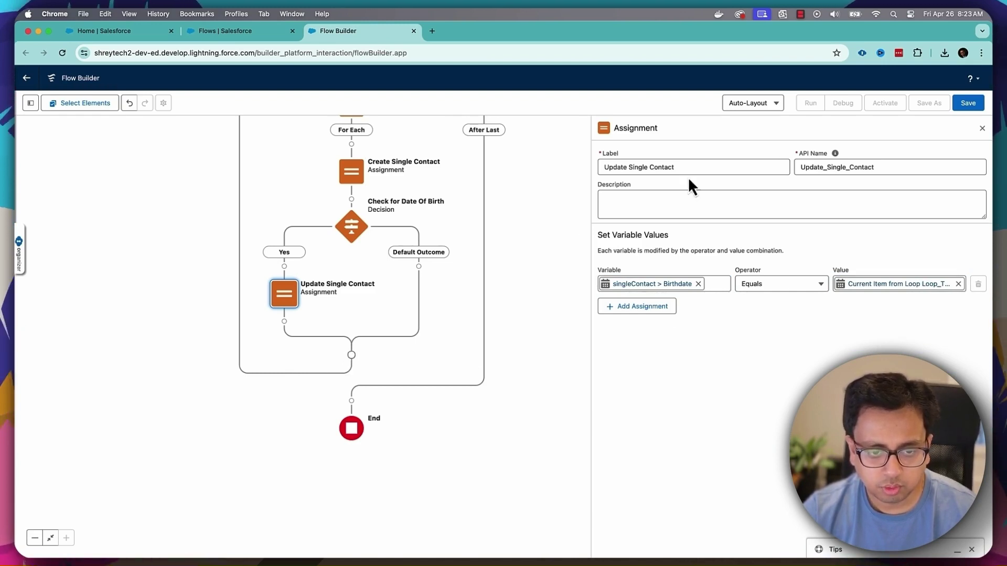
left_click(983, 128)
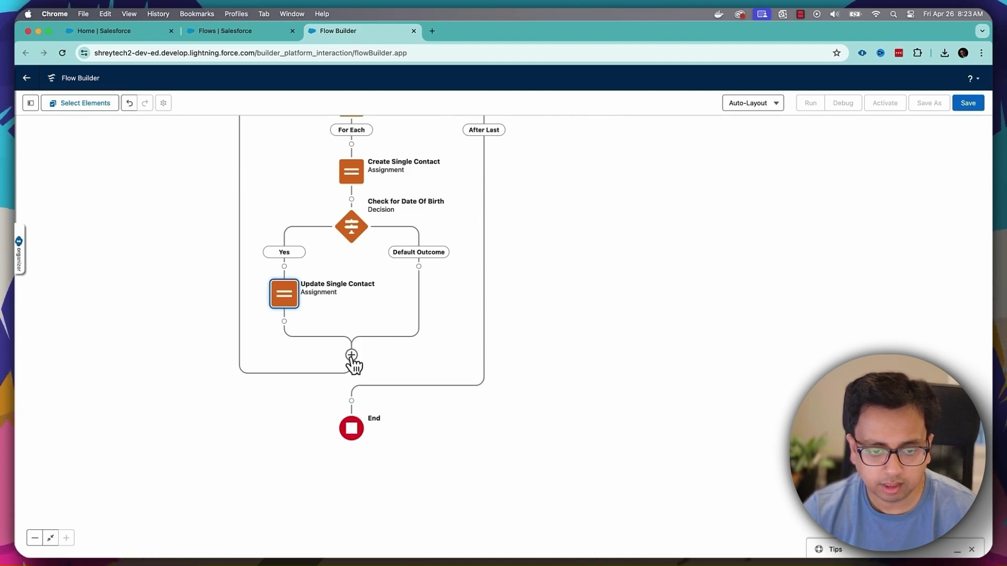
- Add an Assignment after the merged branches, renaming 'Assignment 3' to 'Assign singleContact to List of Contacts'
left_click(351, 356)
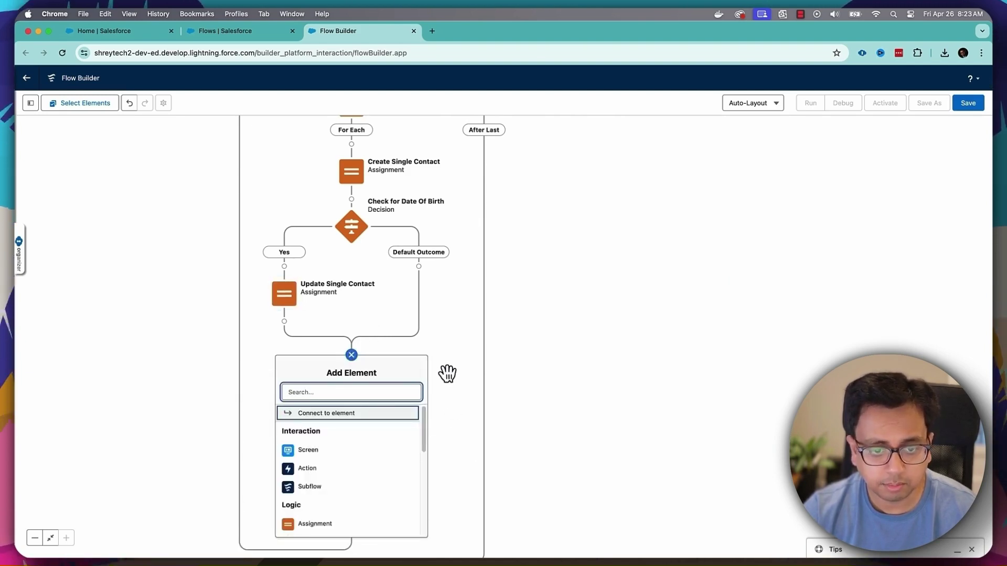
left_click_drag(424, 429, 423, 466)
left_click(353, 454)
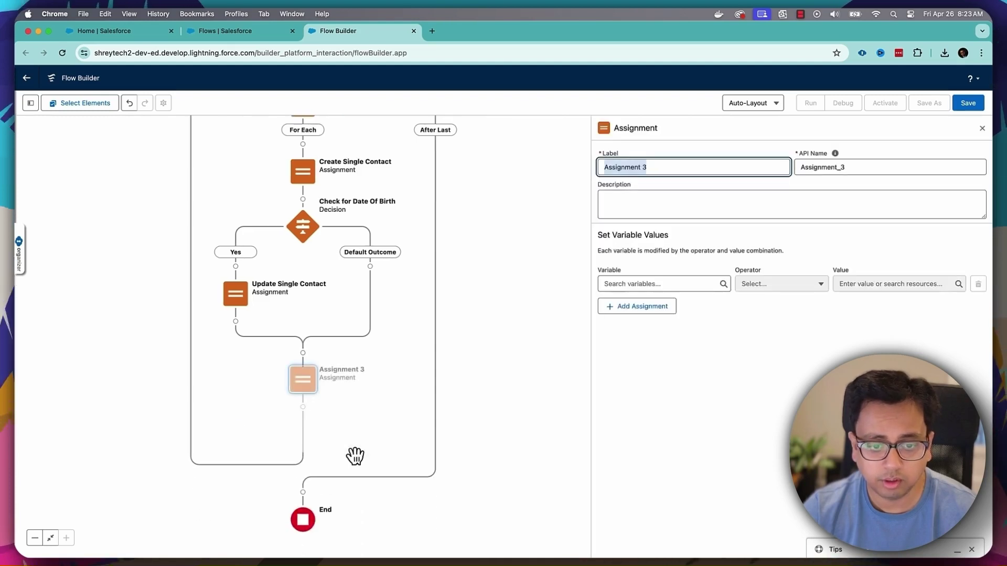
left_click(650, 168)
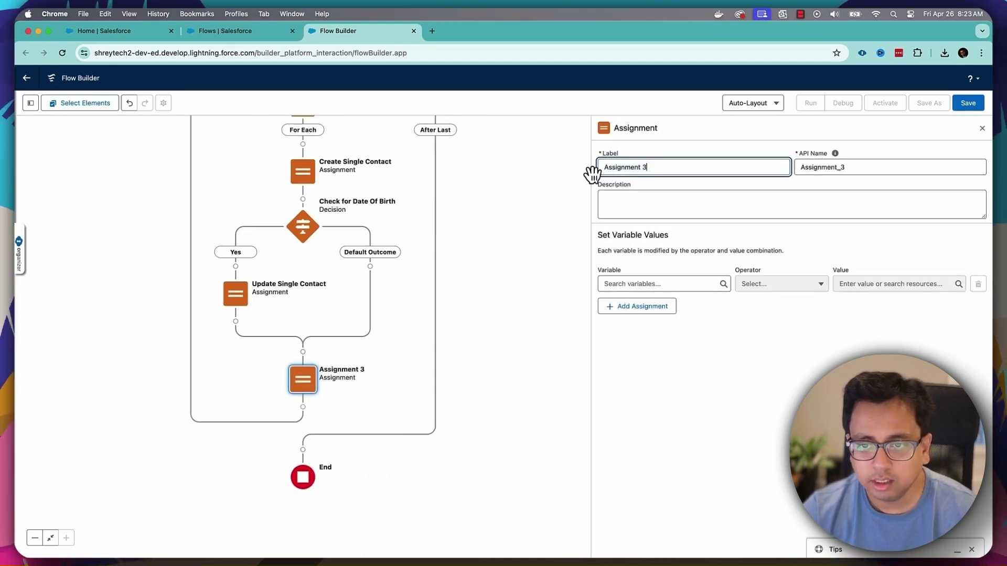
triple_click(627, 168)
key("BackSpace")
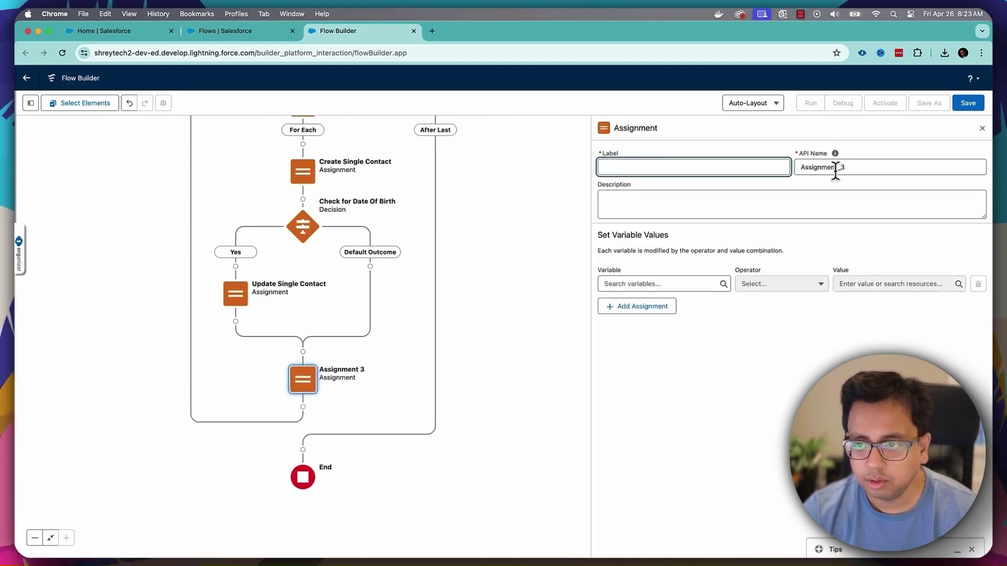
triple_click(836, 168)
key("BackSpace")
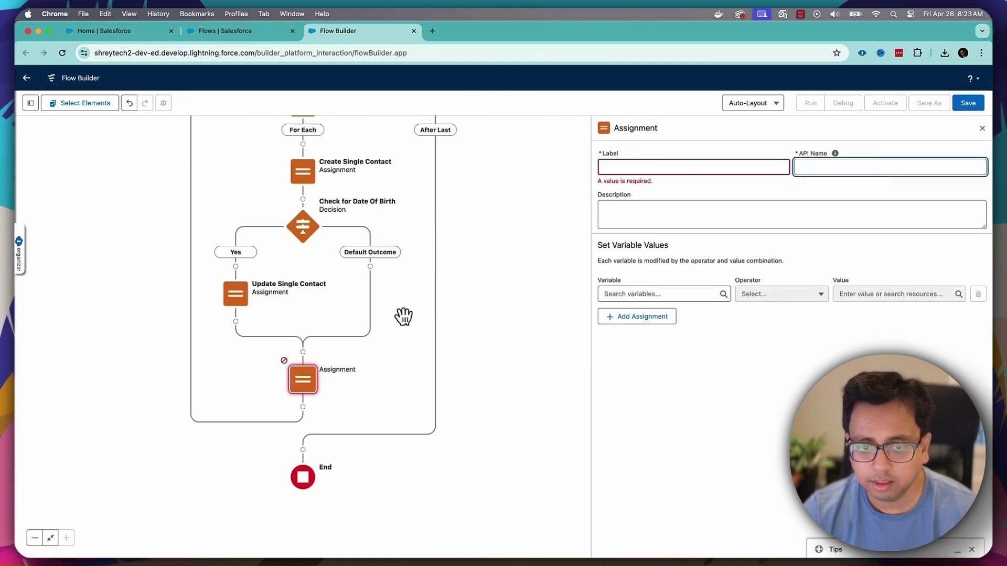
left_click(668, 167)
type("Assign")
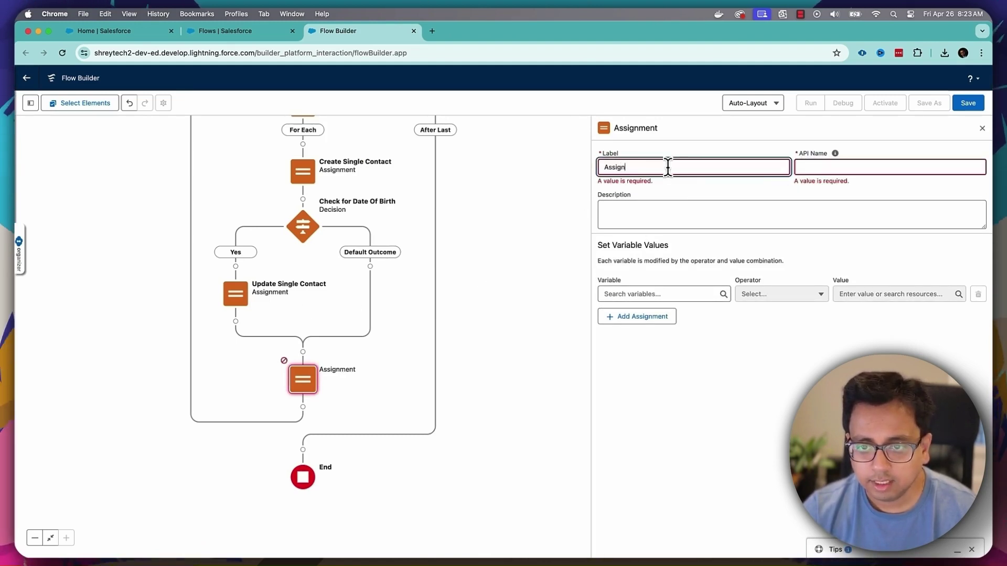
type(" singleCon")
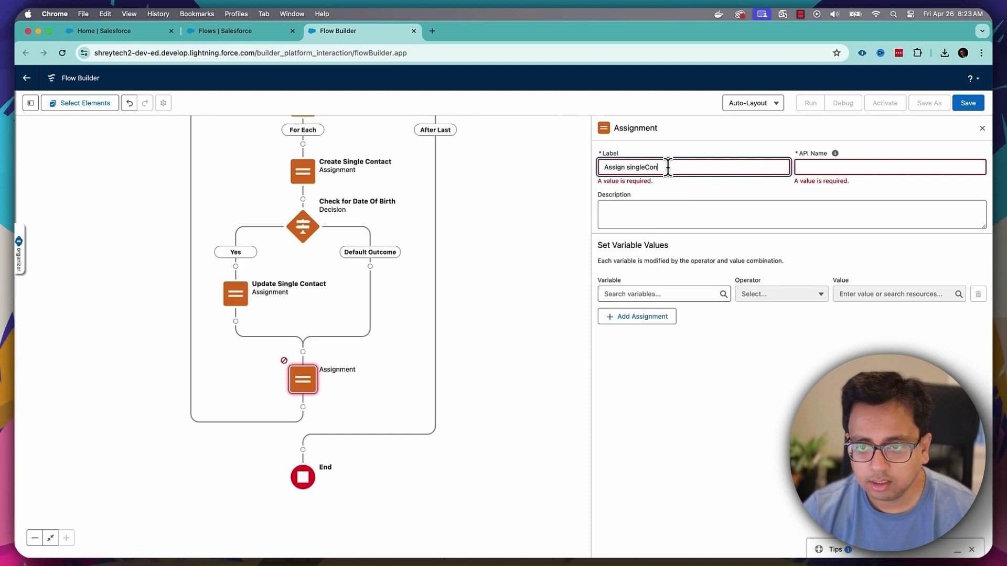
type("tact to")
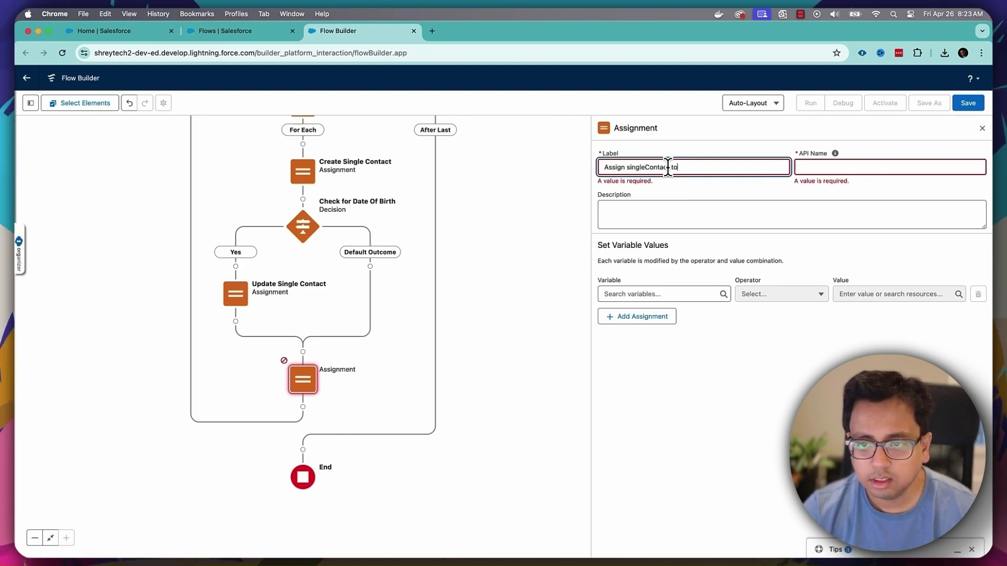
type(" List of Con")
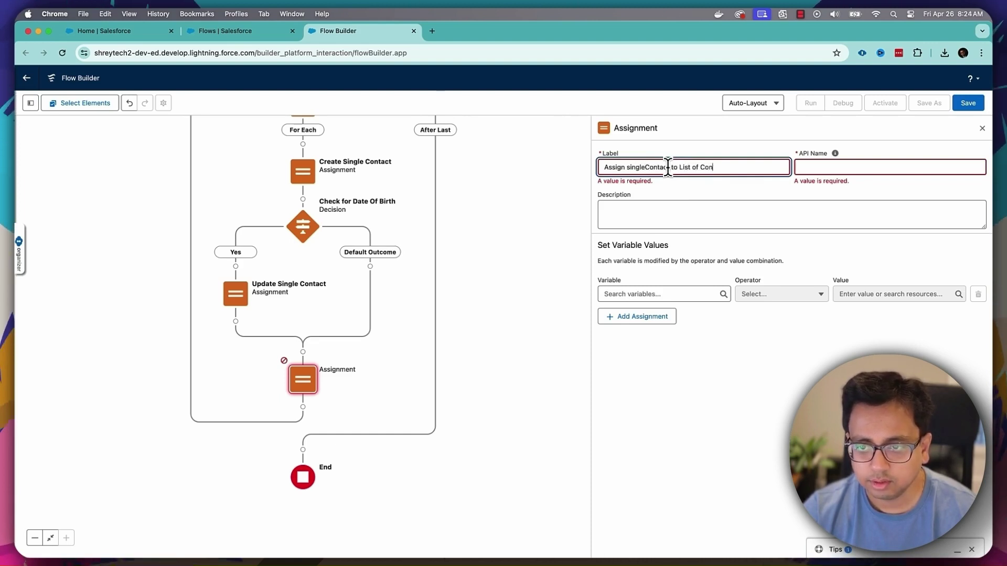
type("tacts")
key("Tab")
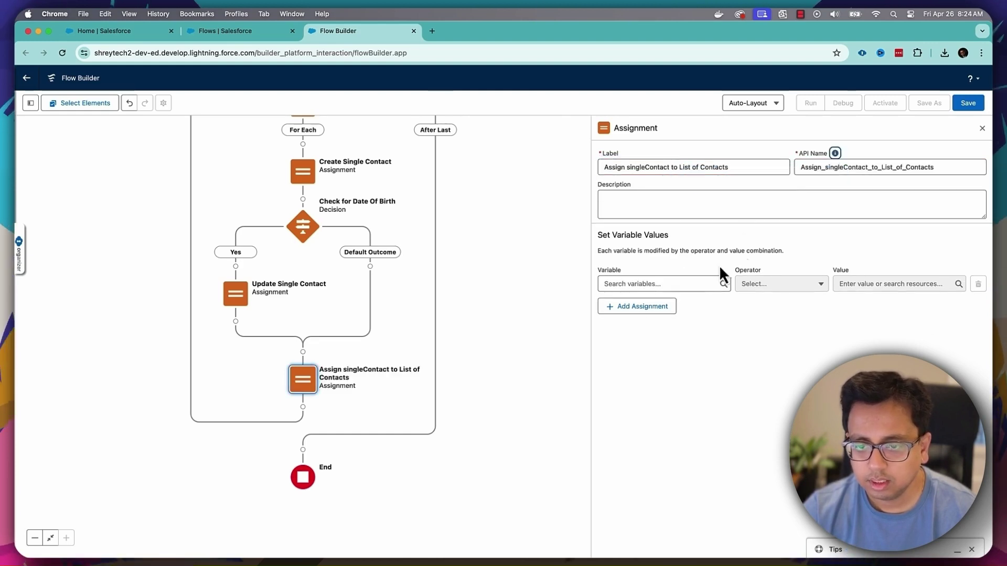
left_click(655, 284)
- Create a new variable allContacts of Record type, object Contact, allowing multiple values
left_click(651, 309)
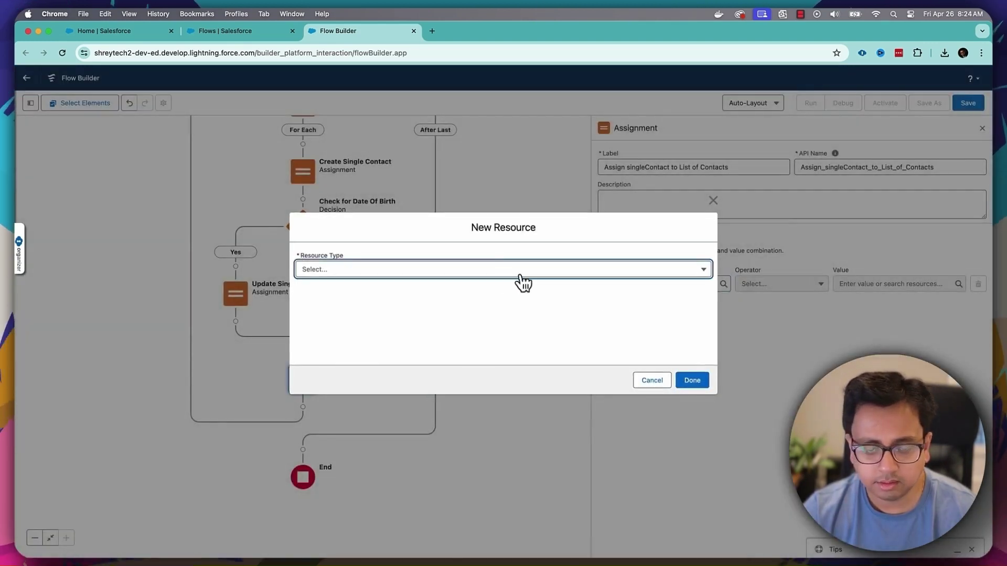
left_click(499, 271)
left_click(401, 297)
left_click(398, 290)
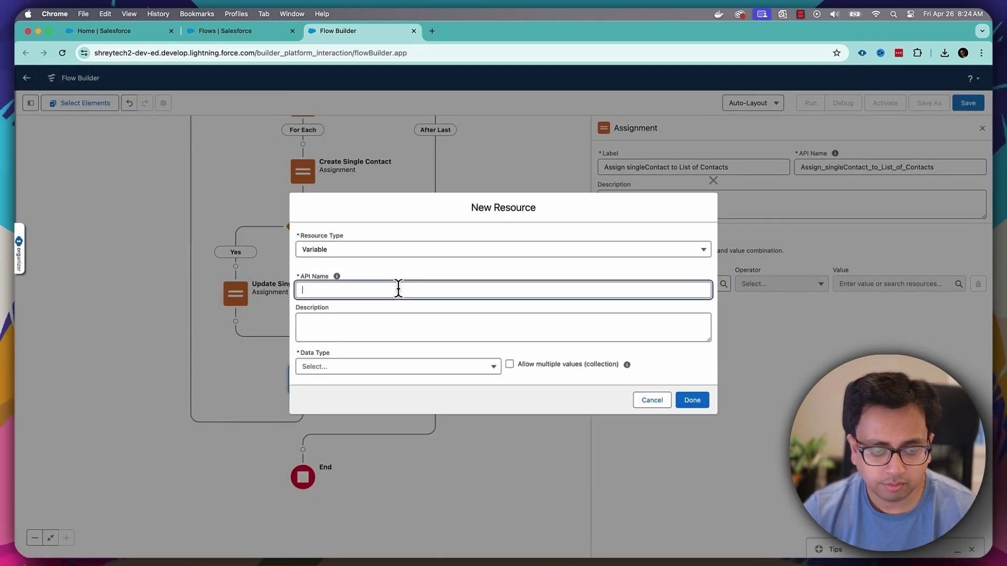
type("allContact")
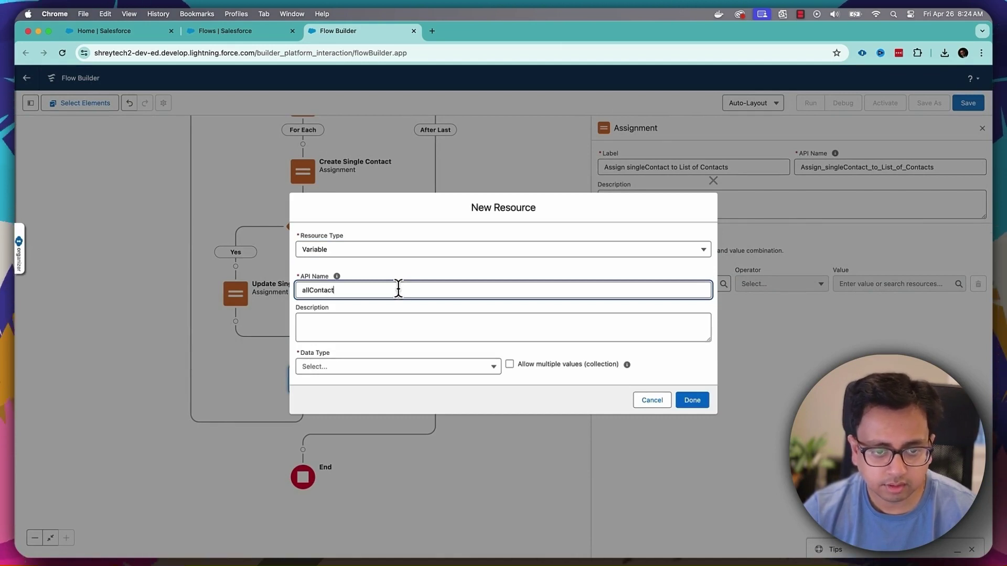
type("s")
key("Tab")
left_click(367, 367)
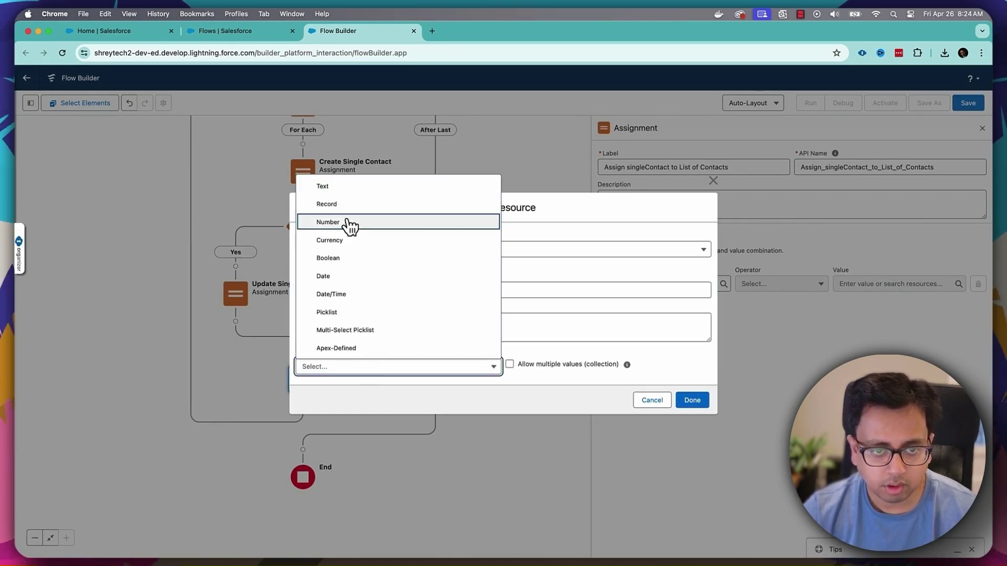
left_click(347, 205)
left_click(361, 367)
type("Con")
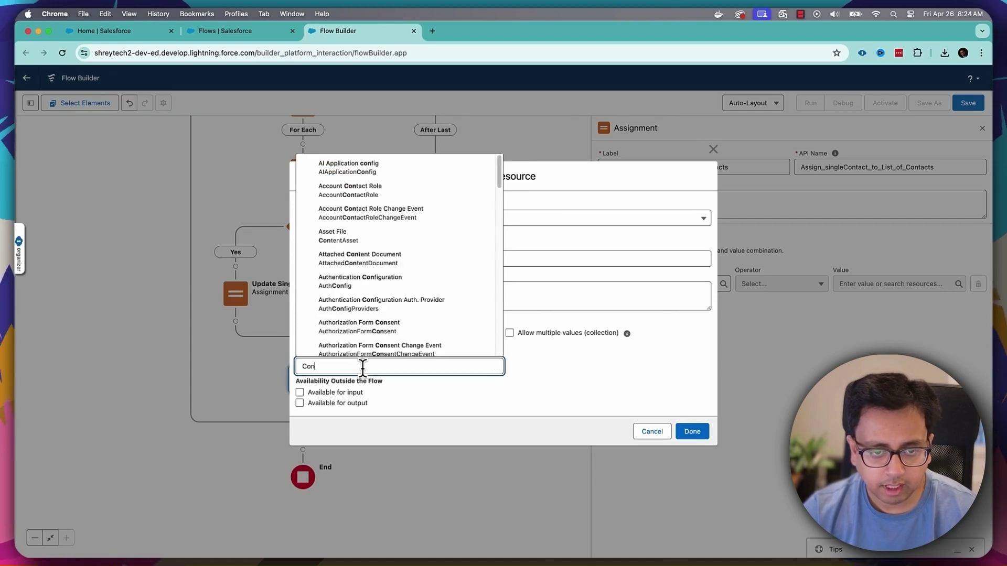
type("tac")
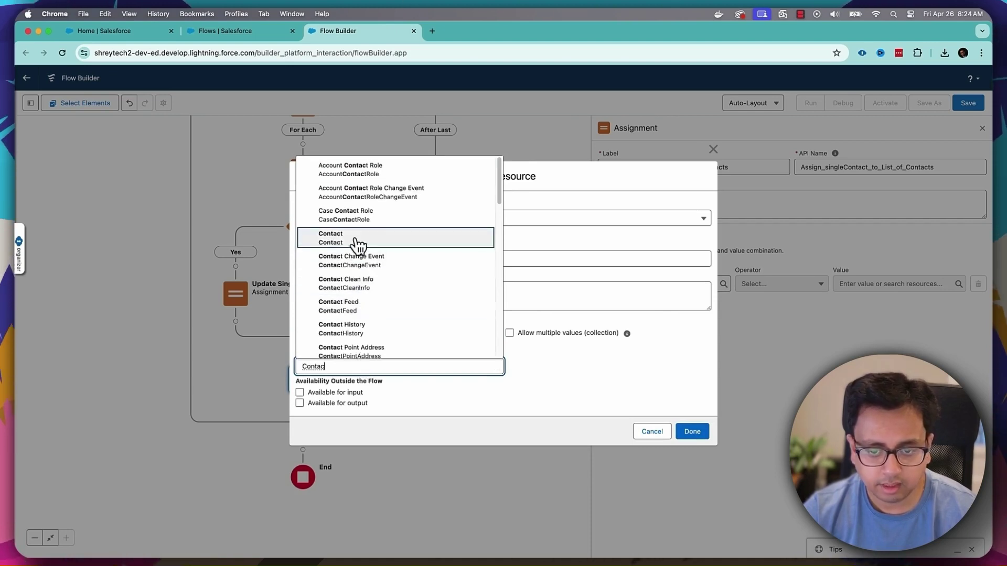
left_click(359, 240)
left_click(509, 334)
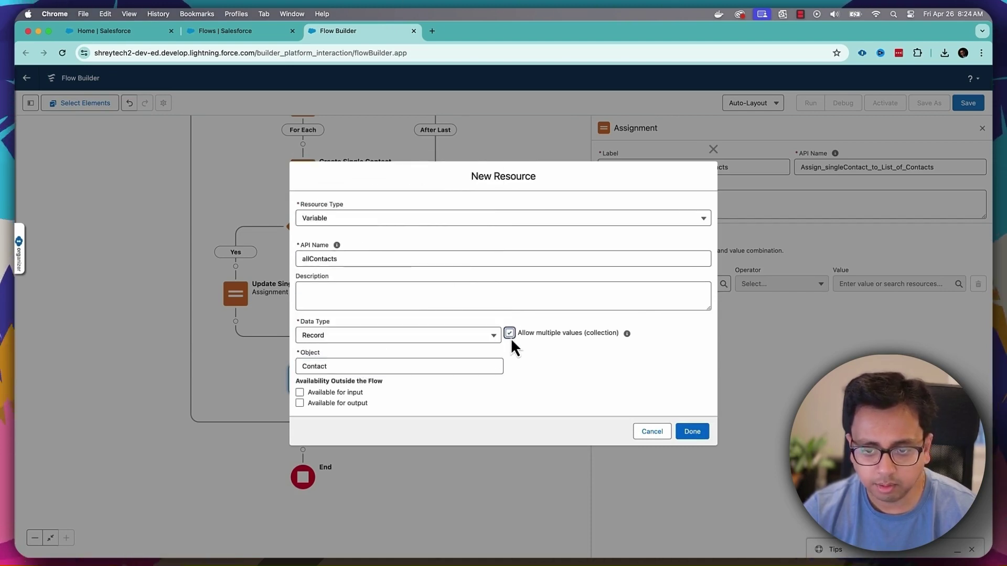
left_click(693, 431)
- Set the assignment operator to Add with the whole singleContact record as the value
left_click(782, 286)
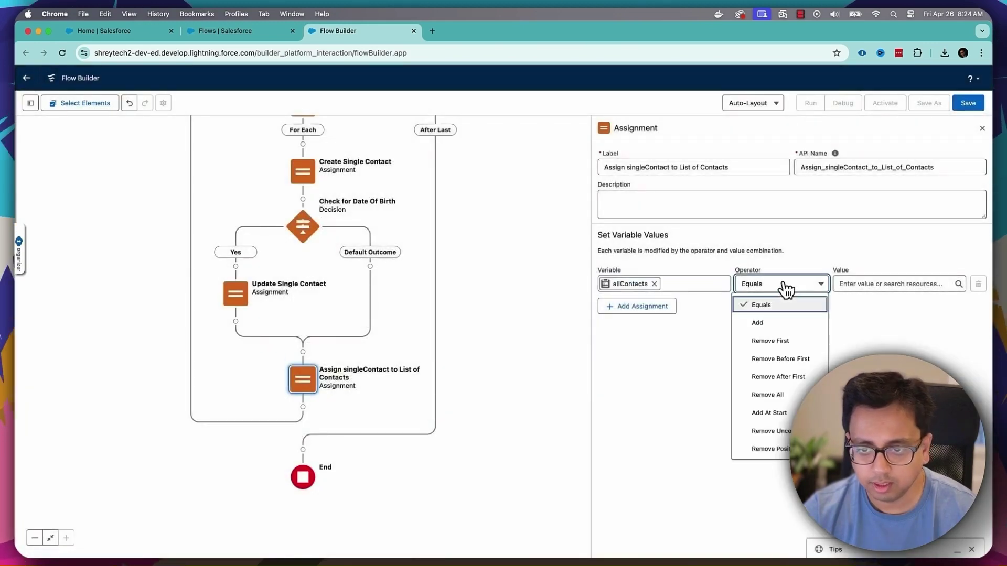
left_click(781, 324)
left_click(865, 284)
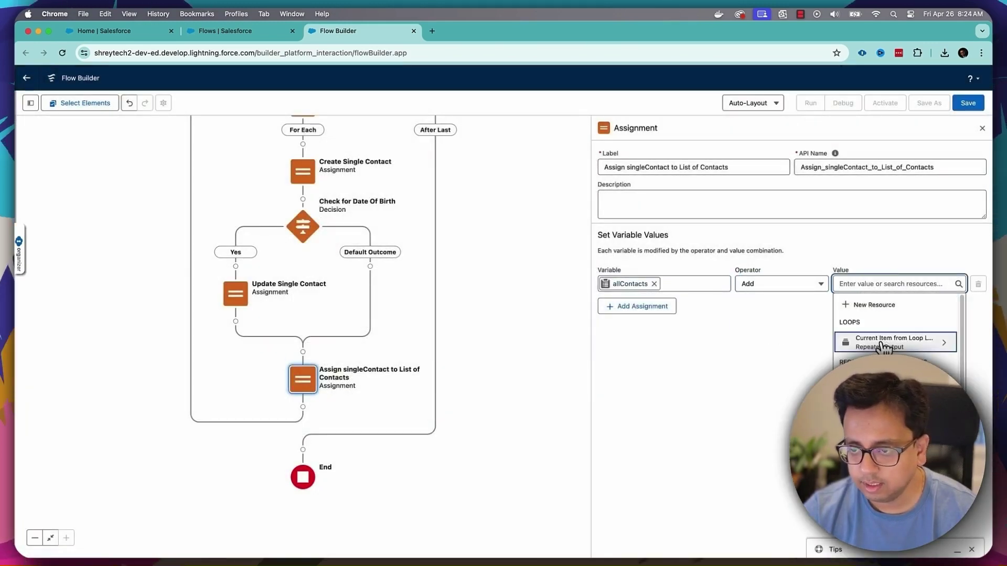
key("Down")
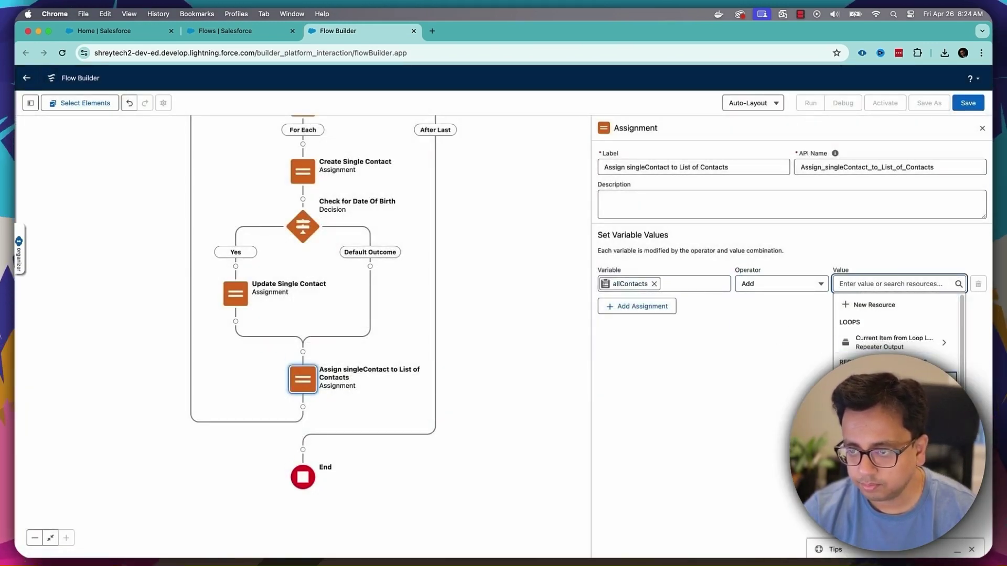
type("sin")
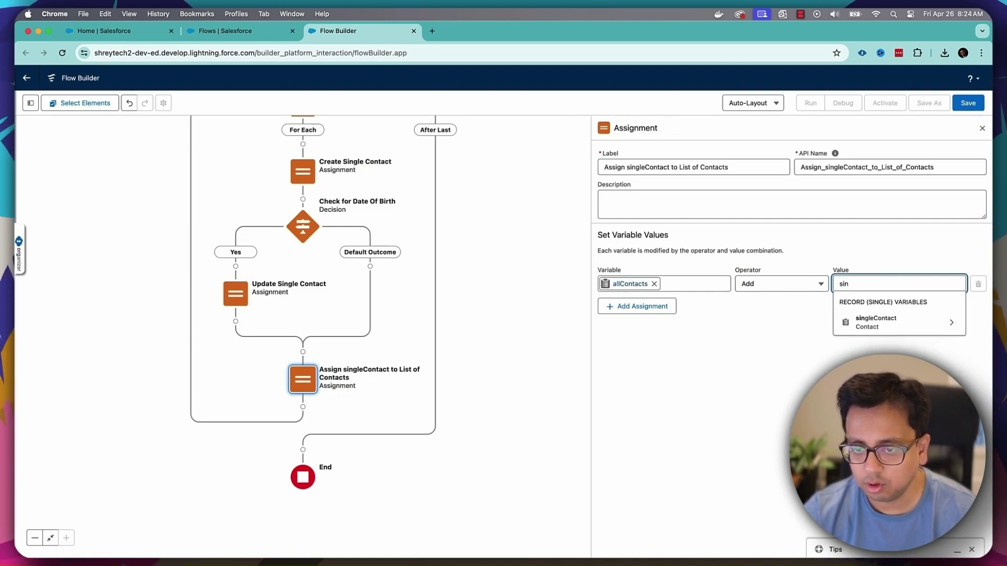
left_click(912, 324)
key("BackSpace")
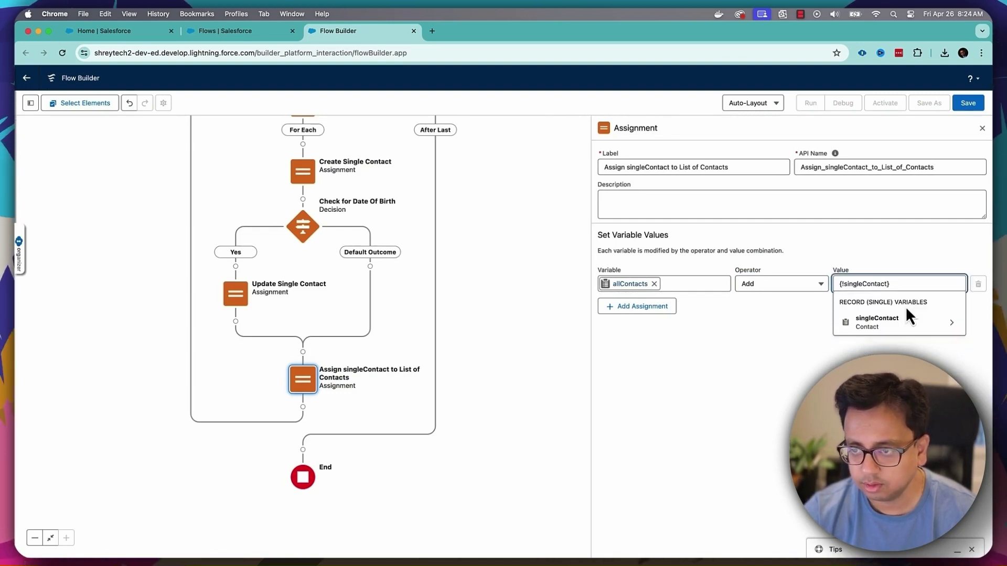
left_click(758, 390)
left_click_drag(498, 400, 501, 235)
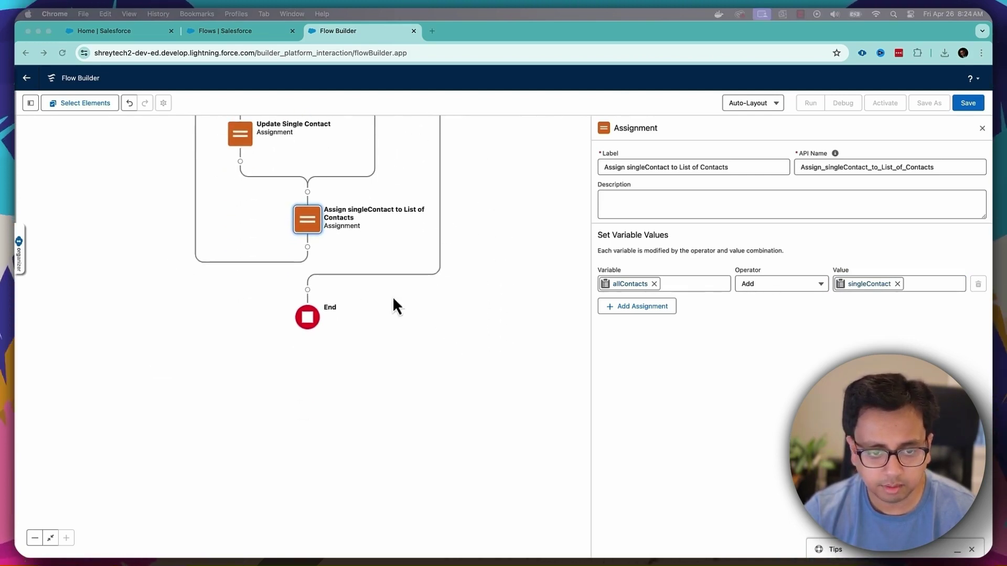
- Add a Create Records element before End, labelled 'Create All Contacts' with a matching API name
left_click(308, 289)
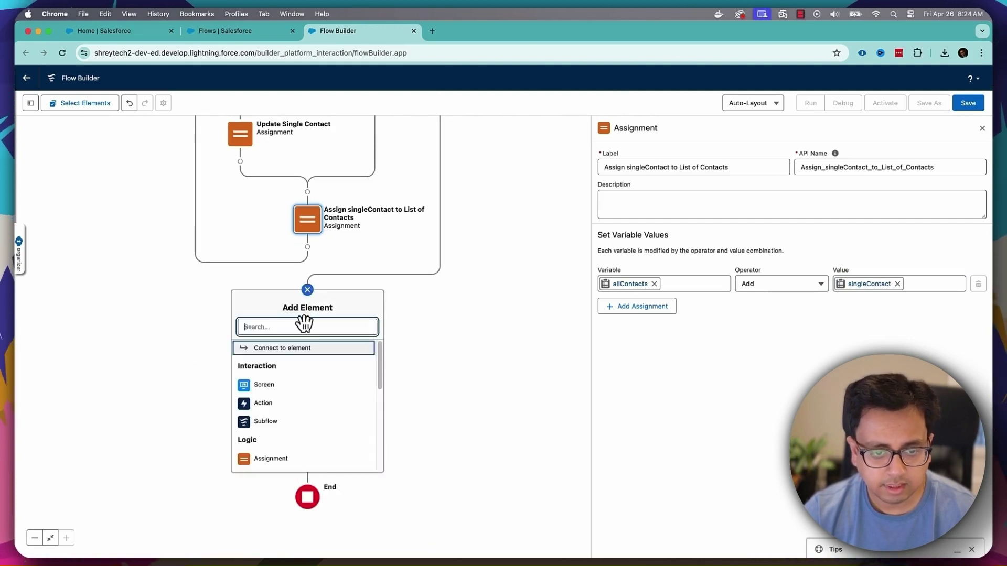
left_click_drag(381, 362, 379, 434)
left_click(321, 413)
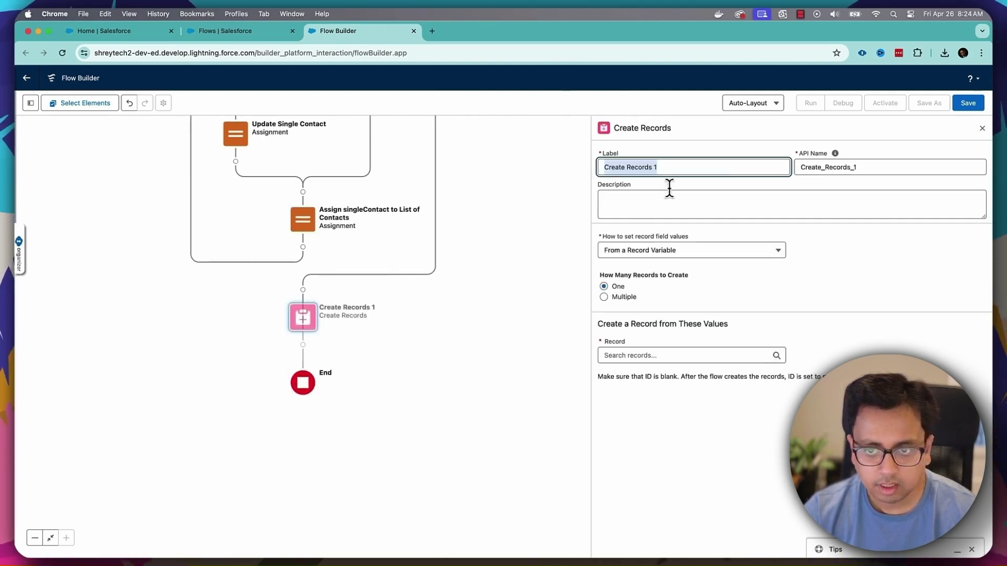
left_click_drag(671, 164, 629, 169)
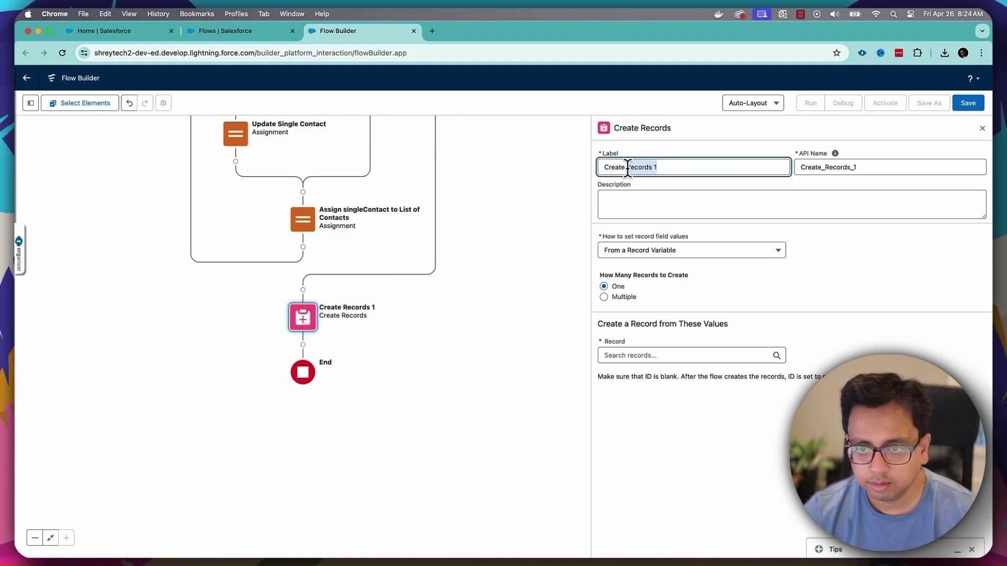
type("All Con")
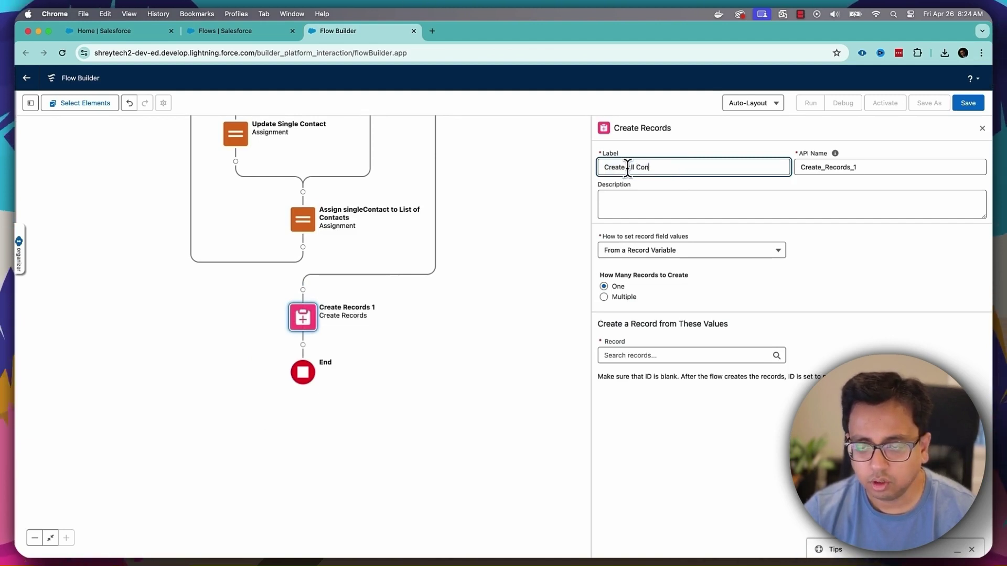
type("tacts")
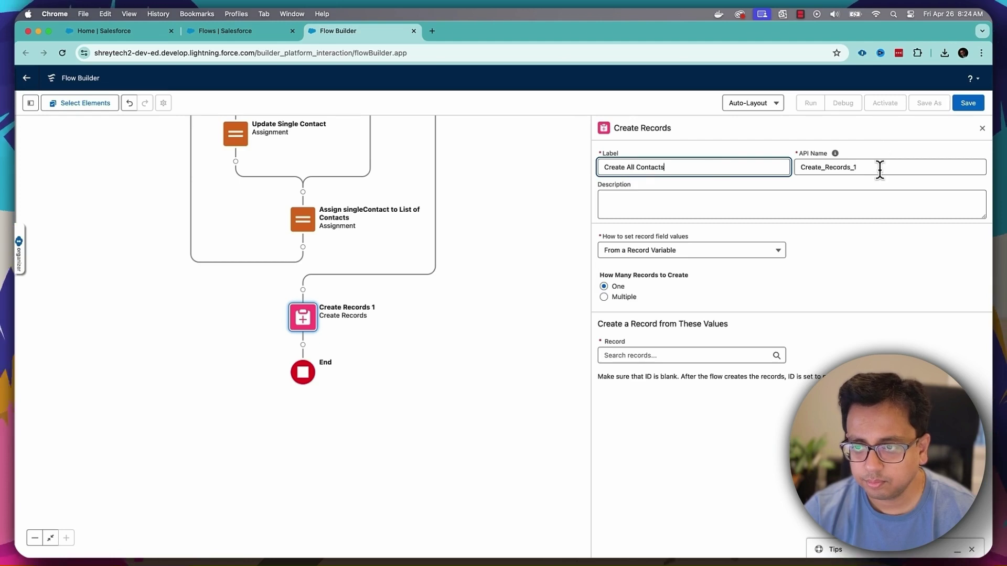
left_click(879, 169)
key("super+a")
key("BackSpace")
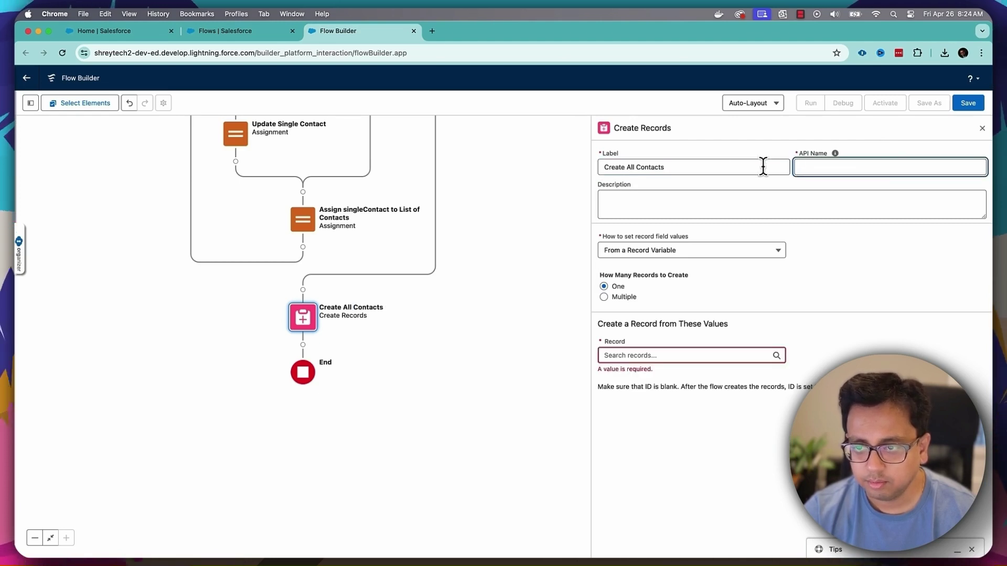
left_click(730, 167)
left_click(834, 153)
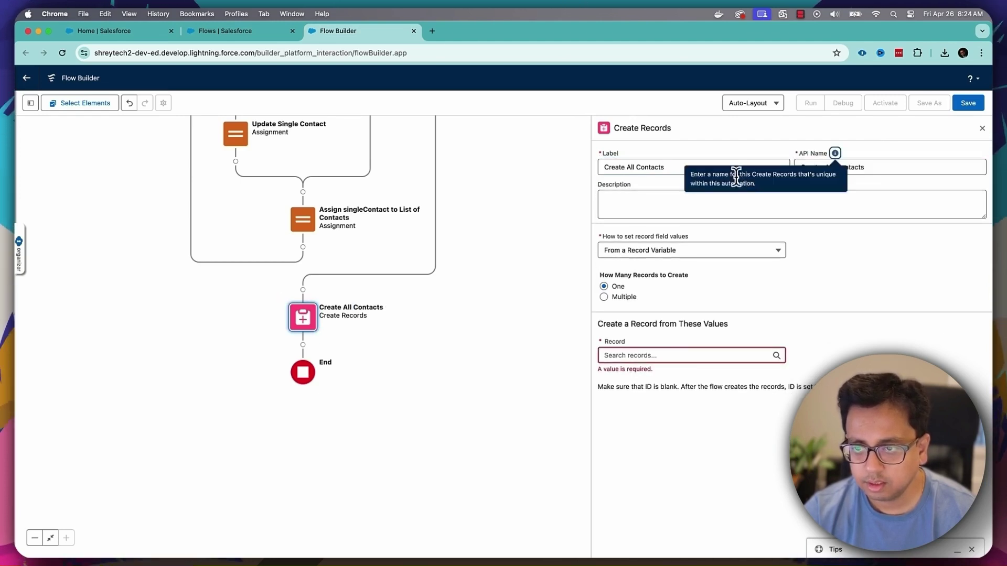
- Set it to create multiple records from the allContacts collection and bring up the flow's save details
left_click(657, 251)
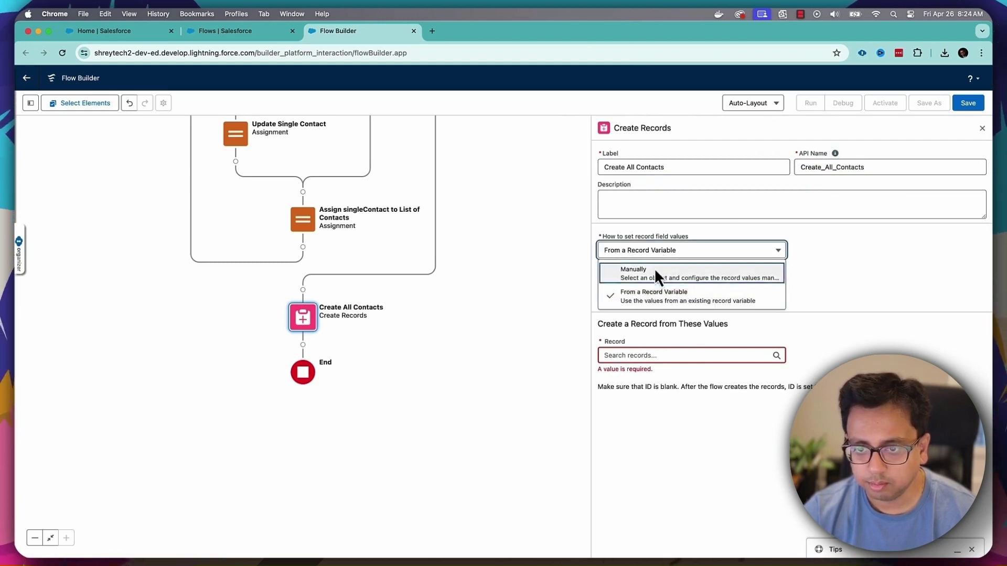
left_click(655, 293)
left_click(611, 298)
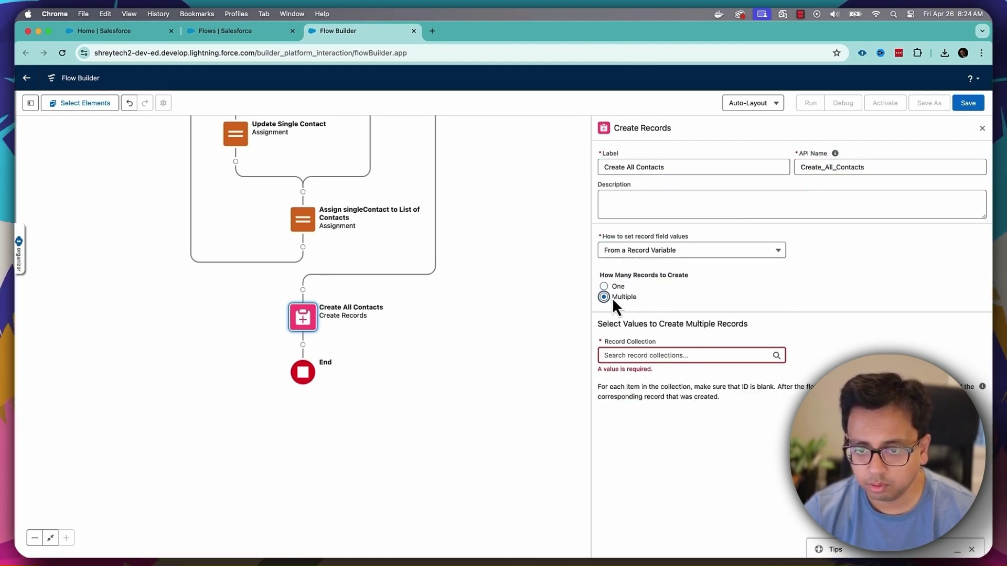
left_click(665, 354)
left_click(651, 316)
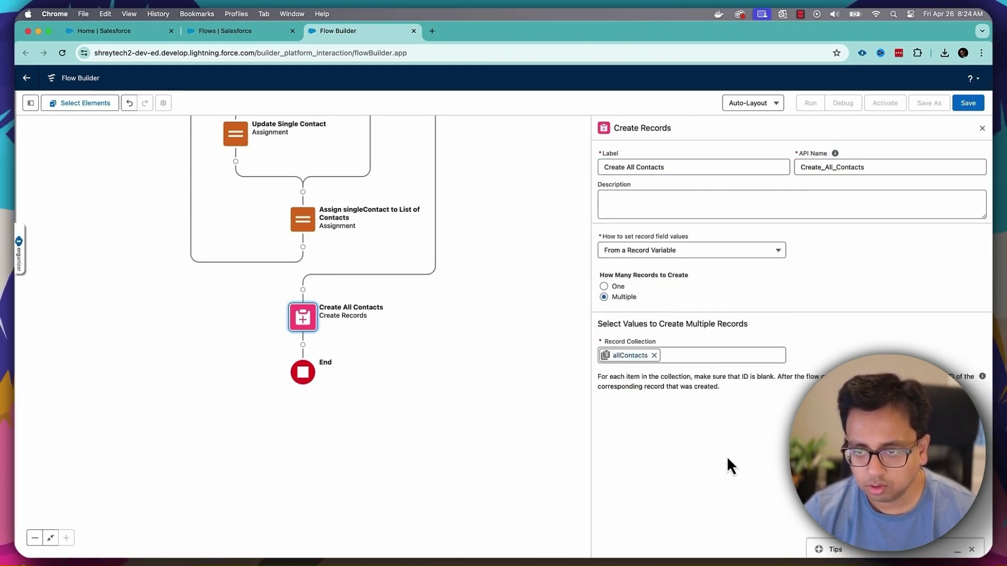
left_click(968, 103)
left_click(431, 275)
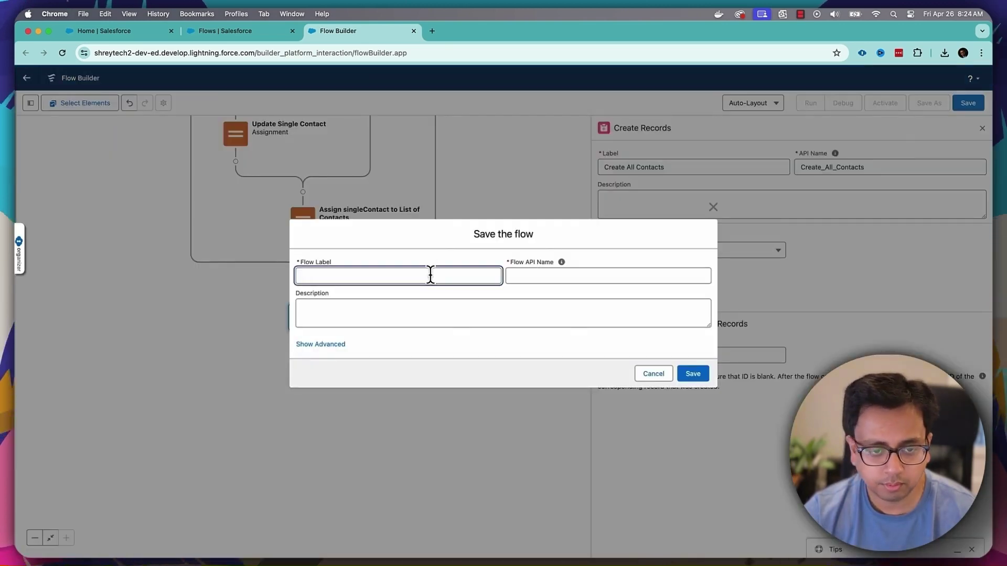
- Label the flow 'Create Contacts For Accounts', save it as V1, and activate it
type("Create Conatc")
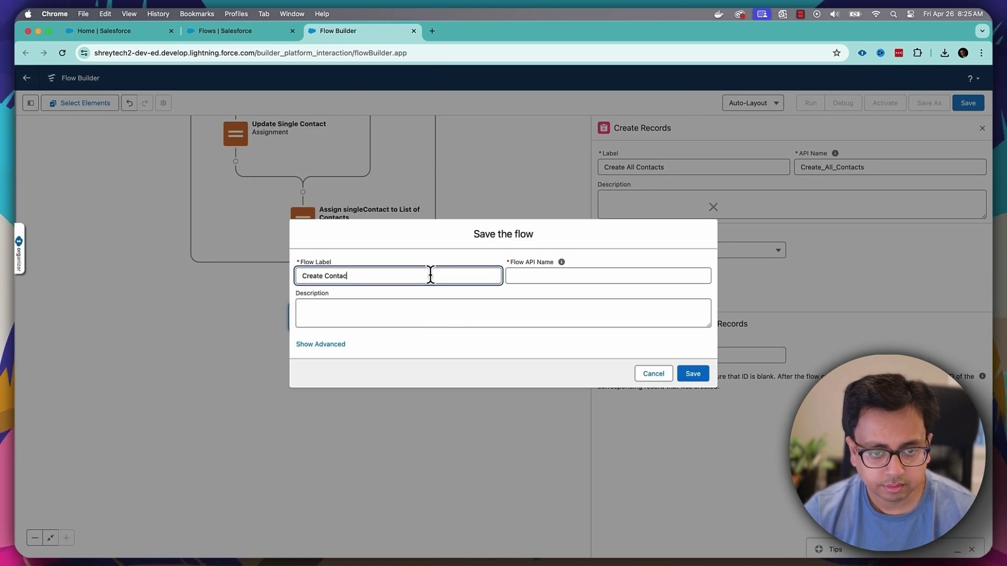
type("ccounts")
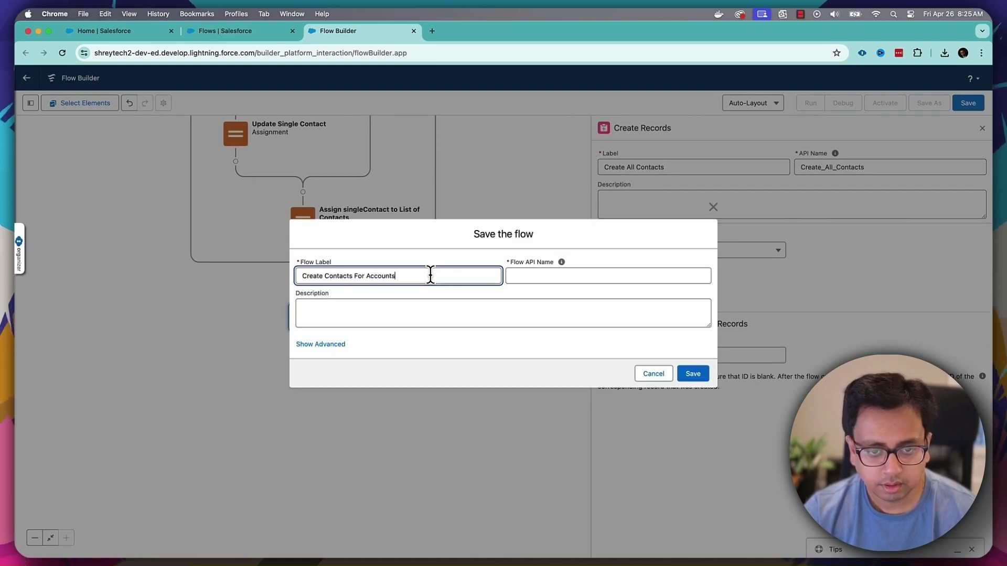
key("Tab")
left_click(687, 374)
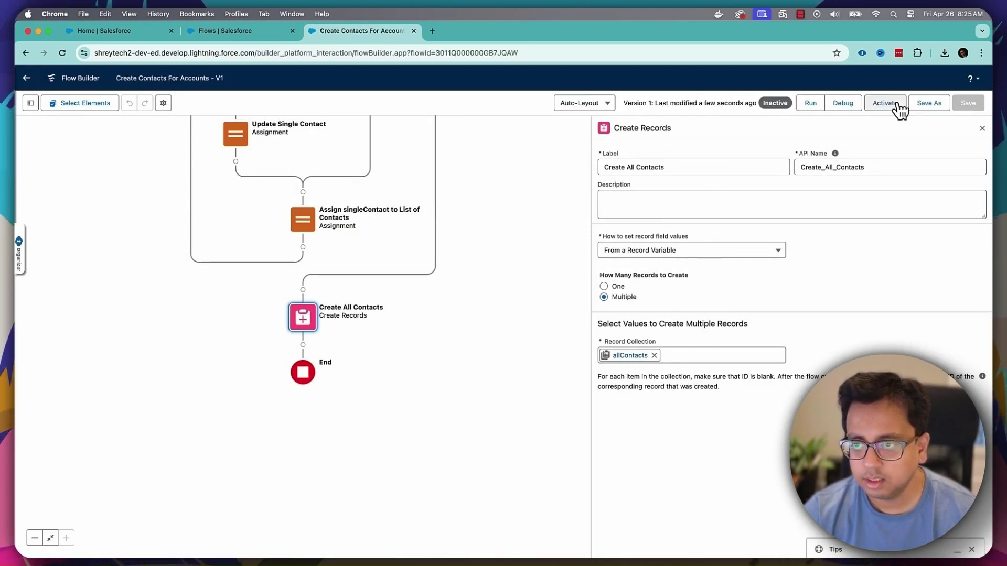
left_click(897, 105)
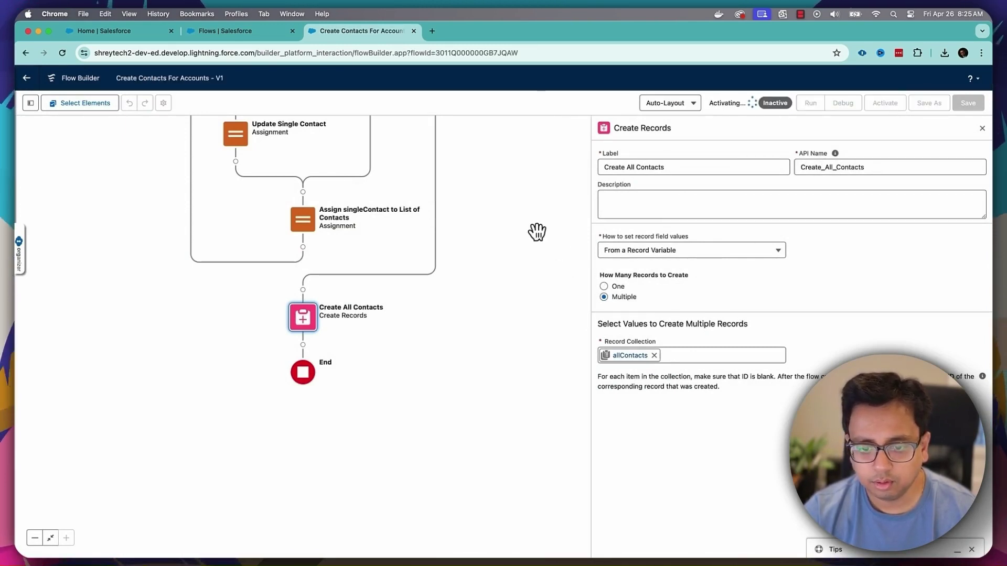
left_click_drag(532, 198, 540, 506)
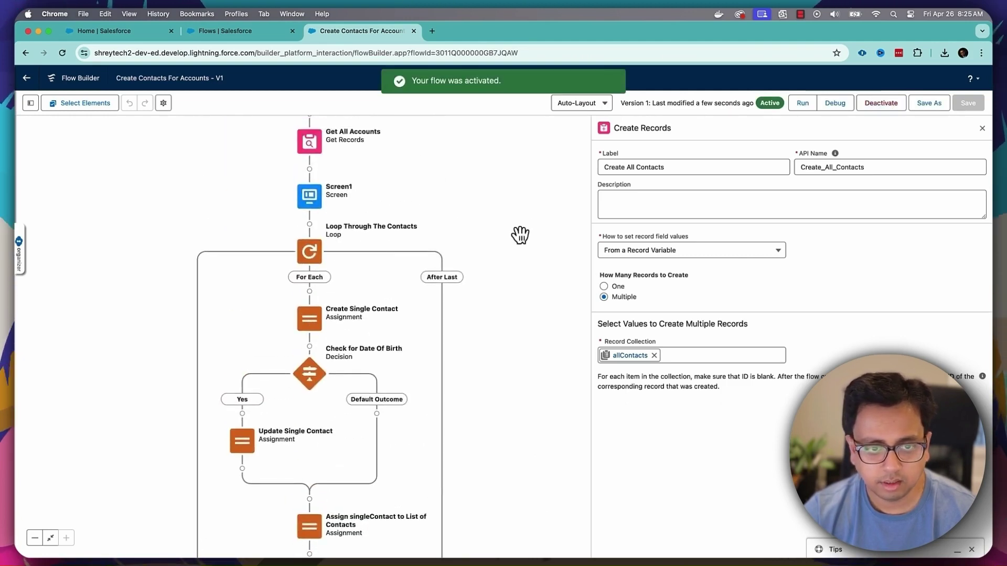
left_click_drag(519, 234, 527, 314)
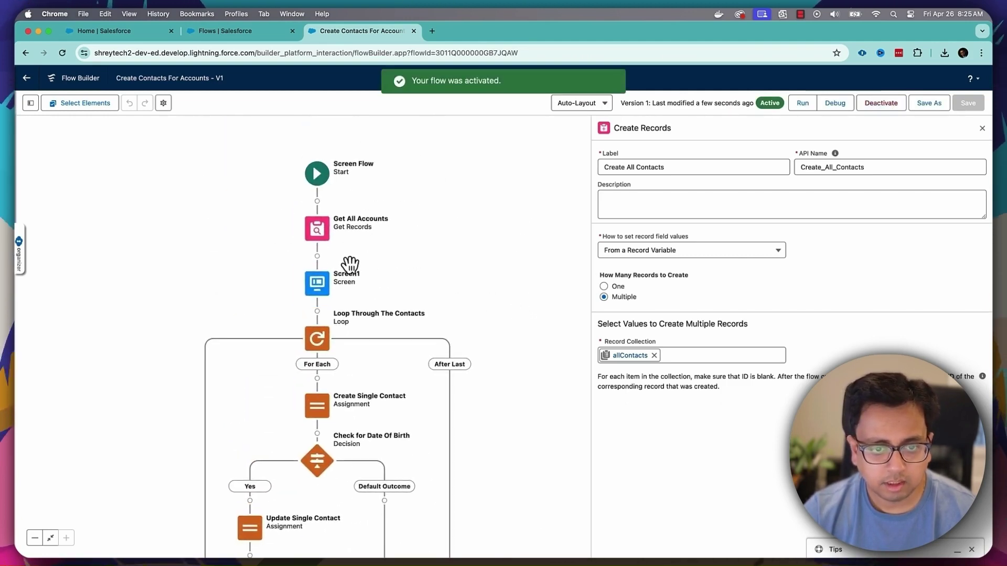
double_click(317, 283)
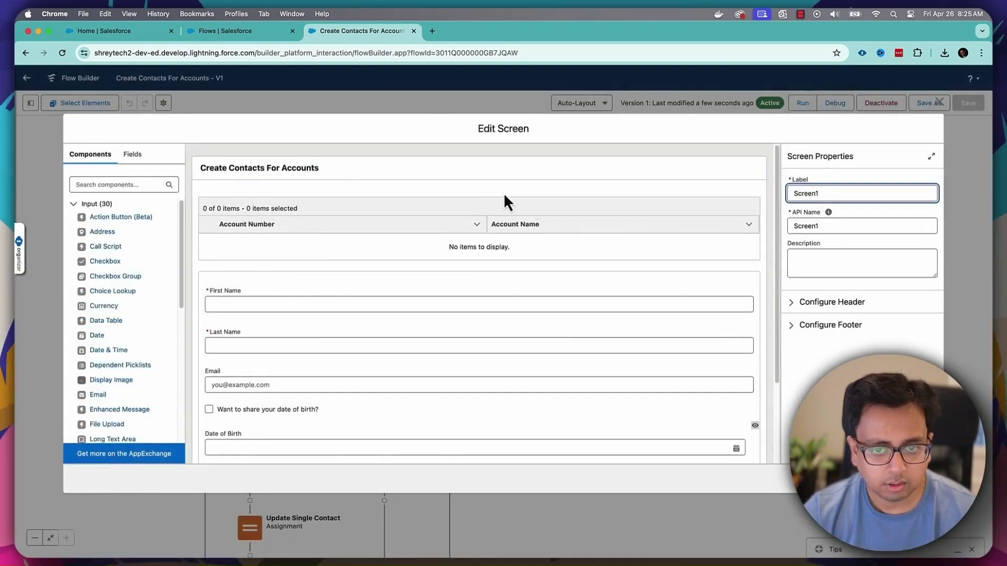
left_click(330, 222)
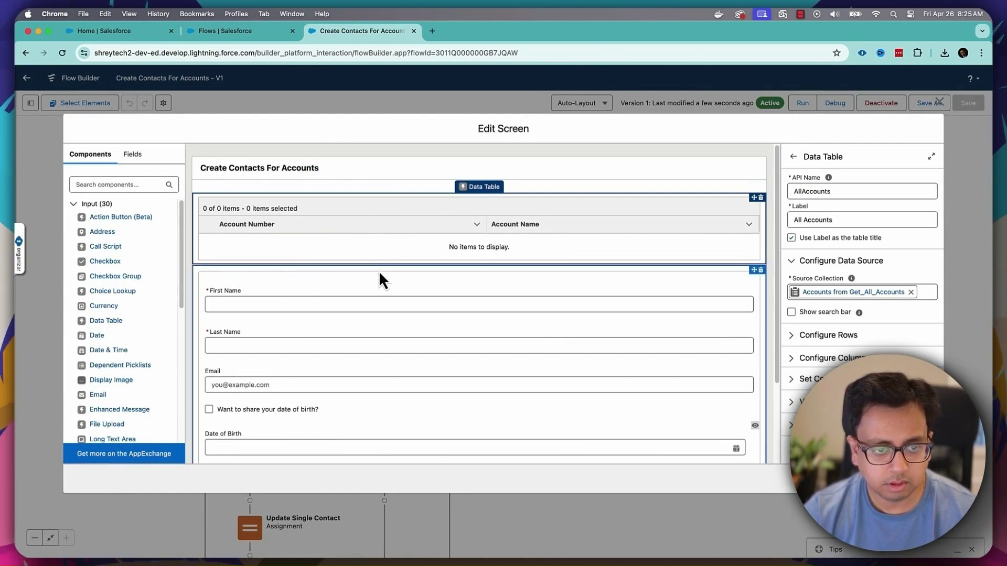
scroll(381, 273, "down", 1)
scroll(381, 271, "down", 2)
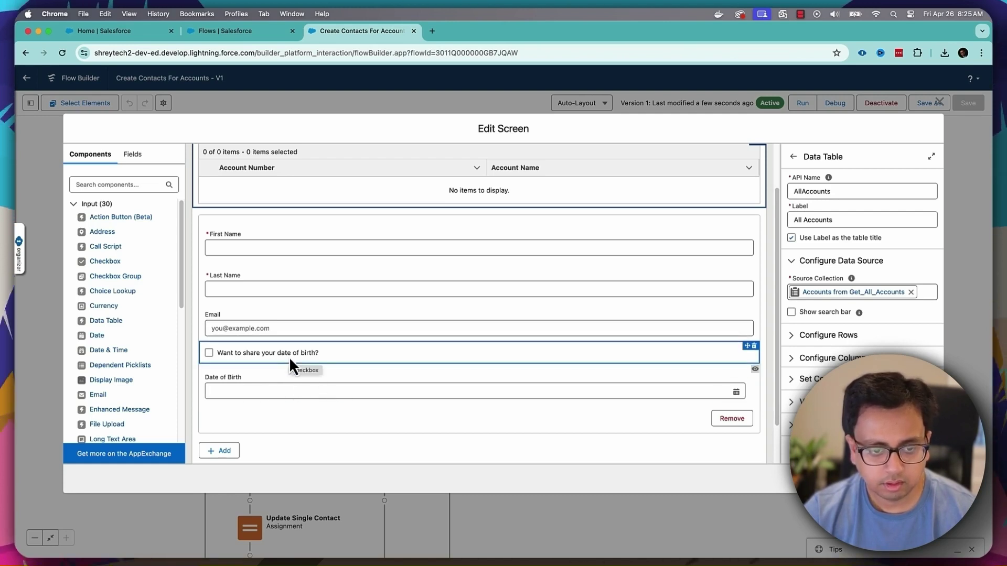
left_click(938, 101)
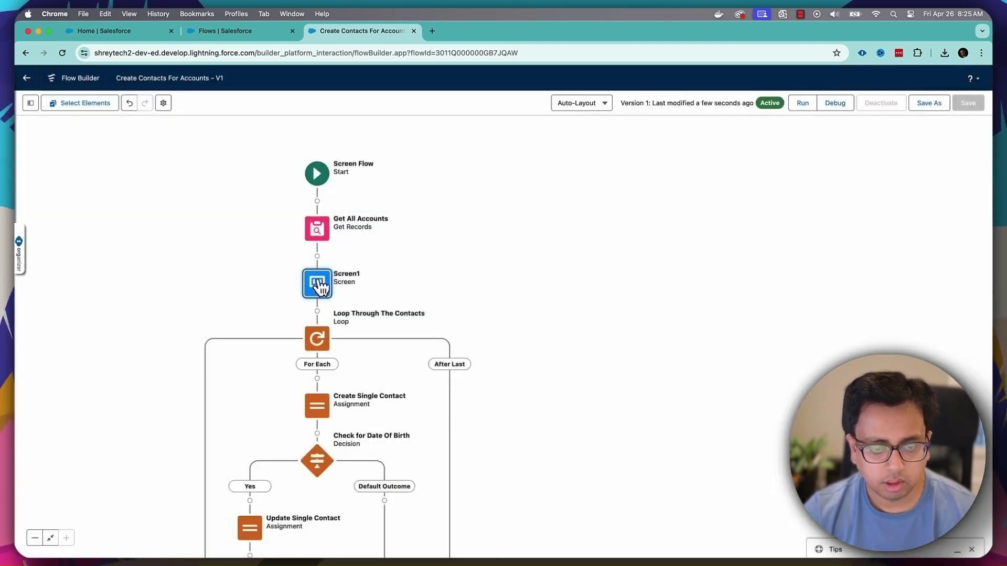
- Review the Create Single Contact, Check for Date Of Birth and Update Single Contact elements
left_click_drag(612, 353, 601, 216)
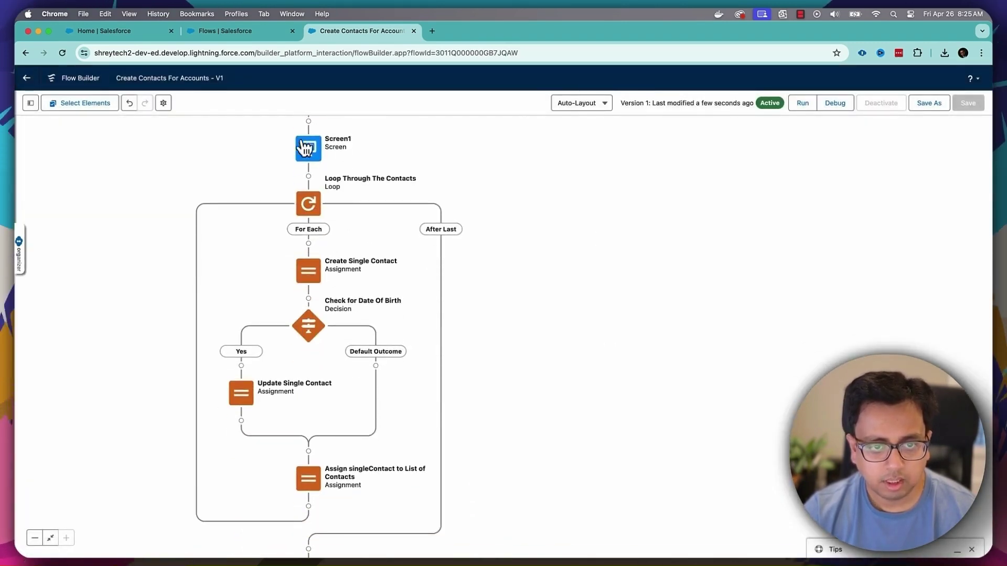
left_click(312, 280)
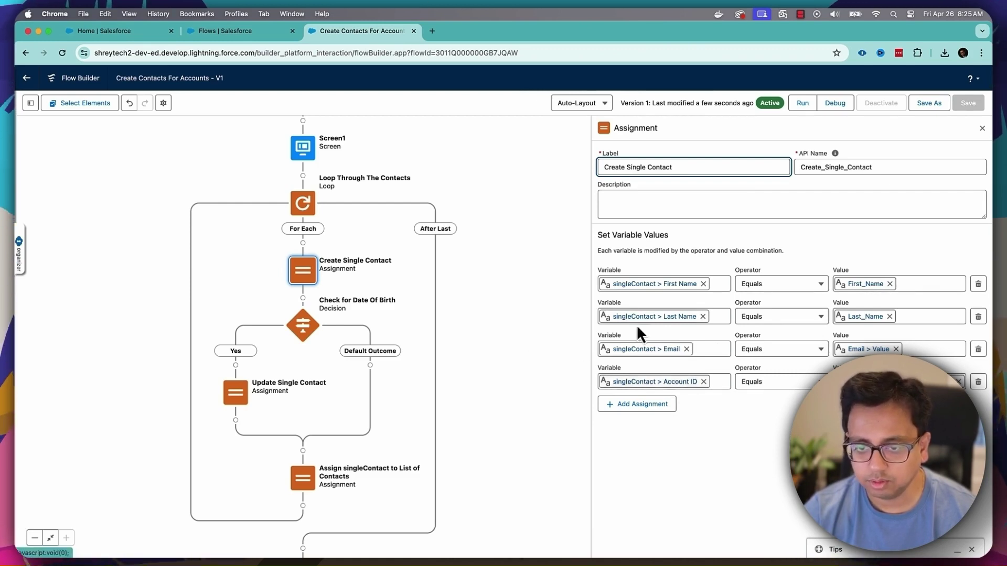
scroll(563, 315, "down", 3)
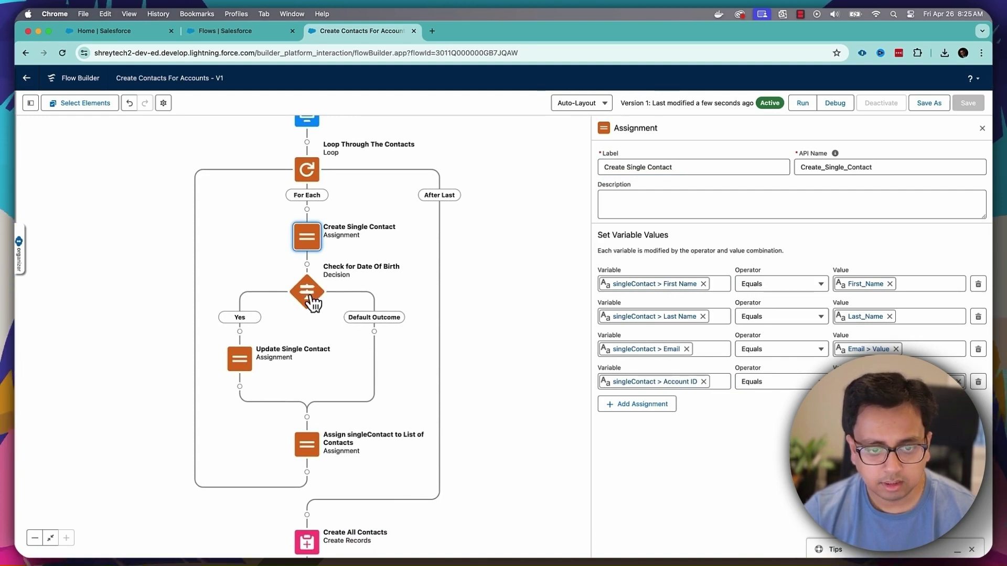
left_click(313, 303)
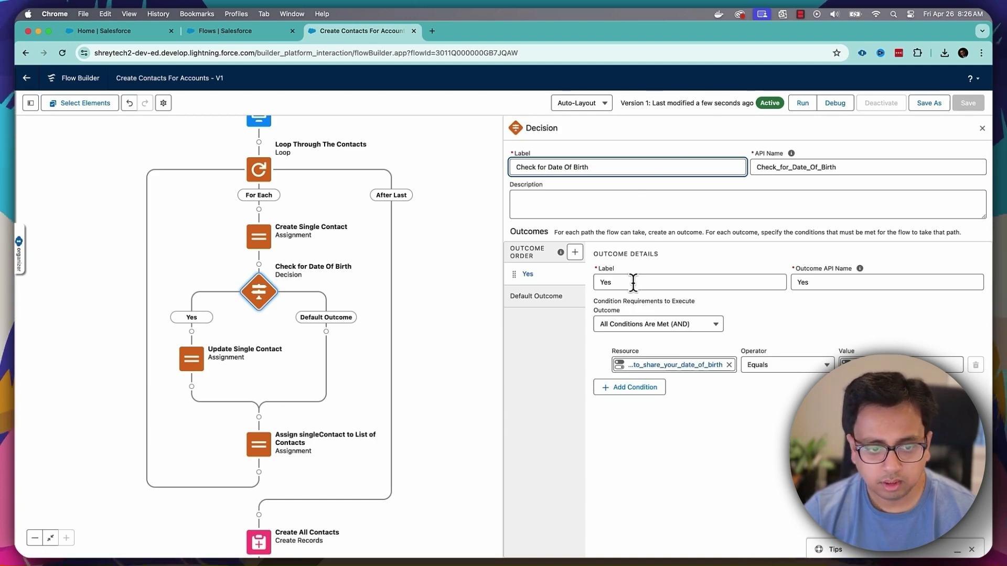
left_click(194, 365)
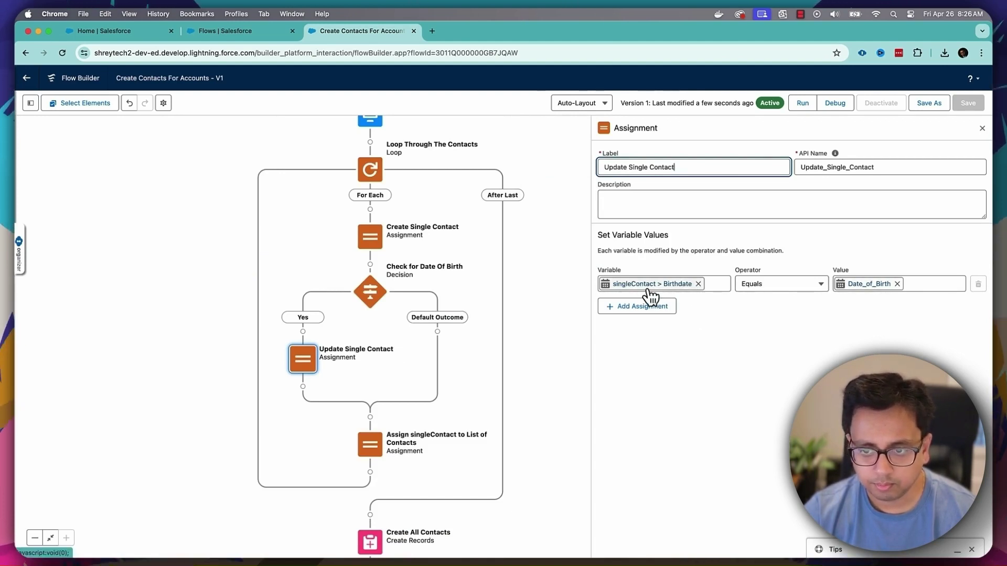
scroll(527, 325, "down", 4)
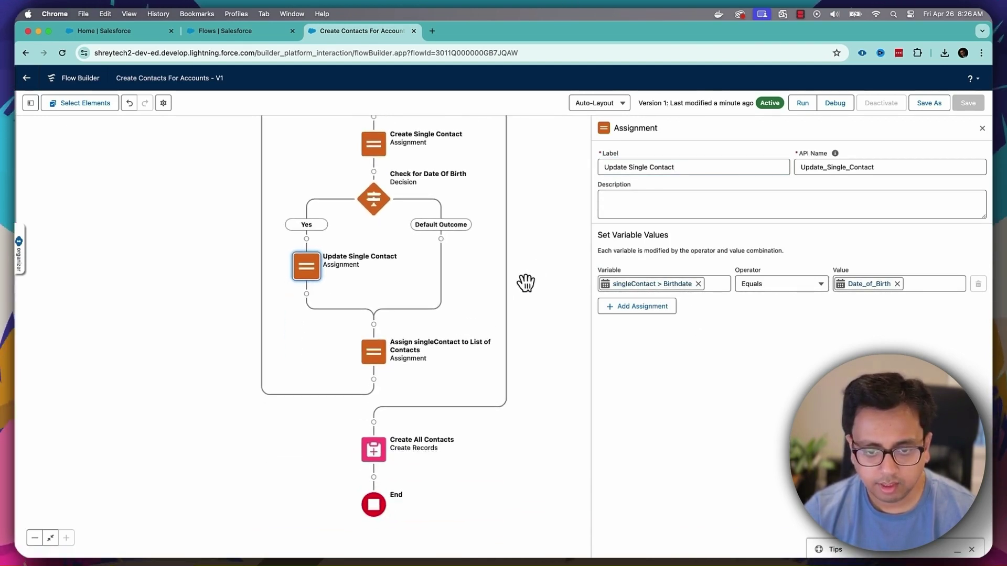
- Review the add-to-allContacts assignment and Create All Contacts, then switch to the Salesforce home tab
left_click(389, 354)
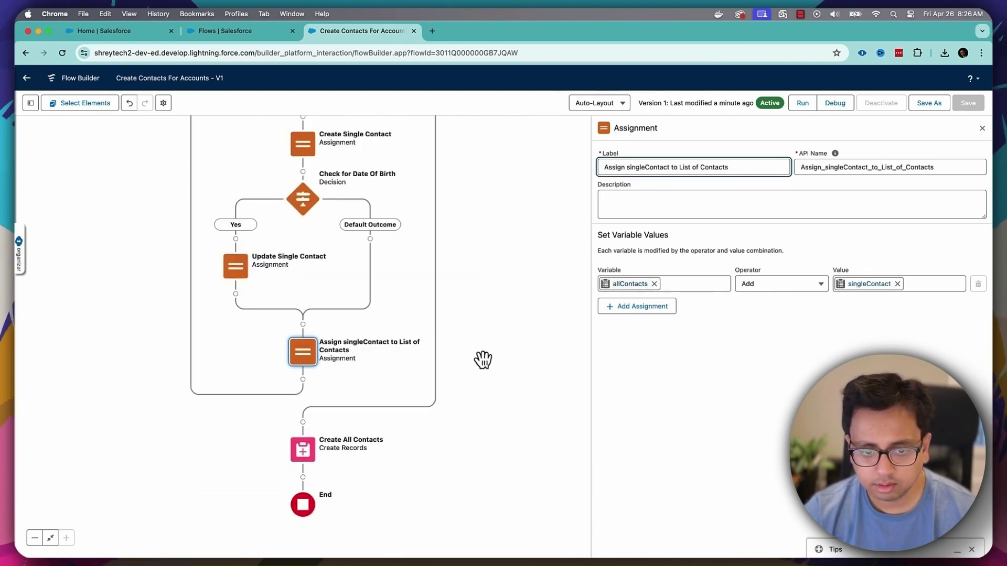
scroll(483, 360, "down", 3)
left_click(311, 397)
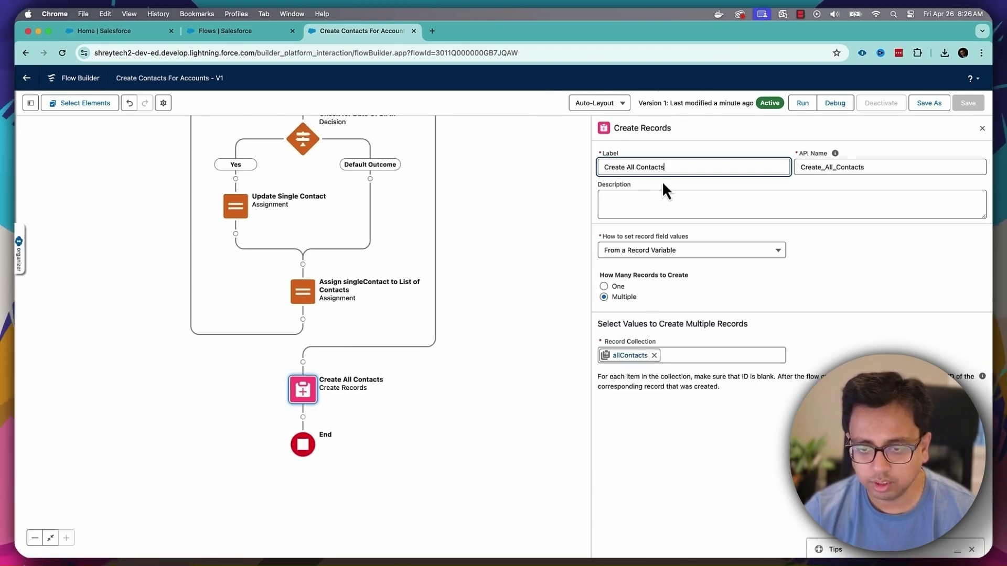
left_click(552, 351)
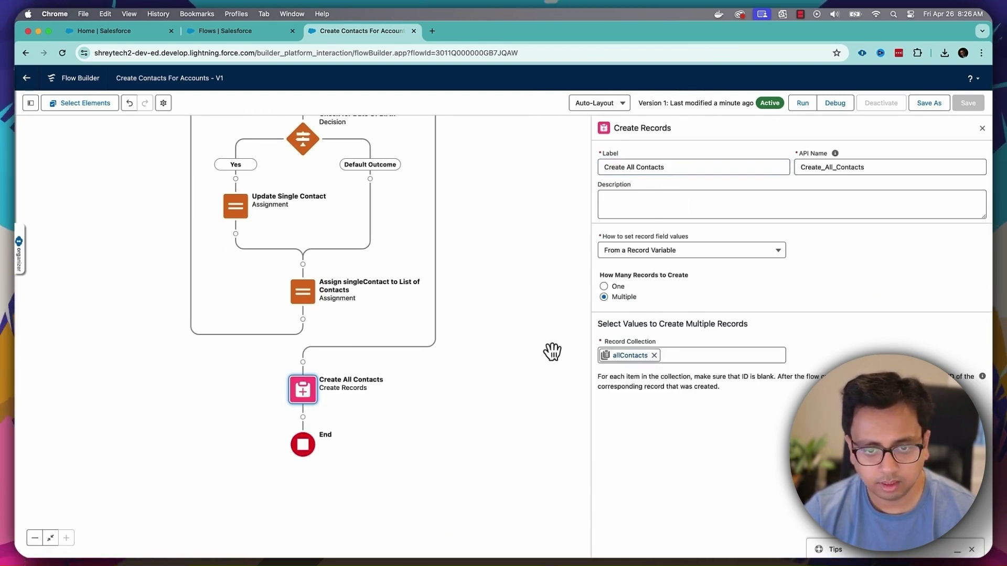
left_click(150, 33)
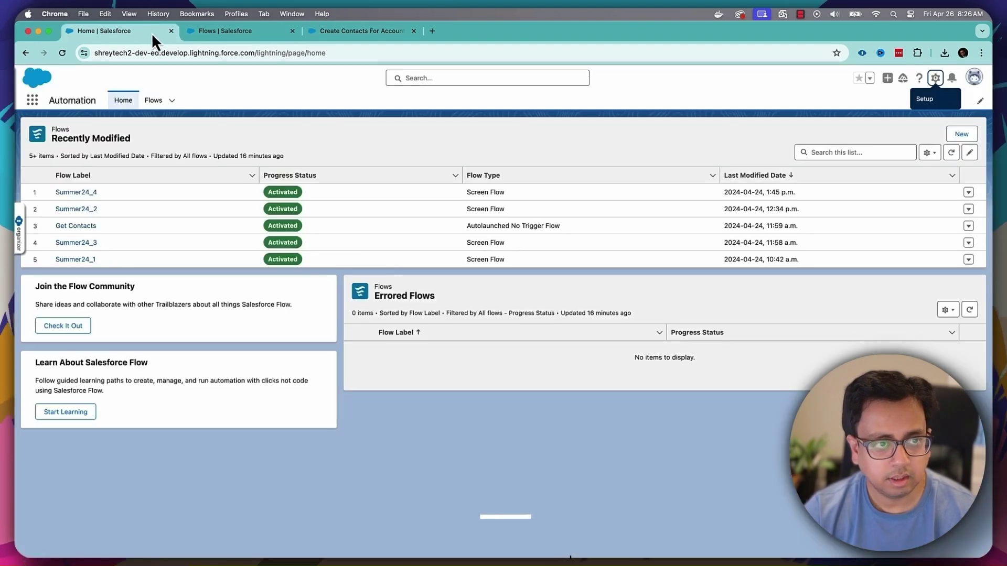
- Check GenePoint's current contacts in the Sales app's Accounts, then return to Flow Builder
left_click(32, 99)
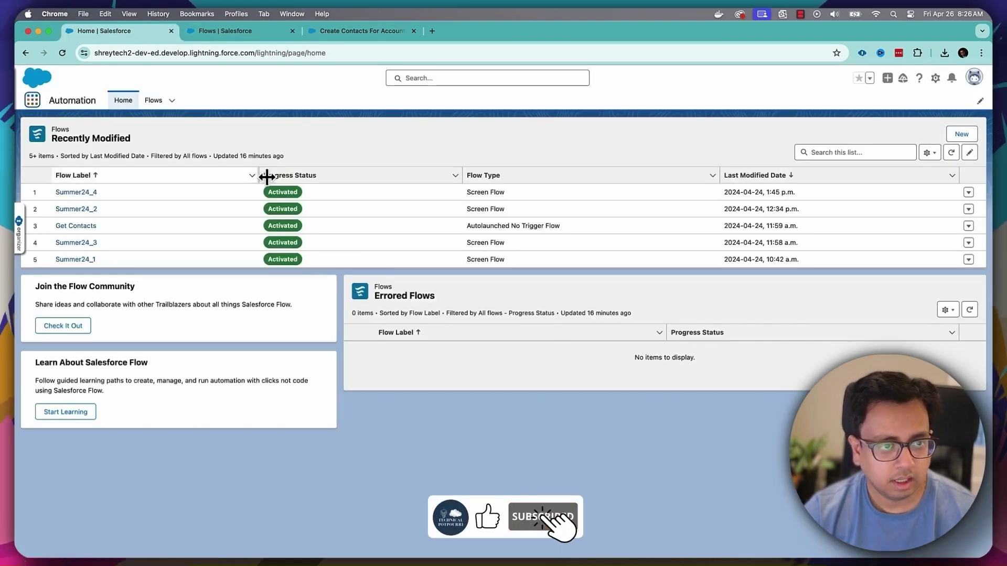
type("sales")
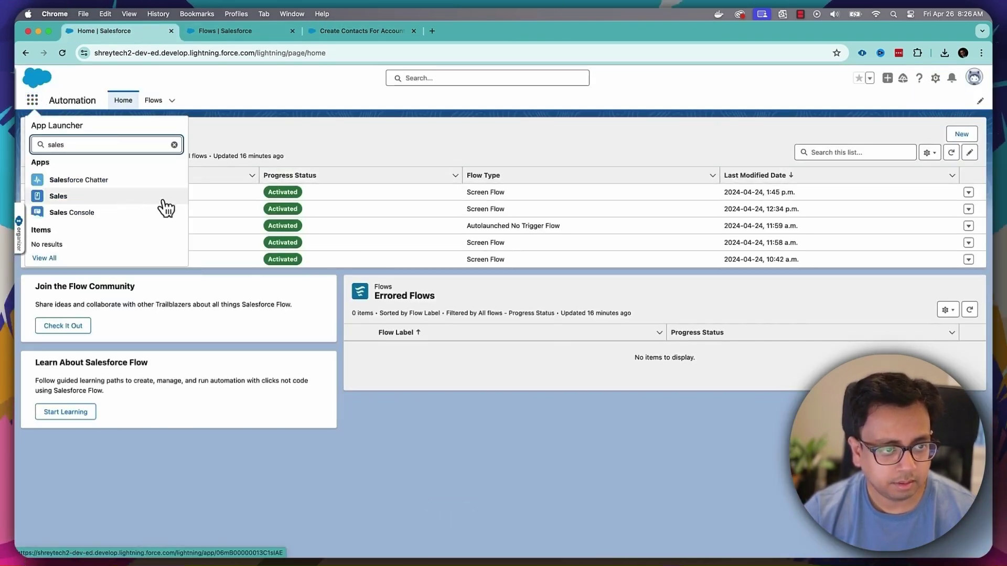
left_click(96, 199)
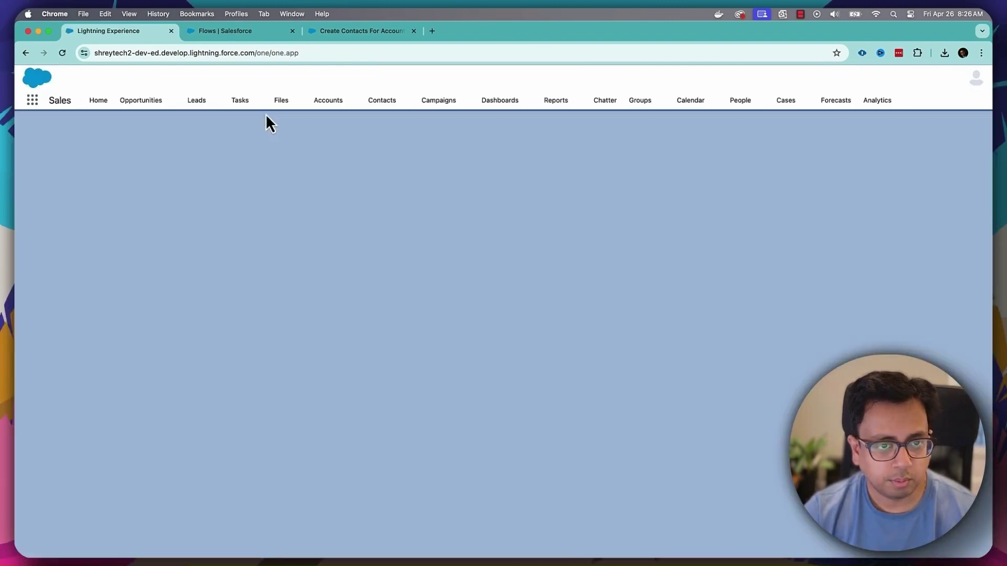
left_click(325, 105)
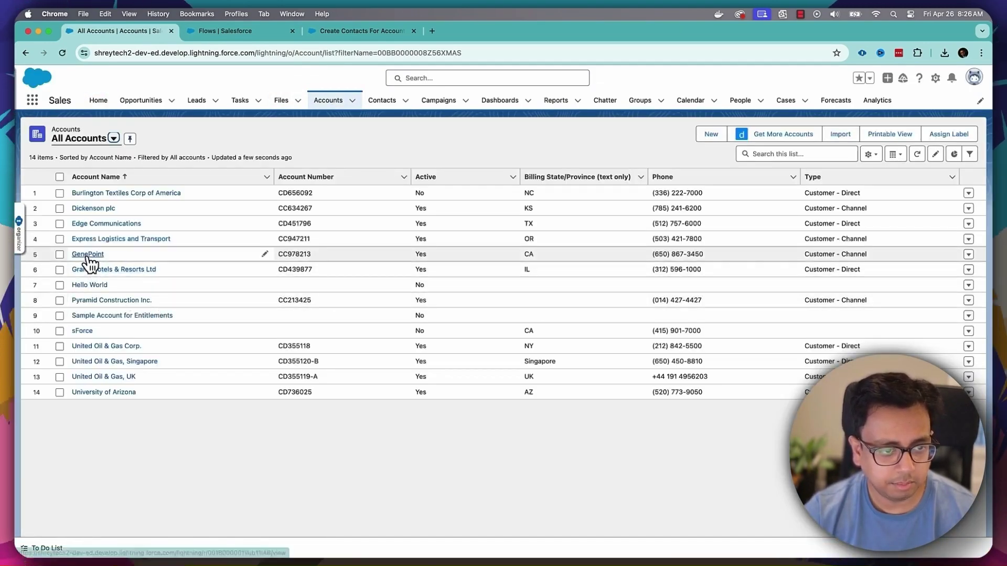
left_click(87, 265)
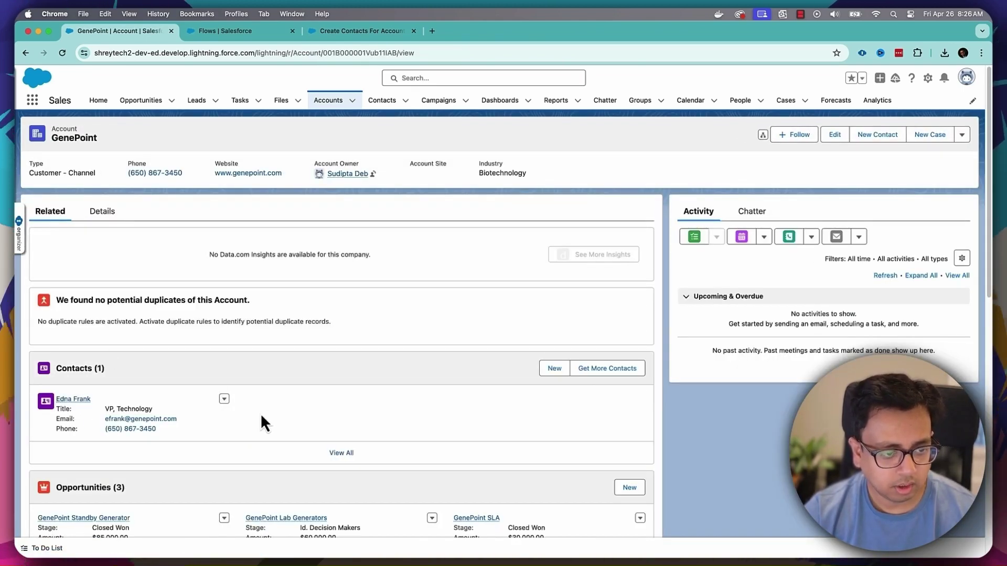
left_click(344, 33)
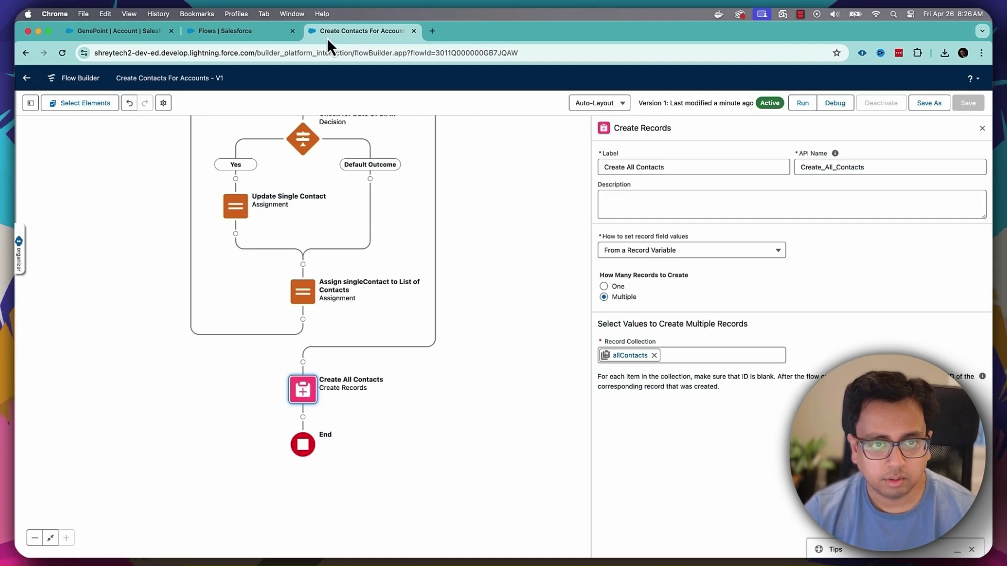
- Run the flow, select GenePoint, and enter the first contact's first name, last name and e-mail
left_click(806, 107)
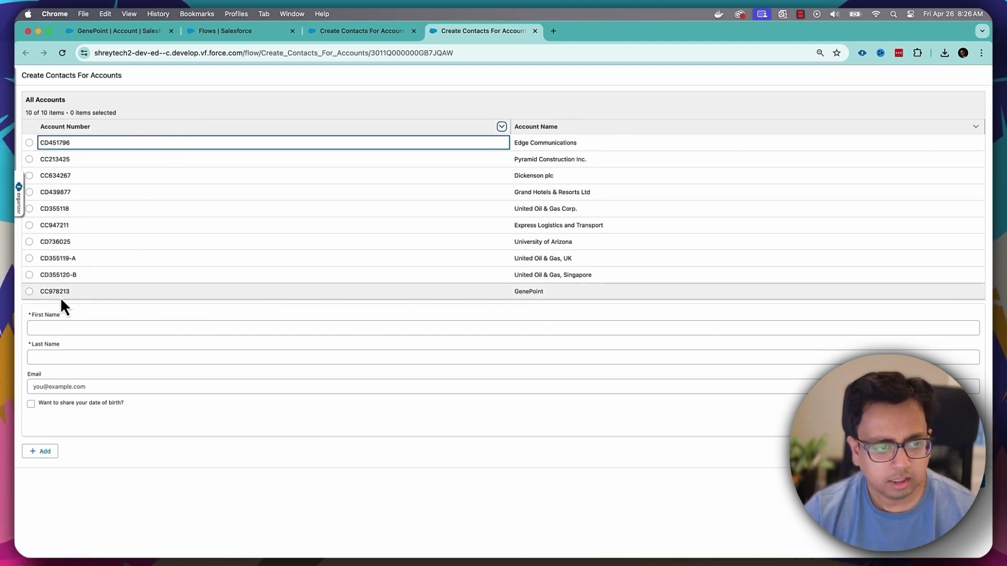
left_click(30, 292)
left_click(127, 328)
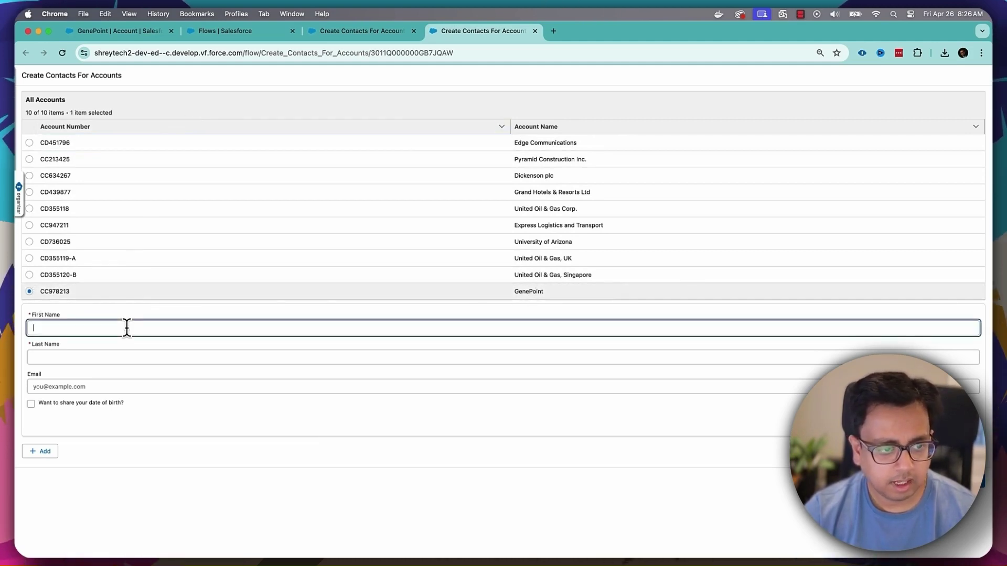
type("Jame")
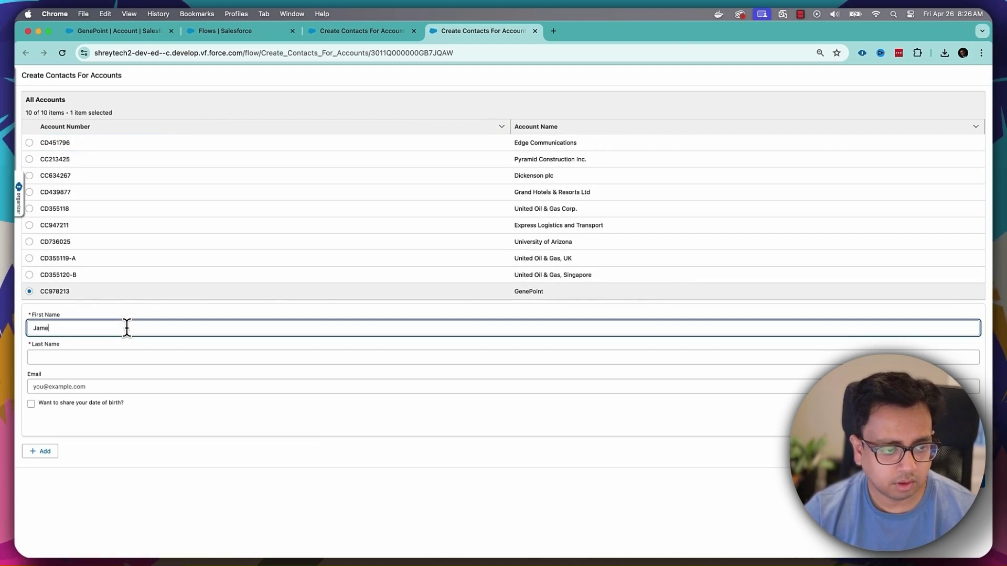
type("s")
key("Tab")
type("Bo")
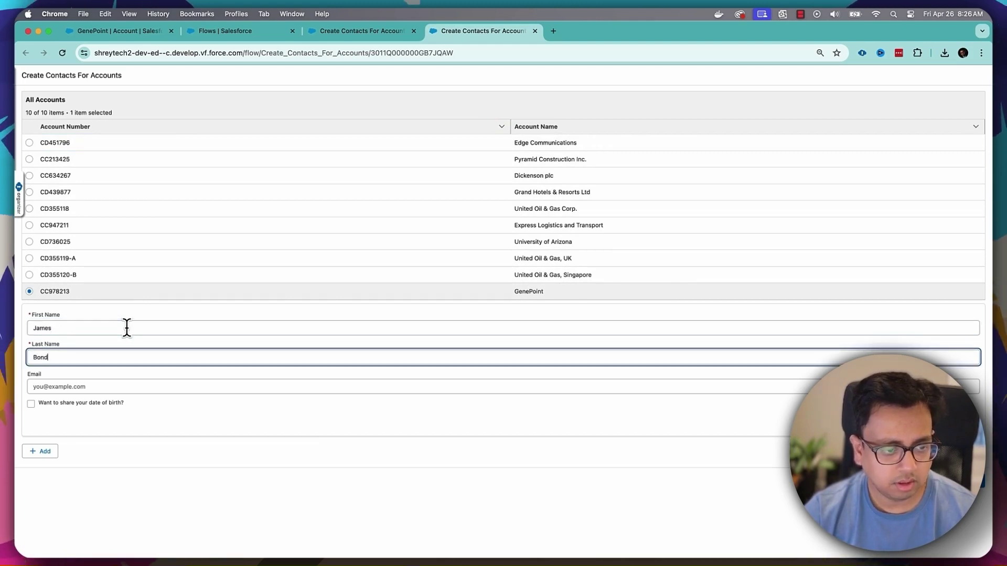
key("Tab")
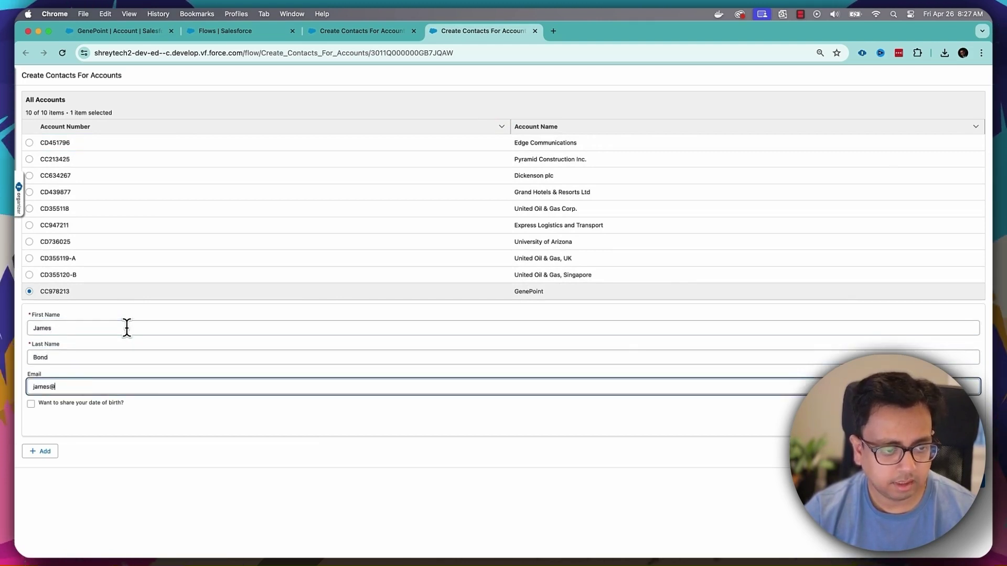
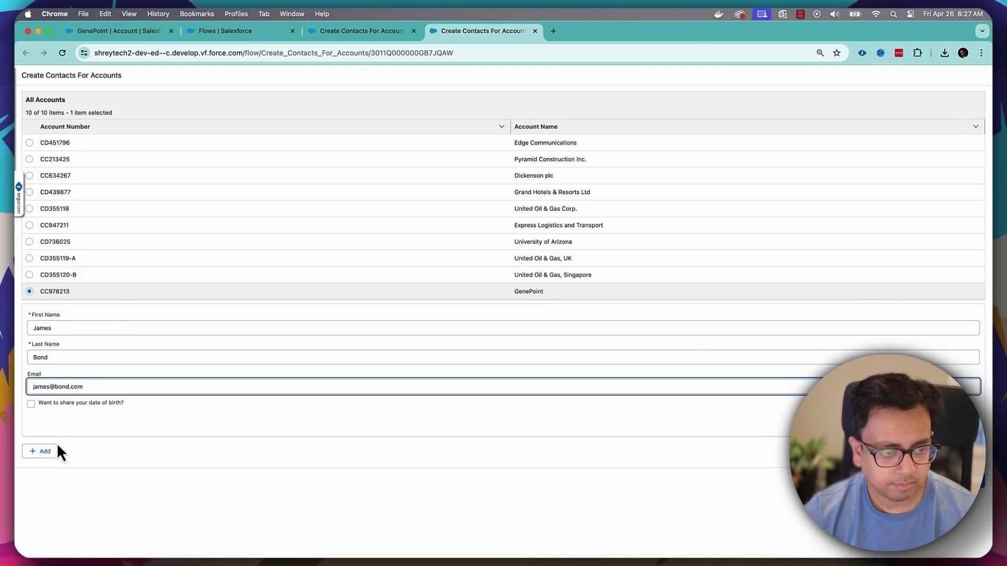
left_click(42, 453)
- Enter the second contact's first name, last name and e-mail address
scroll(157, 353, "down", 3)
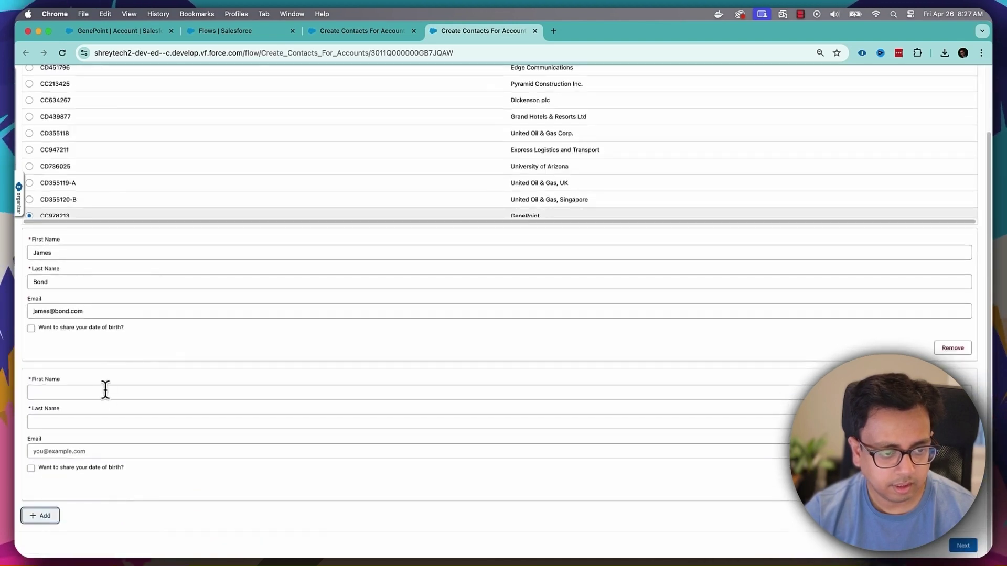
left_click(105, 393)
type("Shane")
key("Tab")
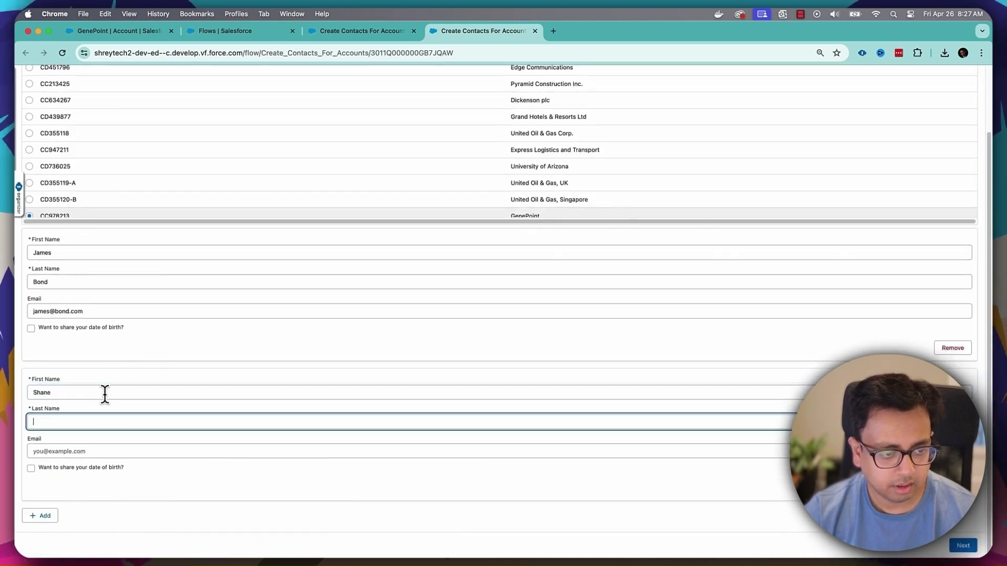
type("Warne")
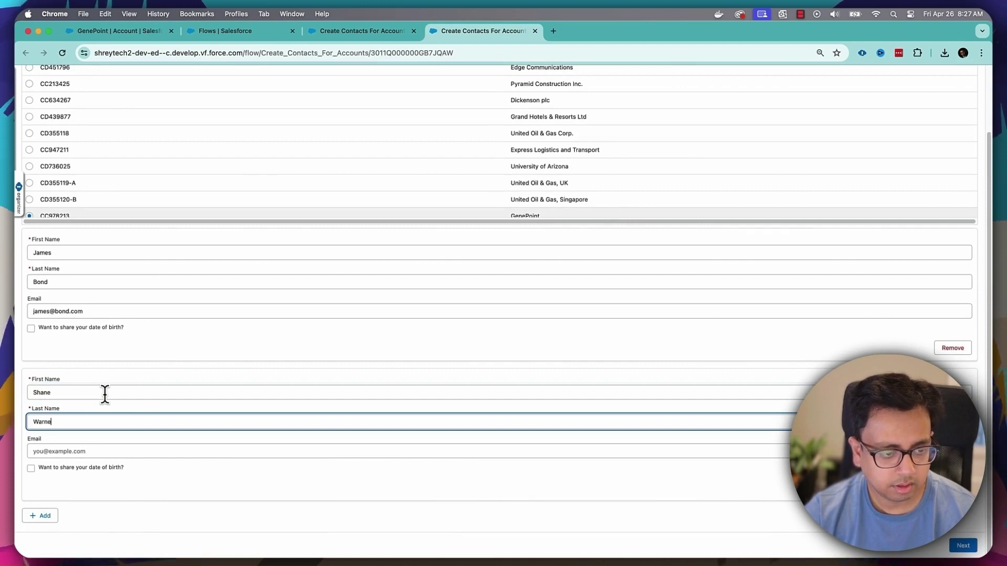
key("Tab")
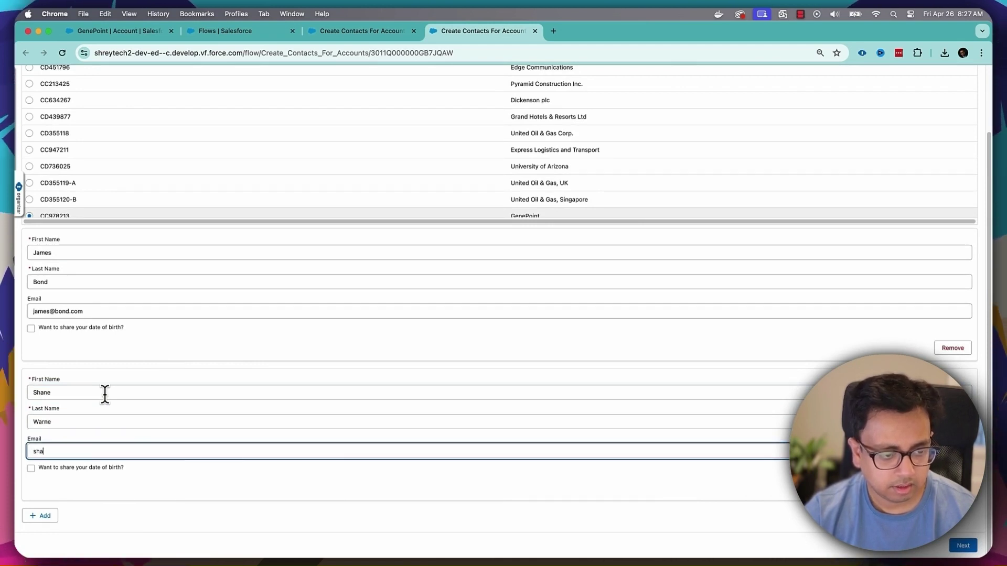
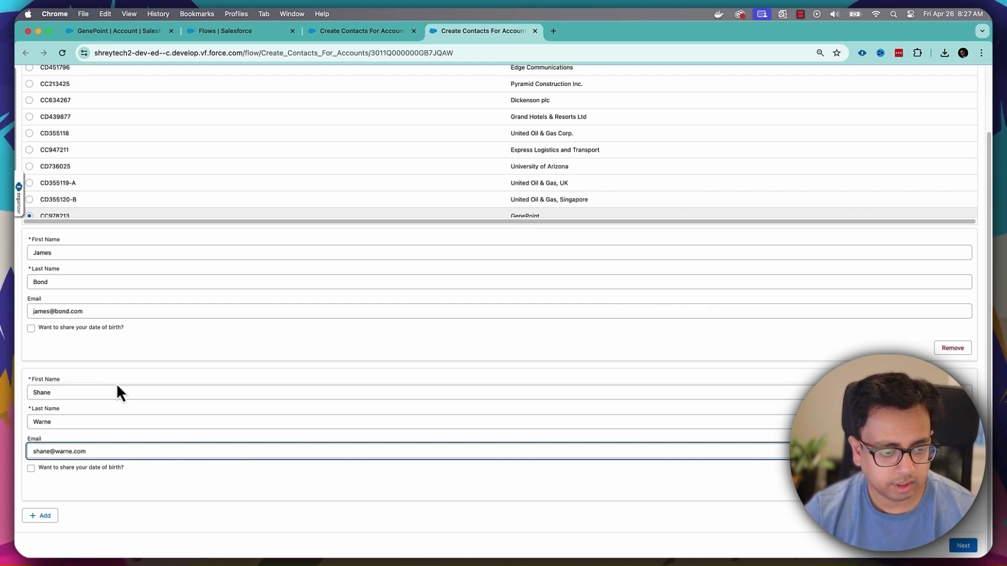
- Opt in to a date of birth of Apr 15, 1999 for the second contact and submit
left_click(31, 468)
scroll(175, 435, "down", 1)
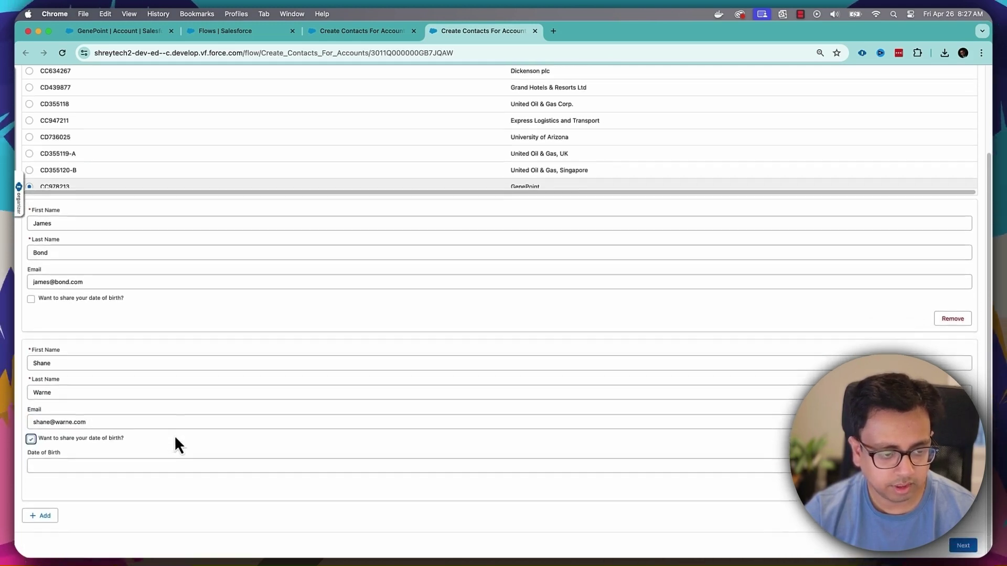
left_click(150, 466)
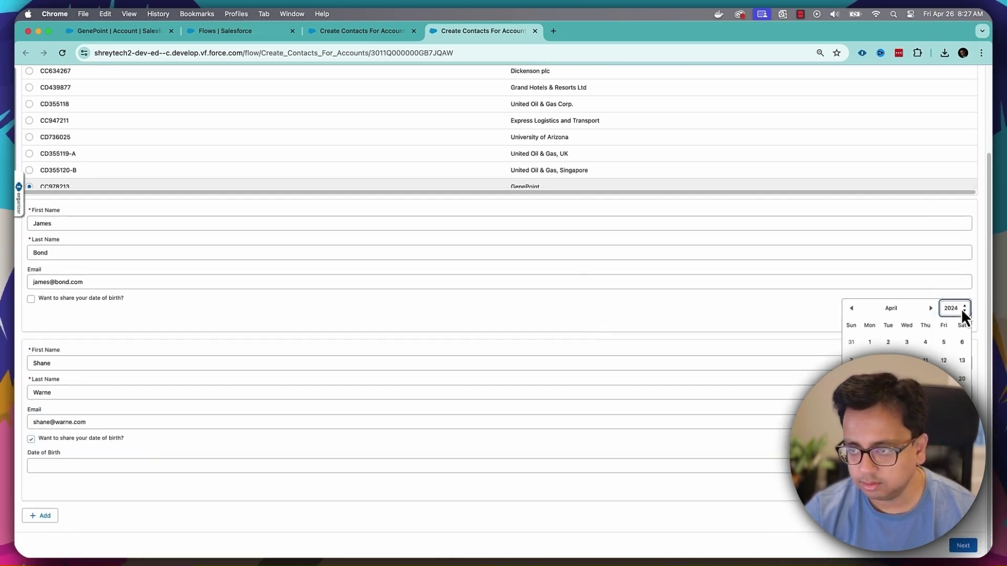
left_click(959, 308)
left_click(954, 28)
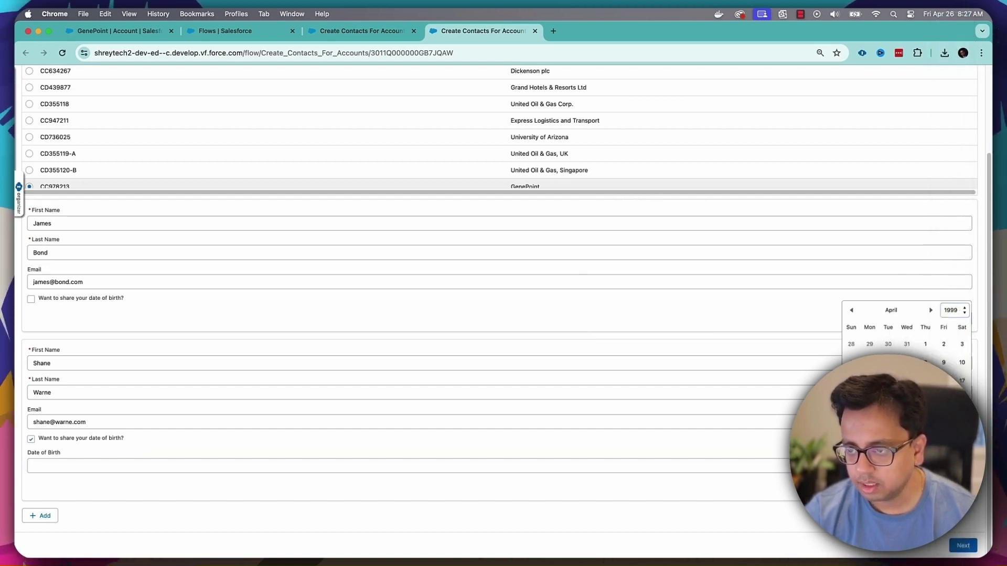
left_click(926, 381)
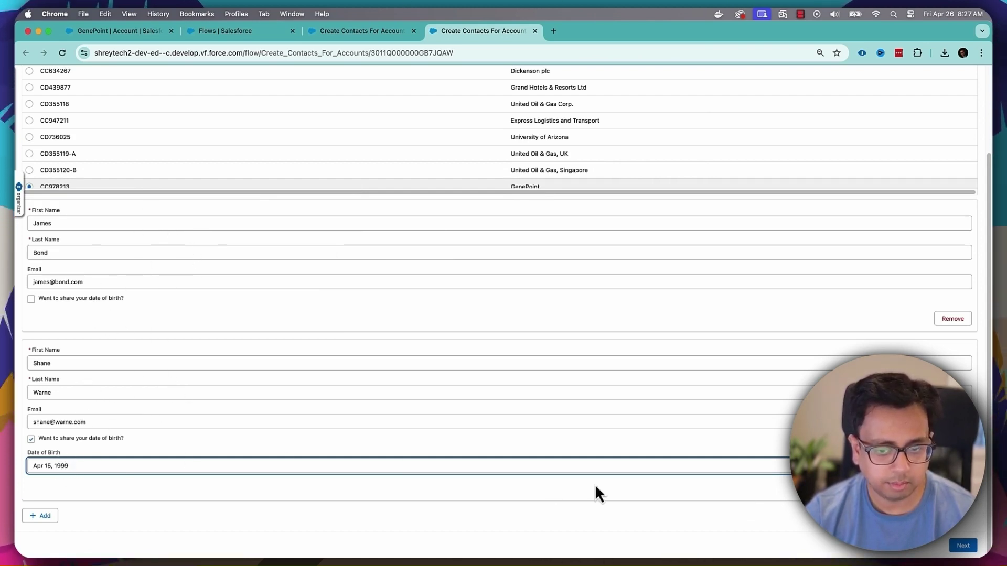
left_click(963, 546)
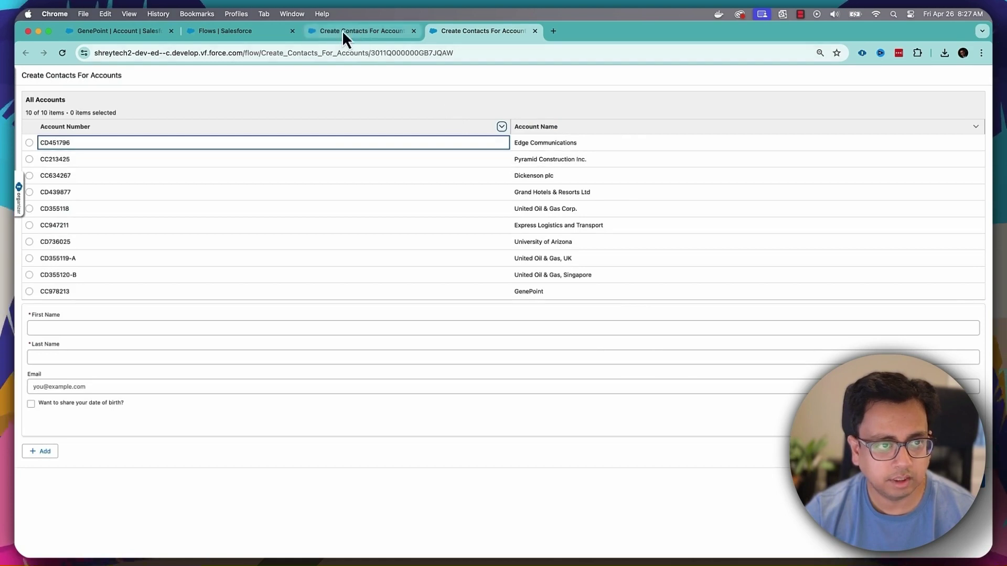
- Reload the GenePoint account and open both new contacts in separate tabs
left_click(133, 30)
left_click(61, 53)
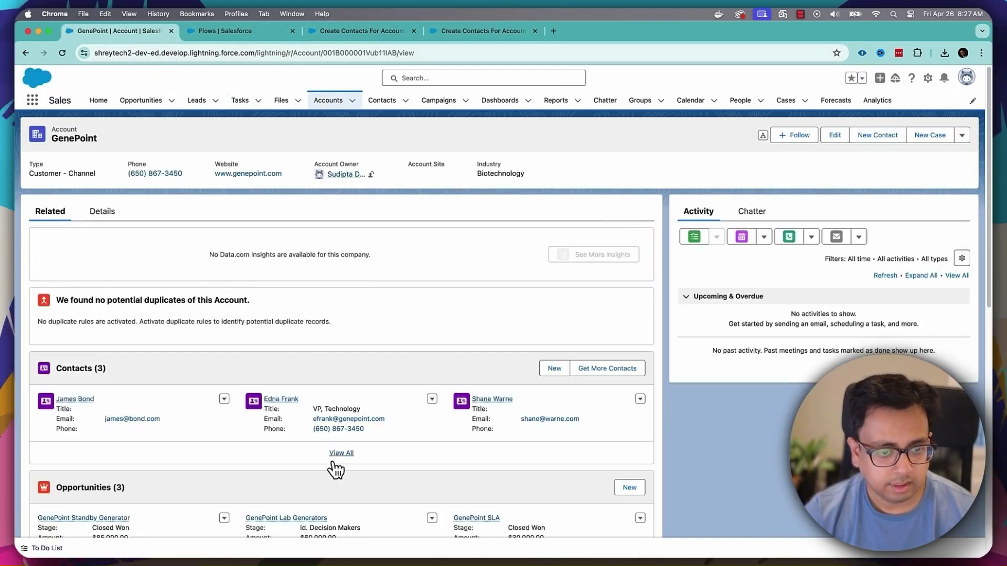
scroll(304, 434, "down", 3)
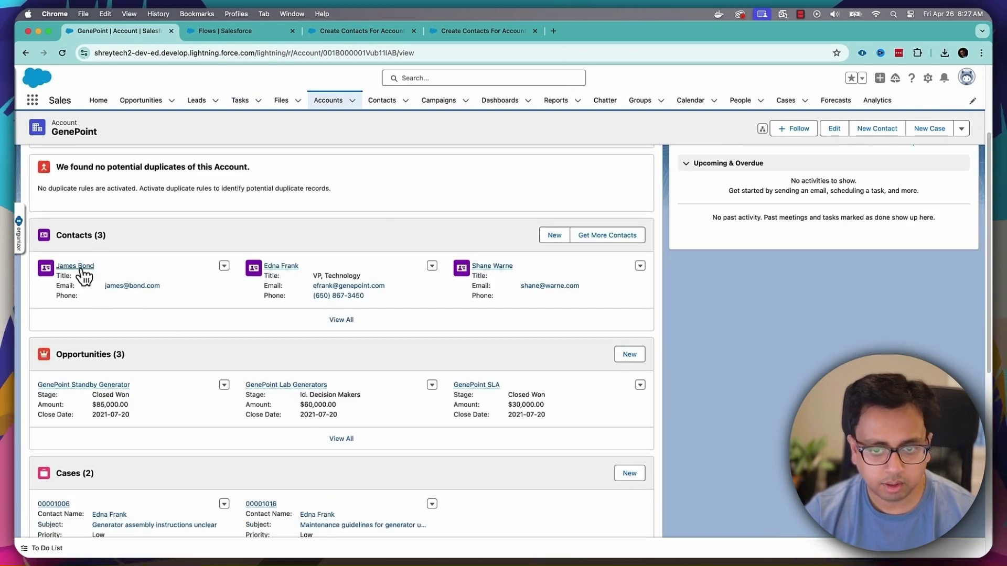
left_click(488, 268, "super")
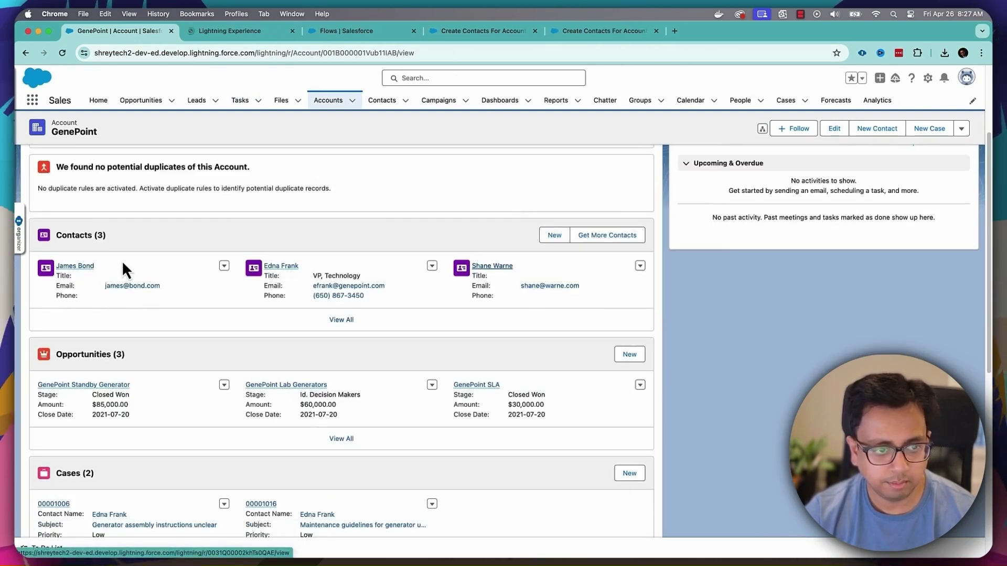
left_click(84, 268, "super")
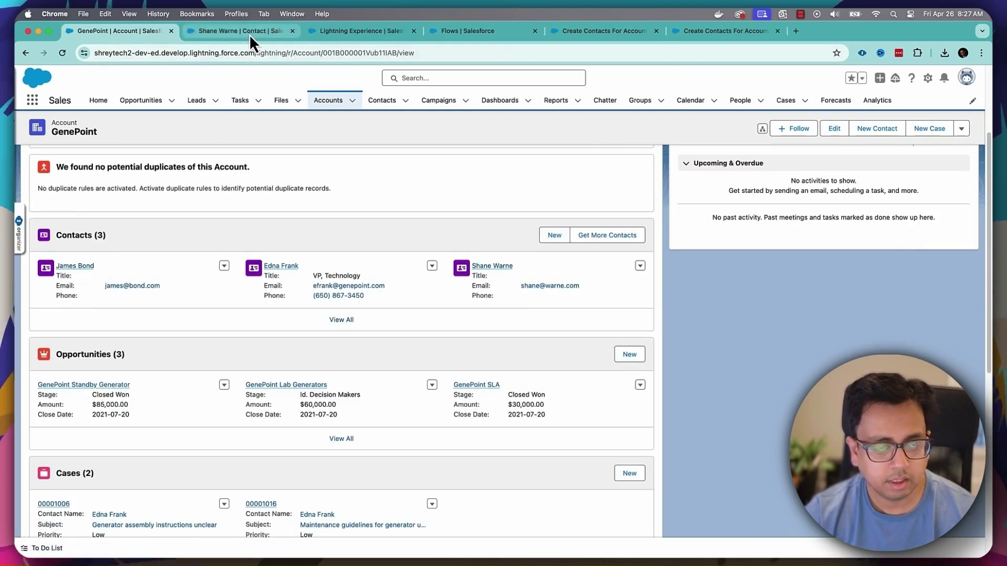
left_click(250, 34)
left_click(107, 214)
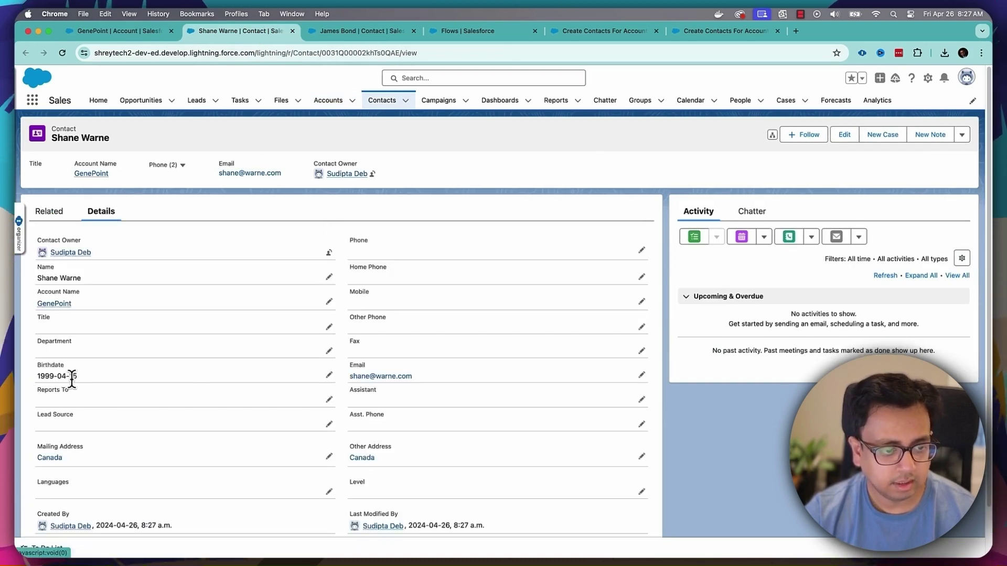
left_click(355, 30)
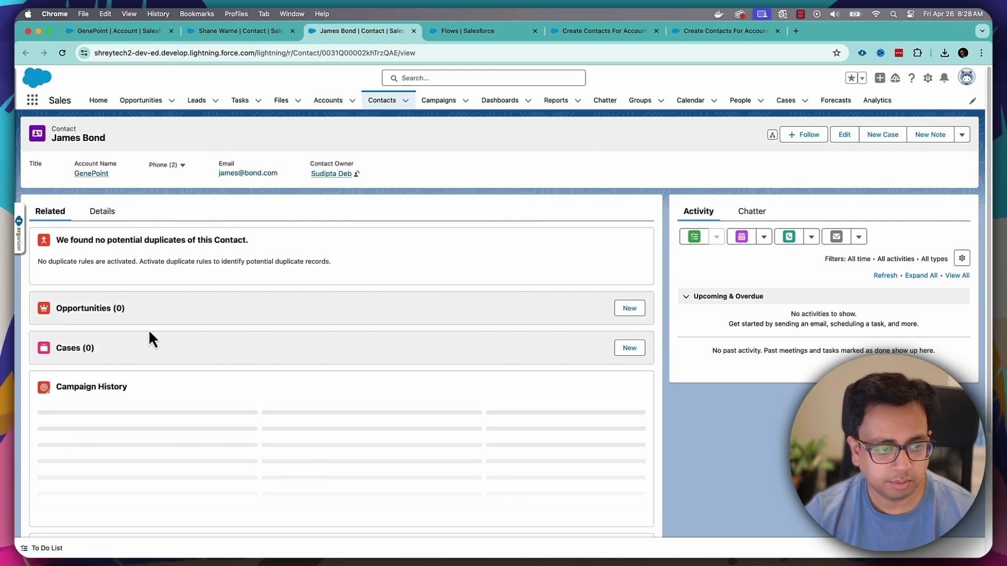
left_click(102, 211)
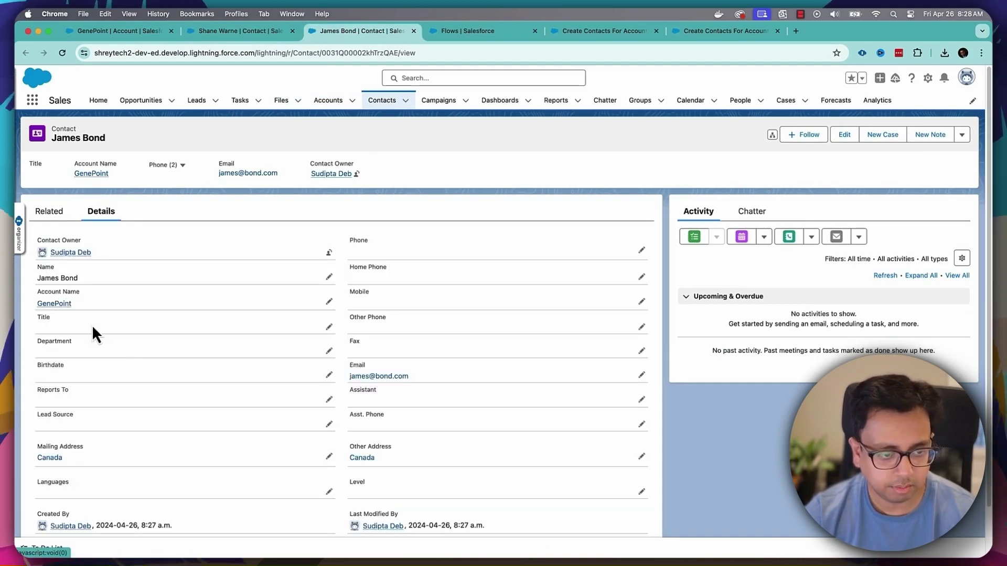
scroll(171, 436, "down", 2)
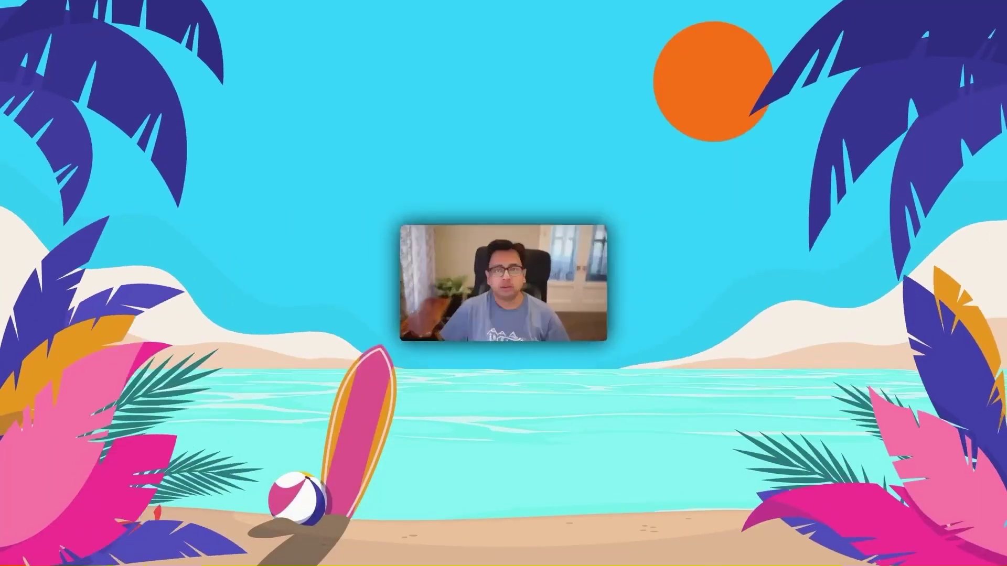